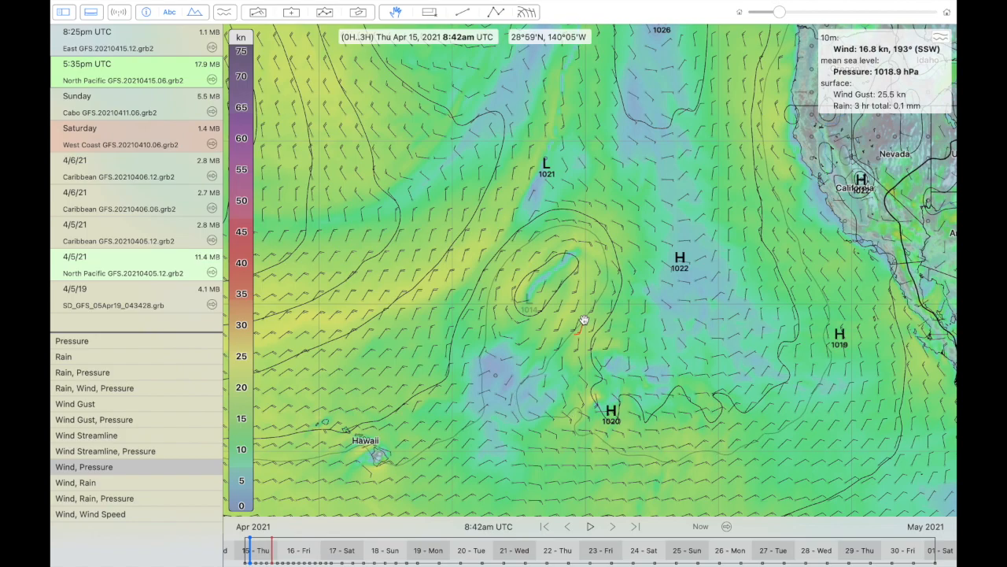
- Examine the wind and pressure forecast between Hawaii and California at several times from Apr 15 to Apr 23, 2021
scroll(584, 320, down, 3)
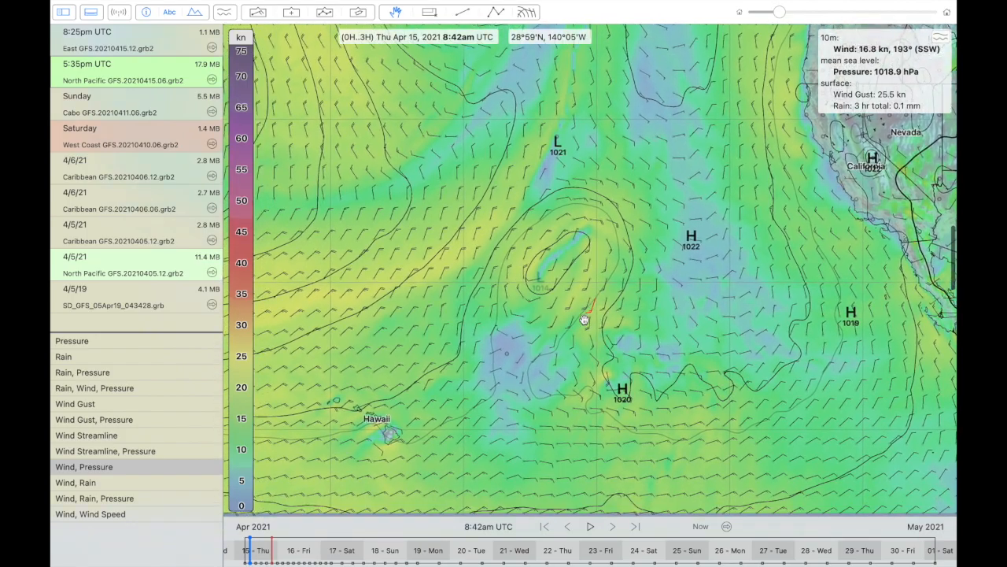
scroll(584, 319, up, 3)
scroll(584, 319, down, 2)
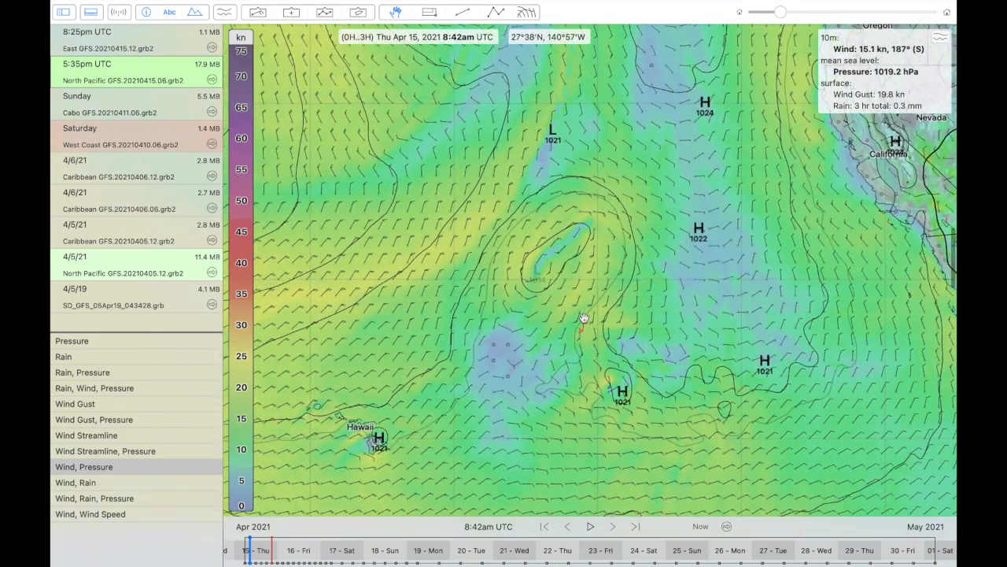
scroll(584, 319, down, 1)
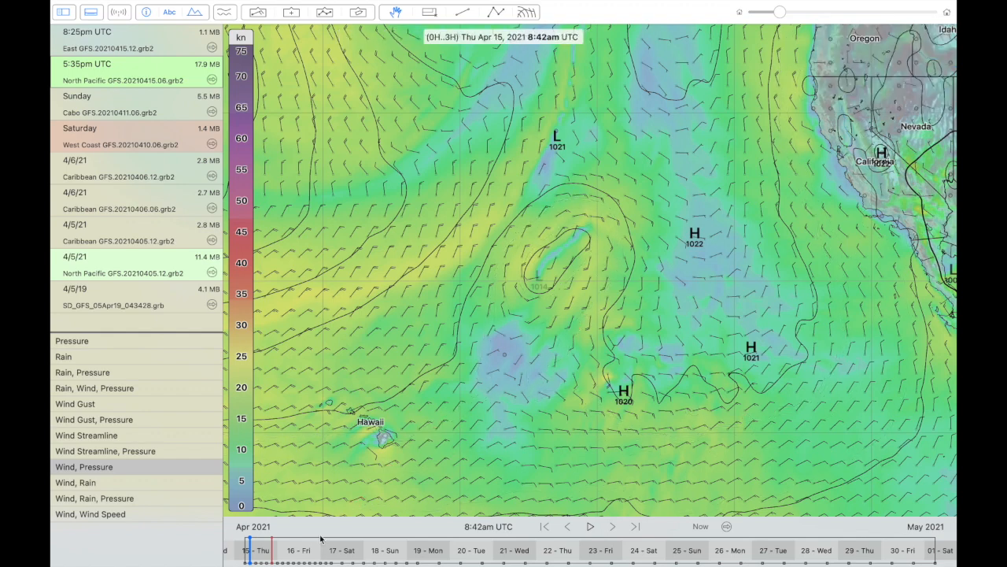
drag(272, 551, 473, 553)
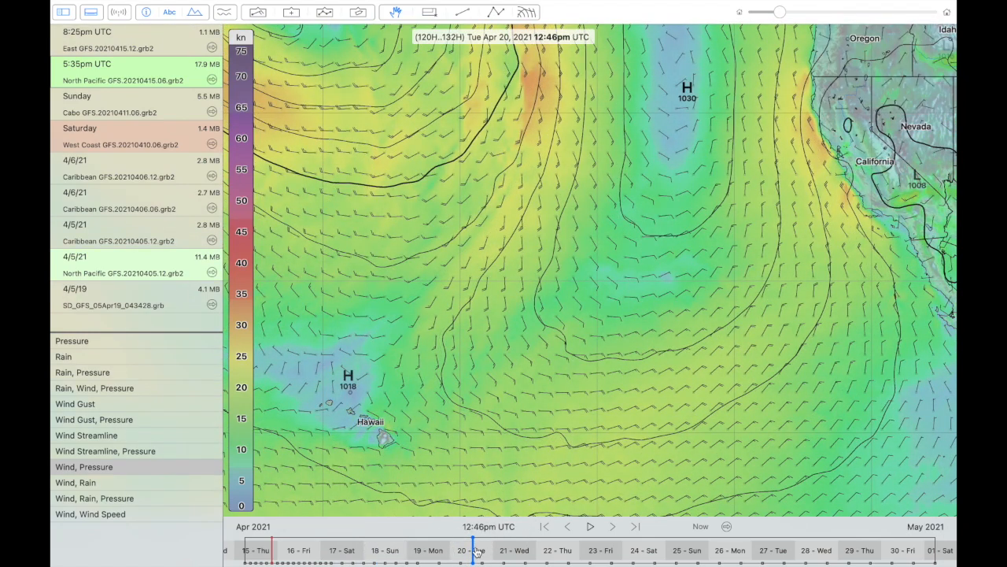
drag(476, 554, 311, 538)
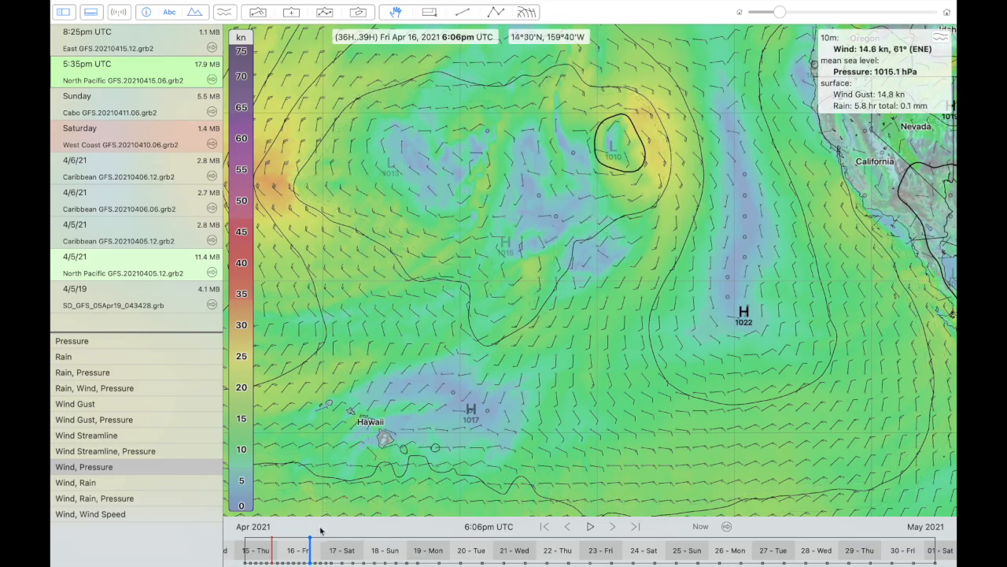
drag(312, 549, 352, 549)
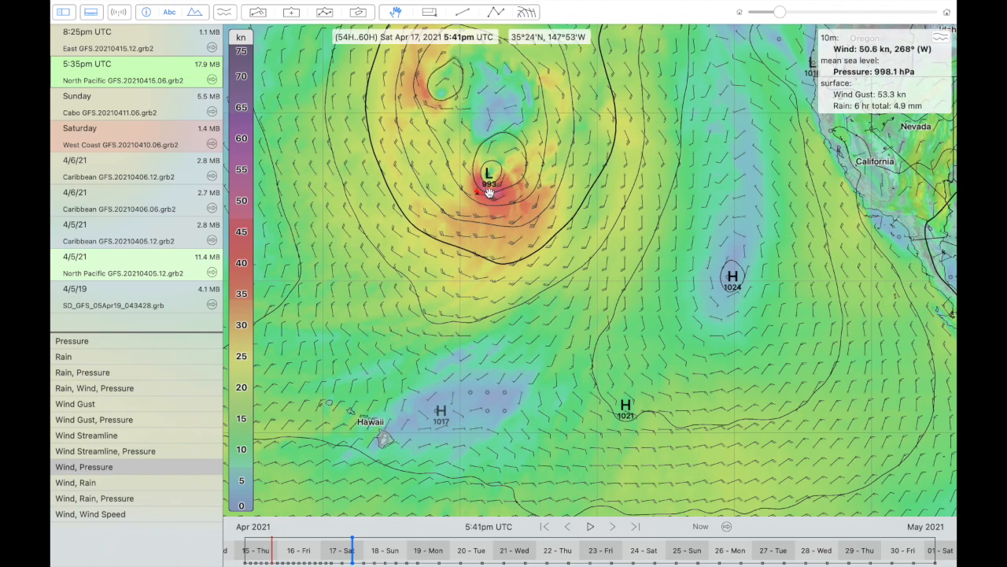
drag(352, 548, 596, 538)
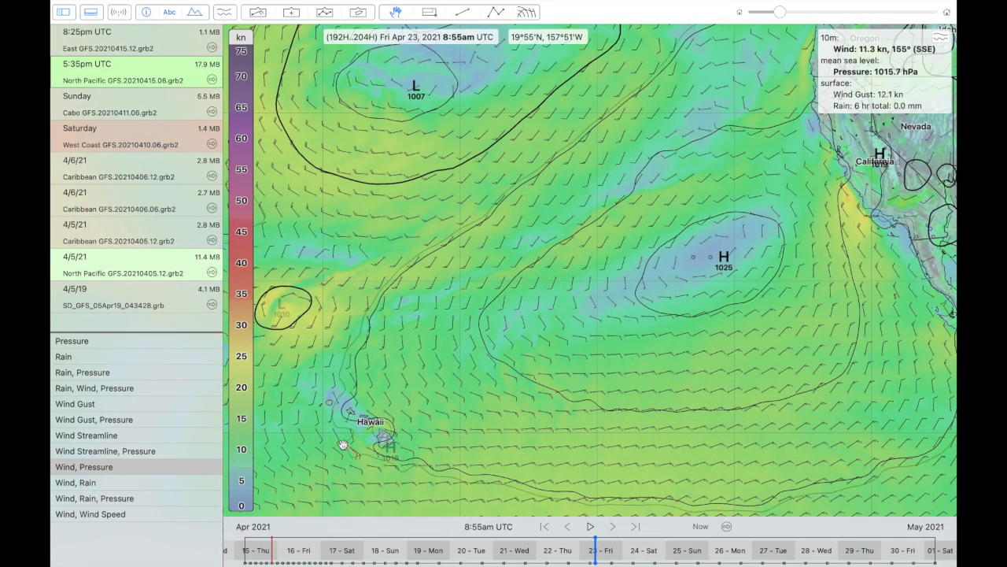
- Switch to weather routing and use Default Vessel for the route
click(526, 11)
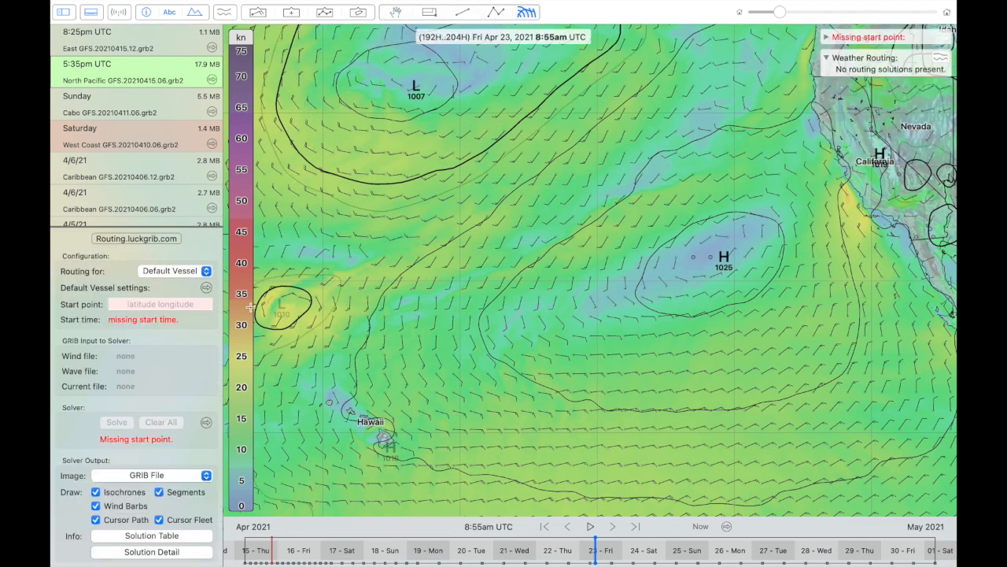
click(197, 271)
click(195, 270)
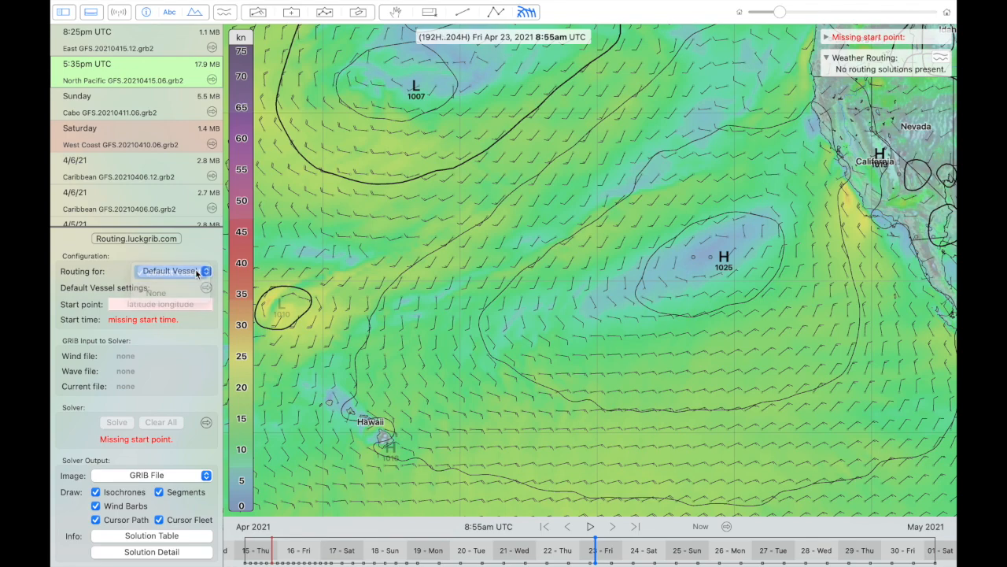
- Review the vessel's sailing performance choices and the polar diagram of Default Cruiser
click(206, 287)
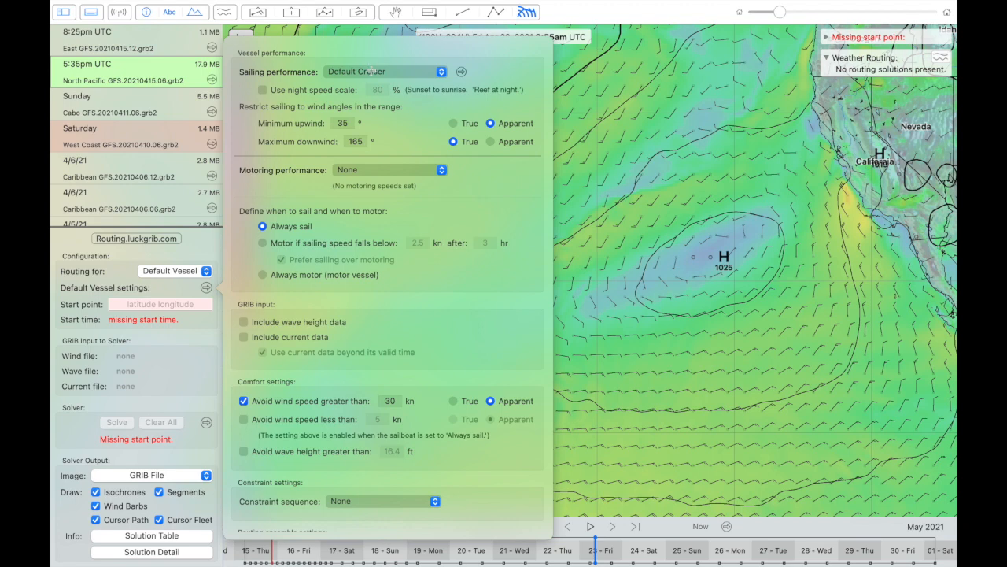
click(404, 72)
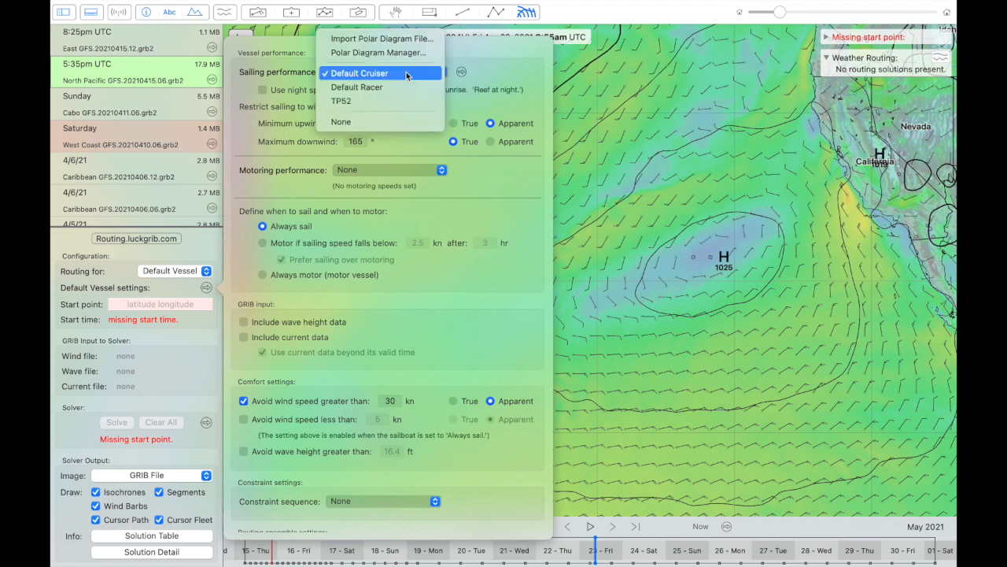
click(406, 72)
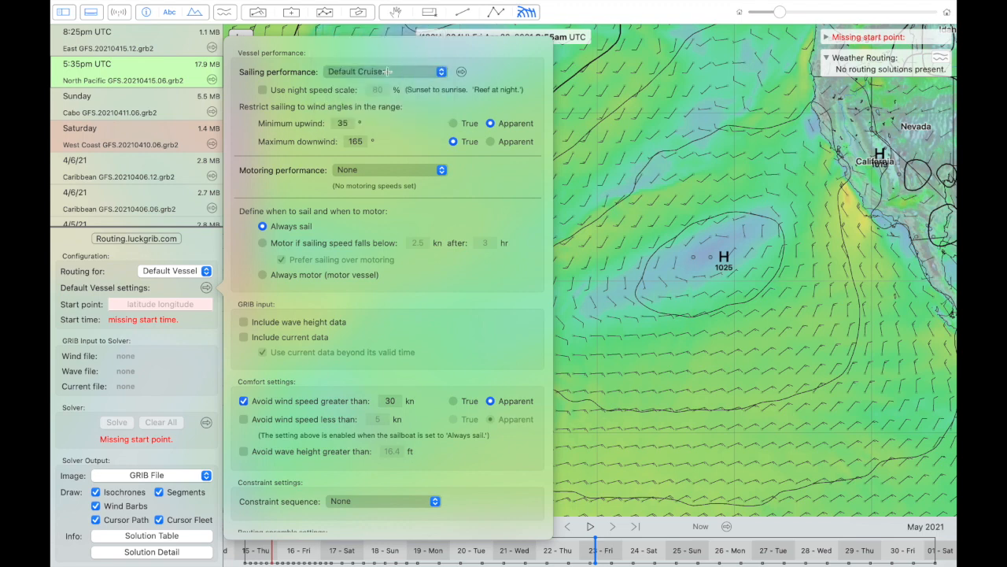
click(461, 72)
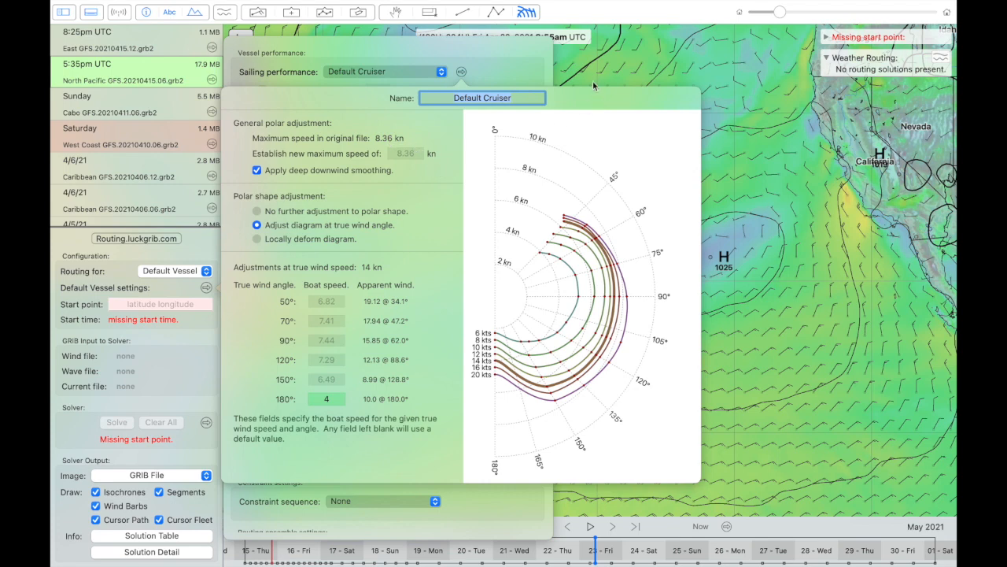
click(497, 50)
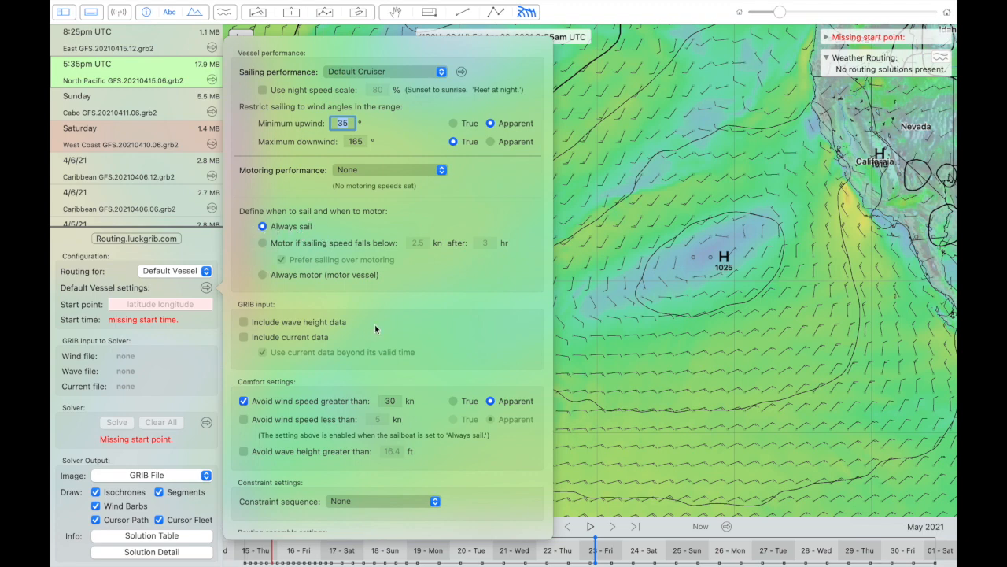
- Review the vessel's comfort settings with the 30 kn wind limit based on apparent wind, and close the vessel settings
scroll(375, 324, down, 3)
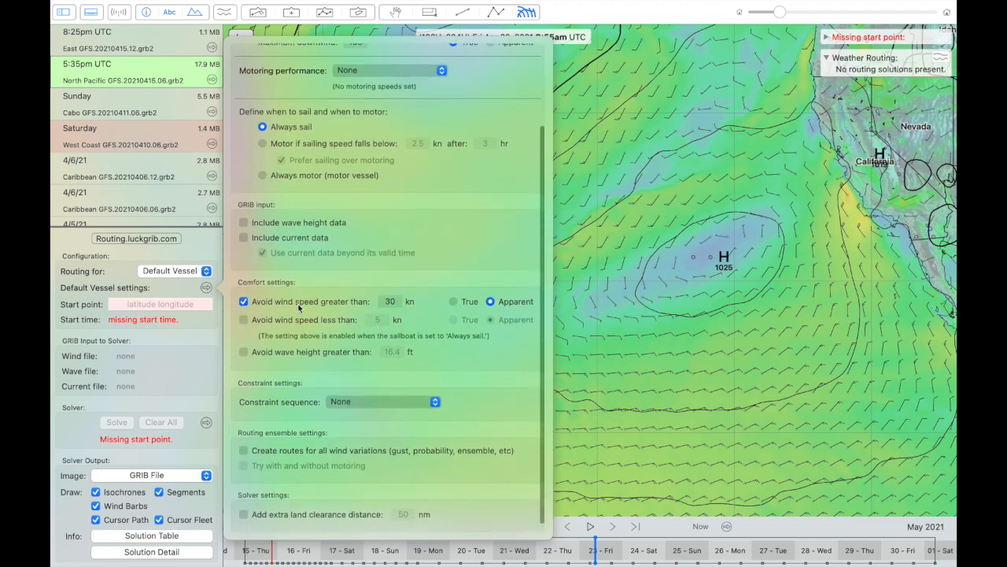
click(462, 303)
click(493, 302)
scroll(424, 318, down, 1)
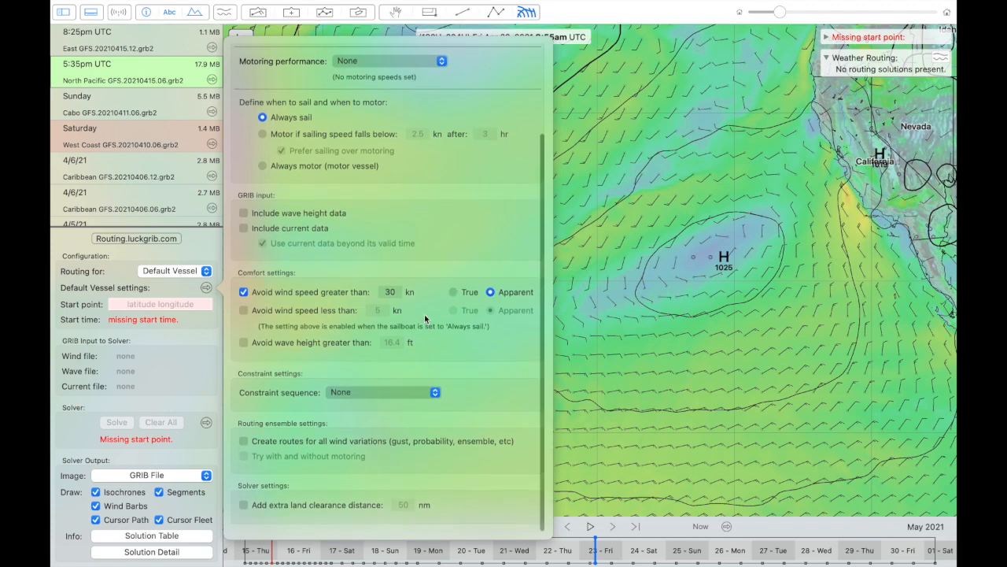
click(602, 299)
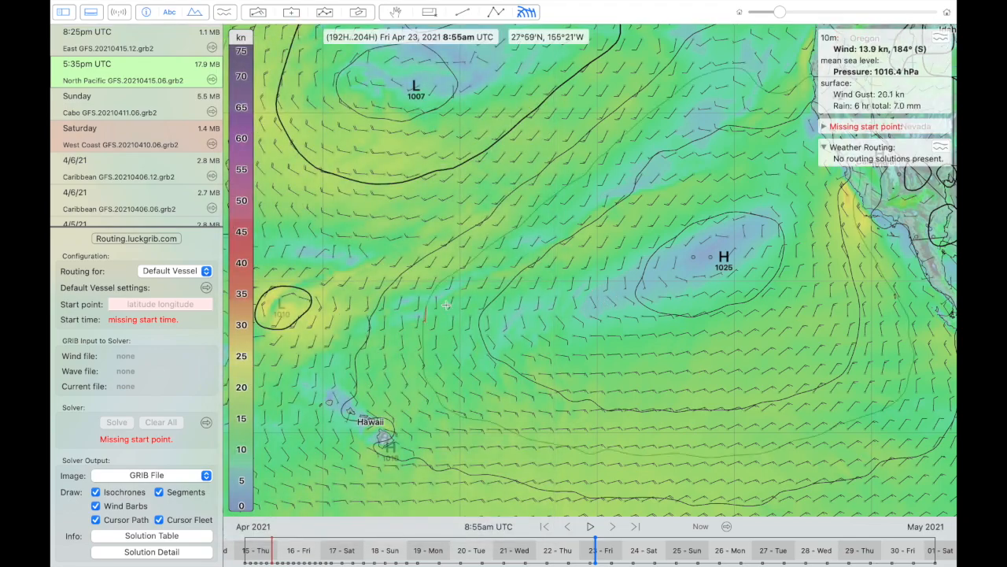
- Create the route's start point just off San Francisco, at about 37°47.4'N 122°34.6'W
scroll(484, 303, right, 10)
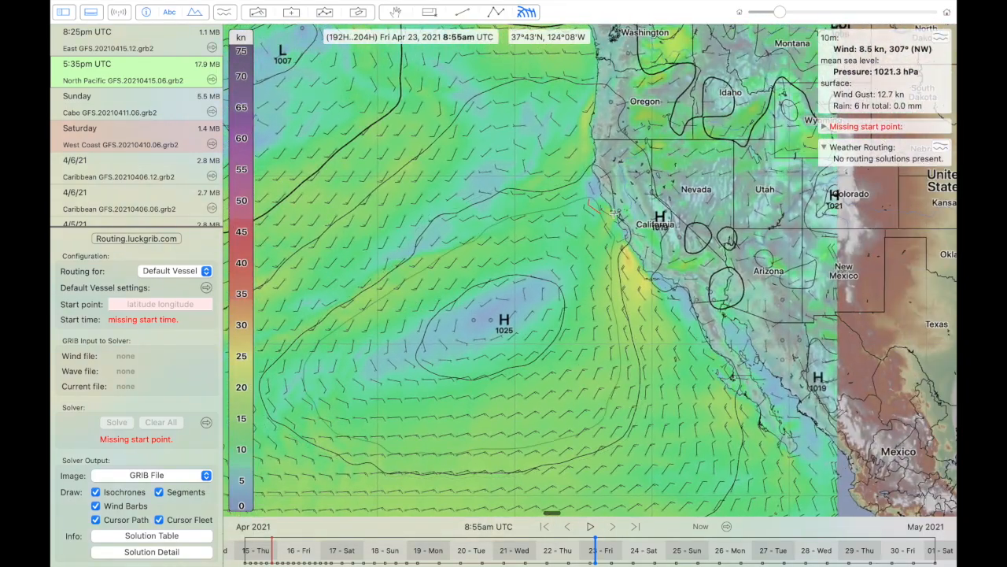
scroll(619, 214, up, 8)
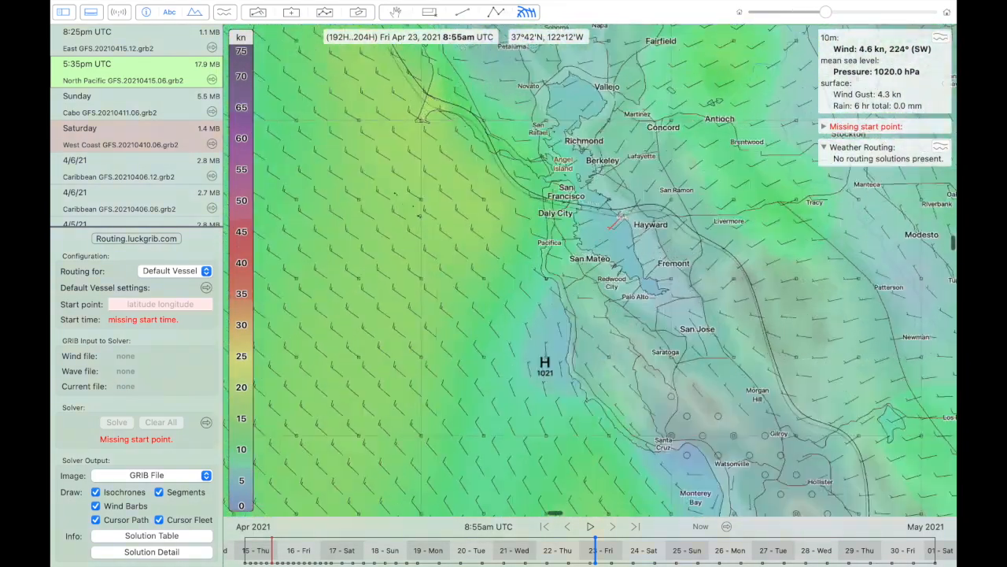
scroll(620, 215, left, 5)
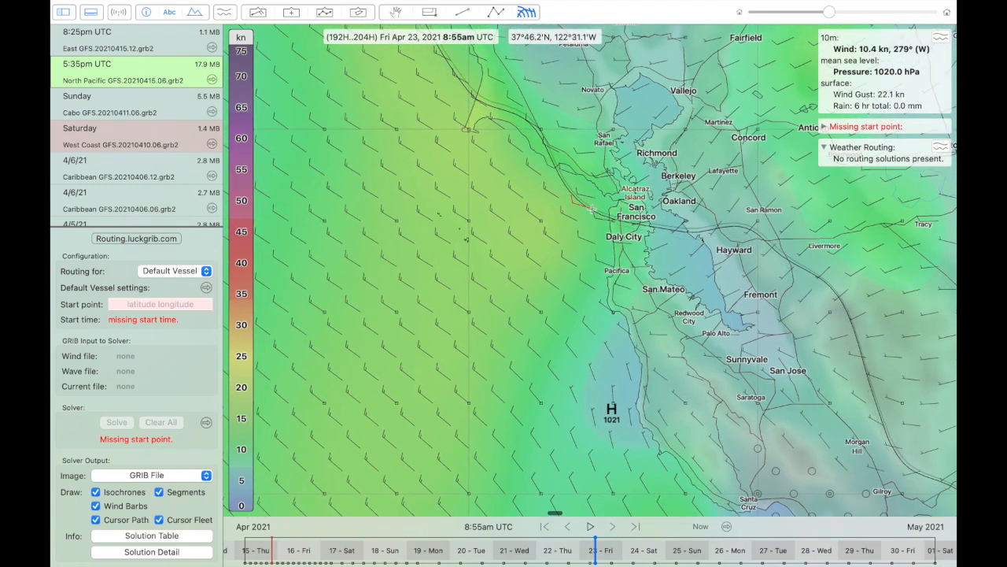
right_click(591, 207)
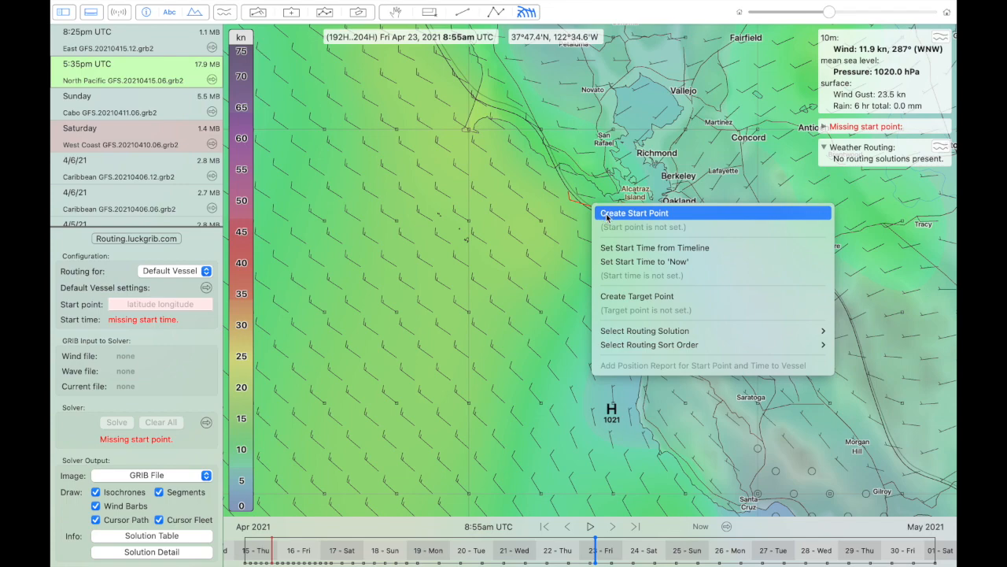
click(606, 216)
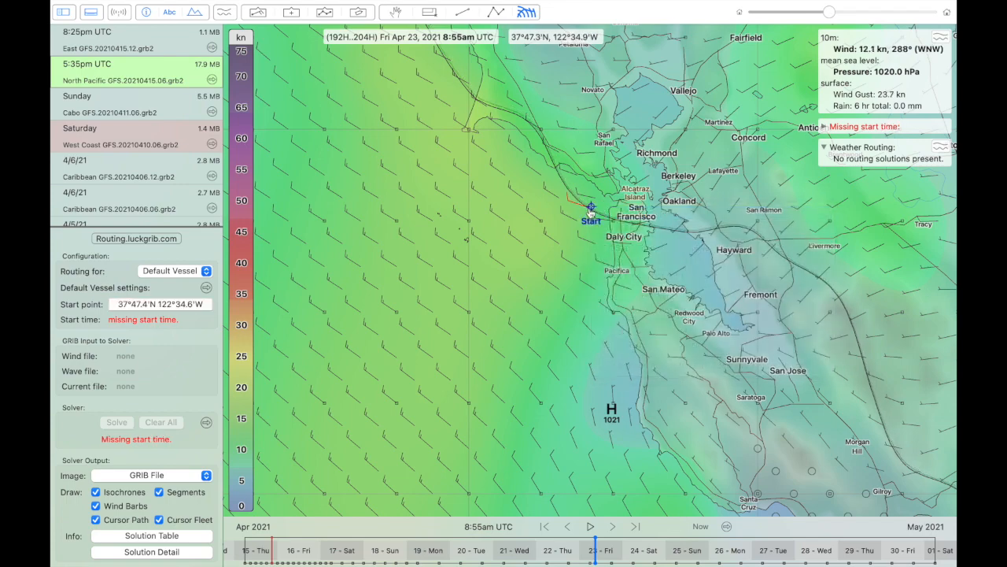
- Move the timeline to Apr 15, 2021 6:00am UTC and use it as the route's start time
scroll(592, 209, down, 3)
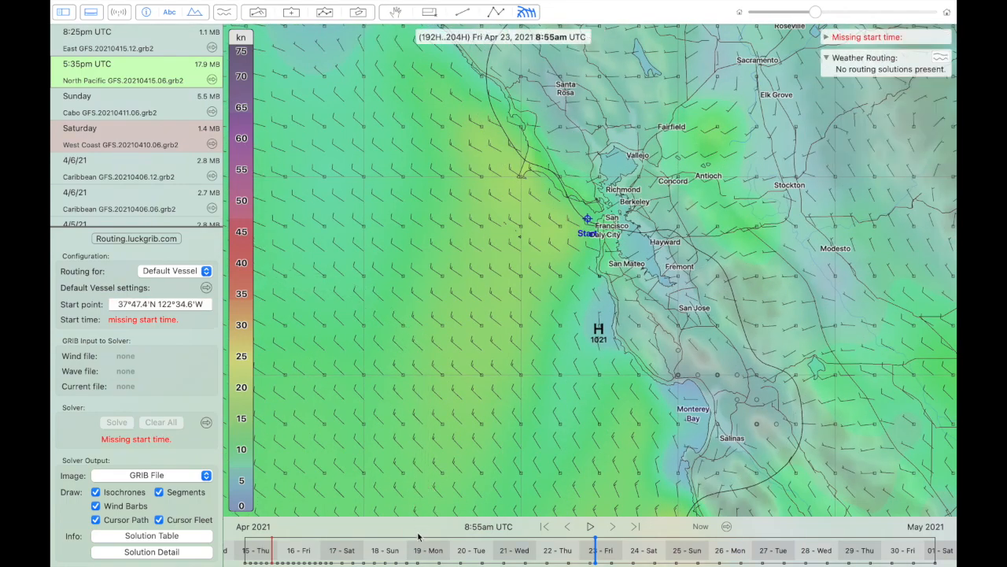
drag(419, 536, 240, 541)
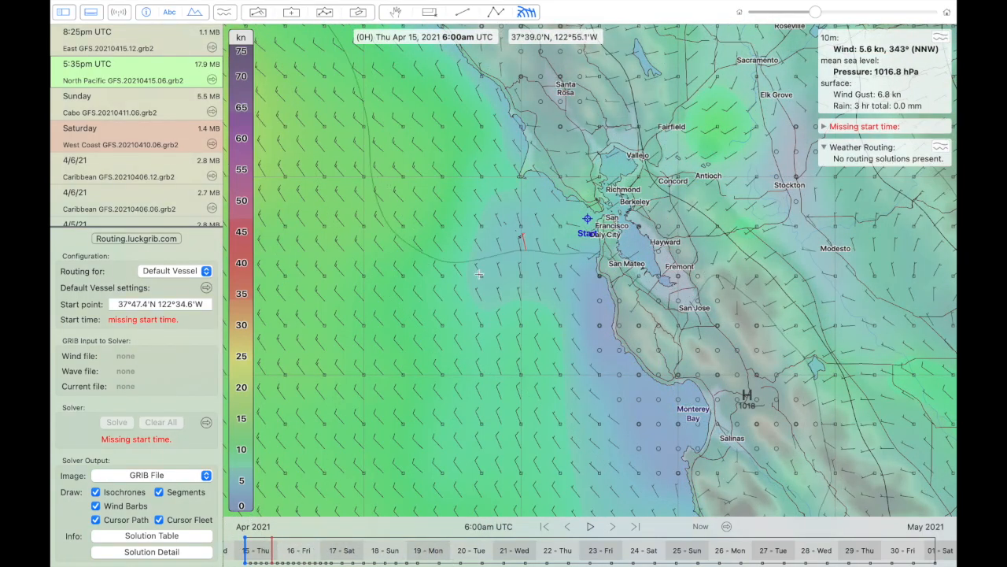
right_click(456, 282)
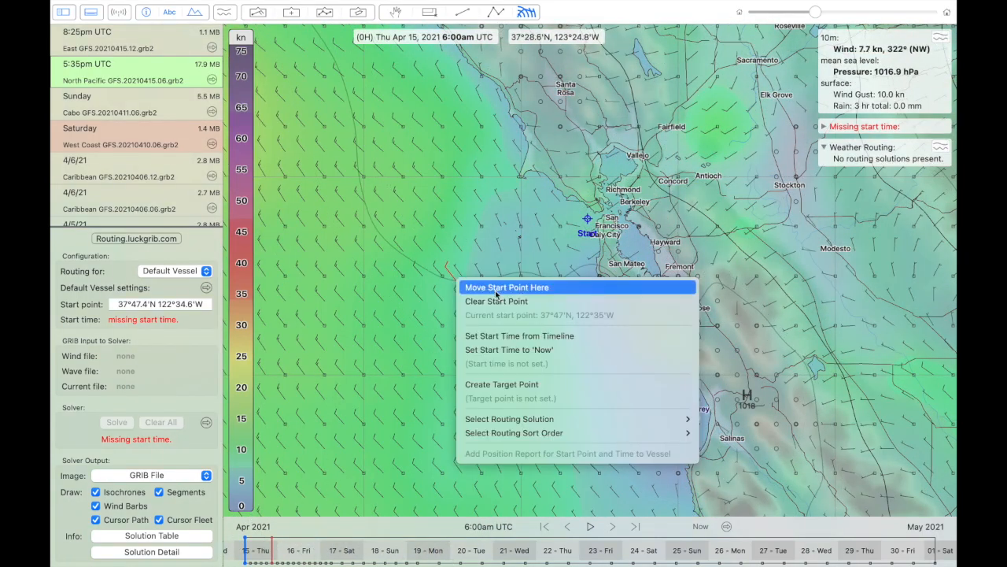
click(489, 337)
- Create the route's target point at Hanalei Bay on the north coast of Kauai, Hawaii
scroll(489, 338, down, 3)
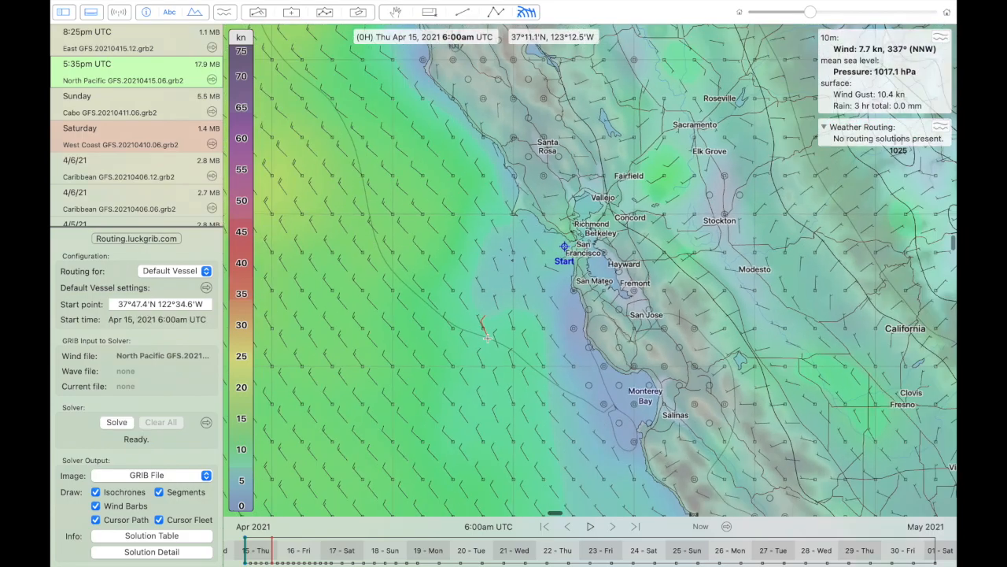
scroll(488, 339, left, 10)
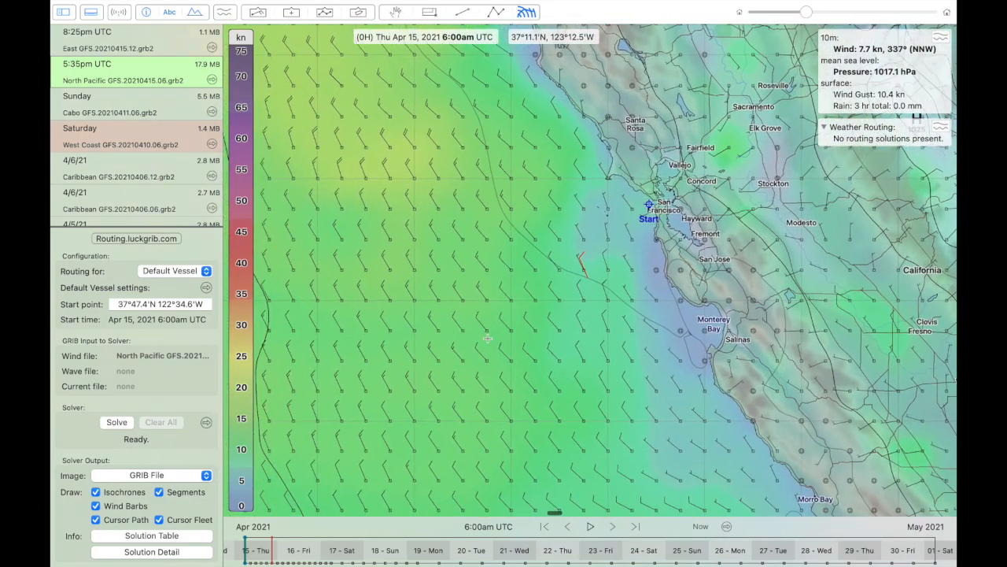
scroll(488, 338, down, 5)
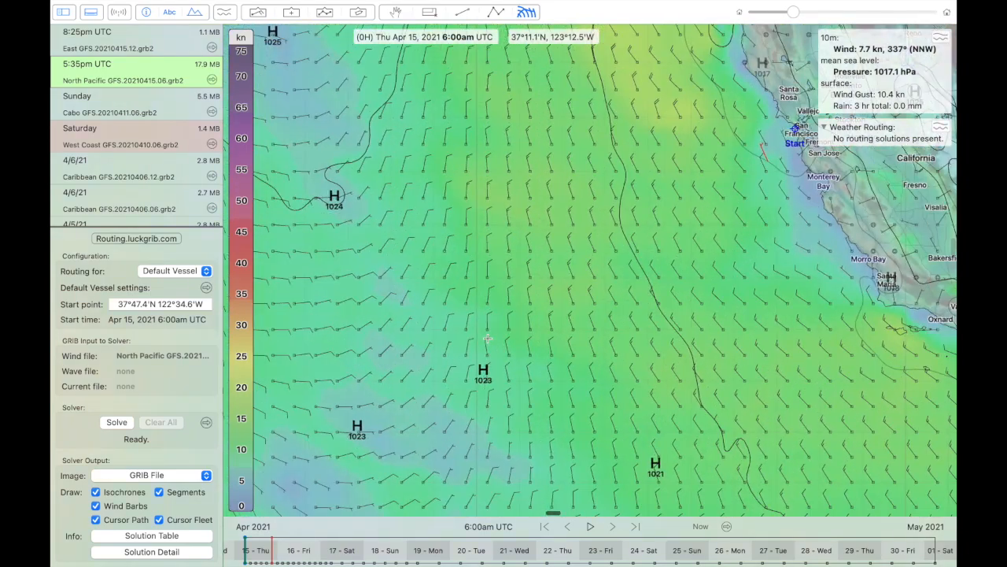
scroll(488, 339, down, 10)
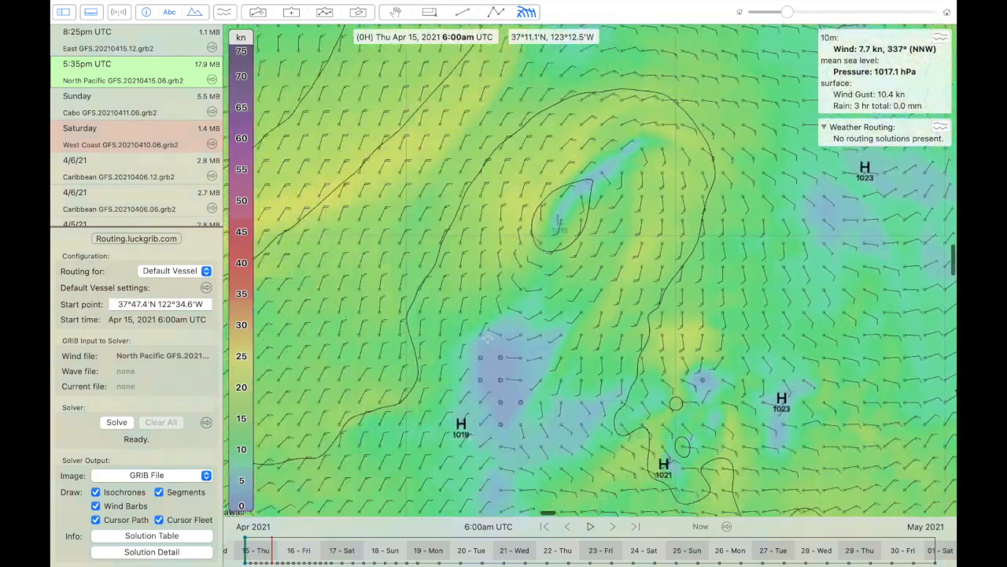
scroll(488, 339, left, 3)
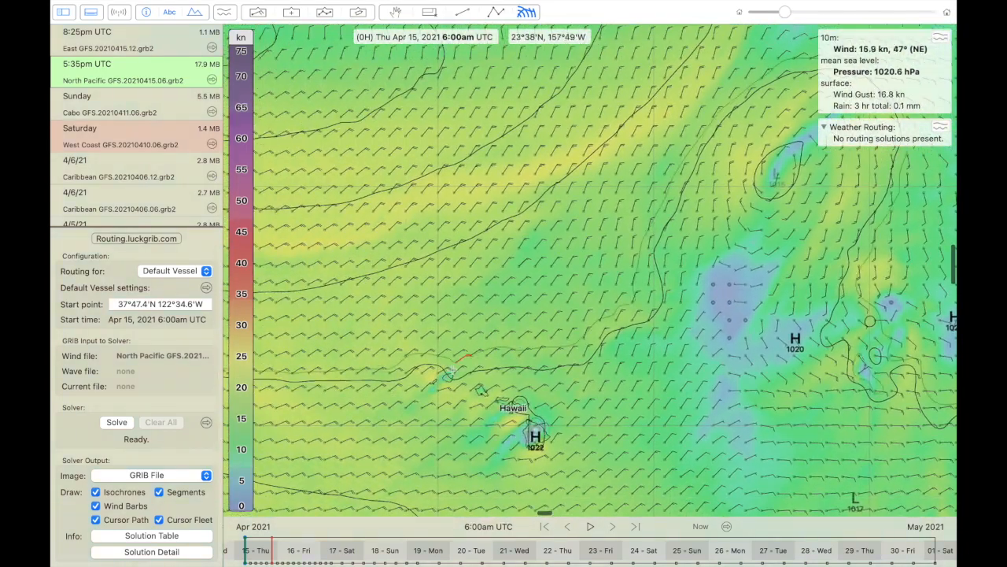
scroll(452, 374, up, 2)
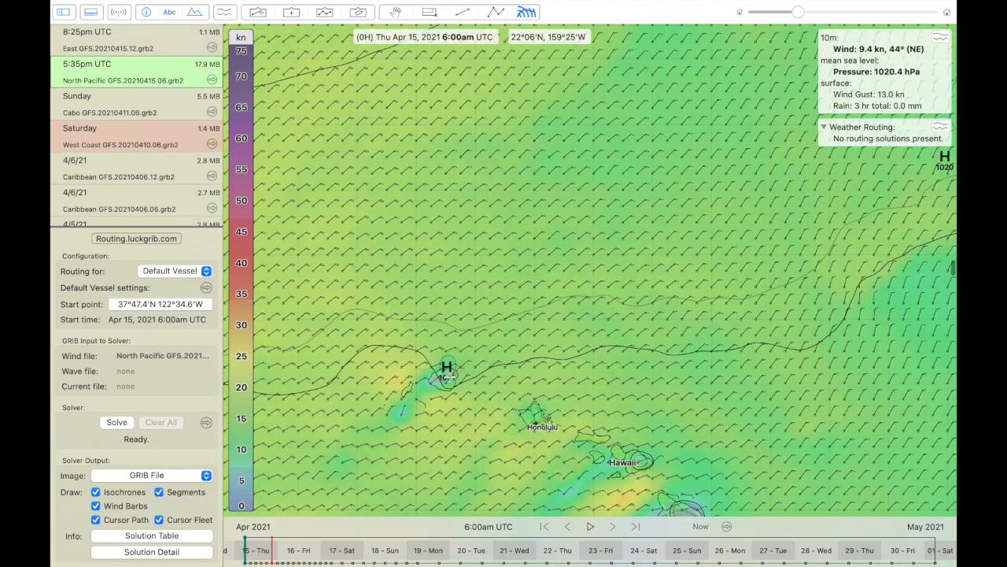
scroll(450, 376, up, 3)
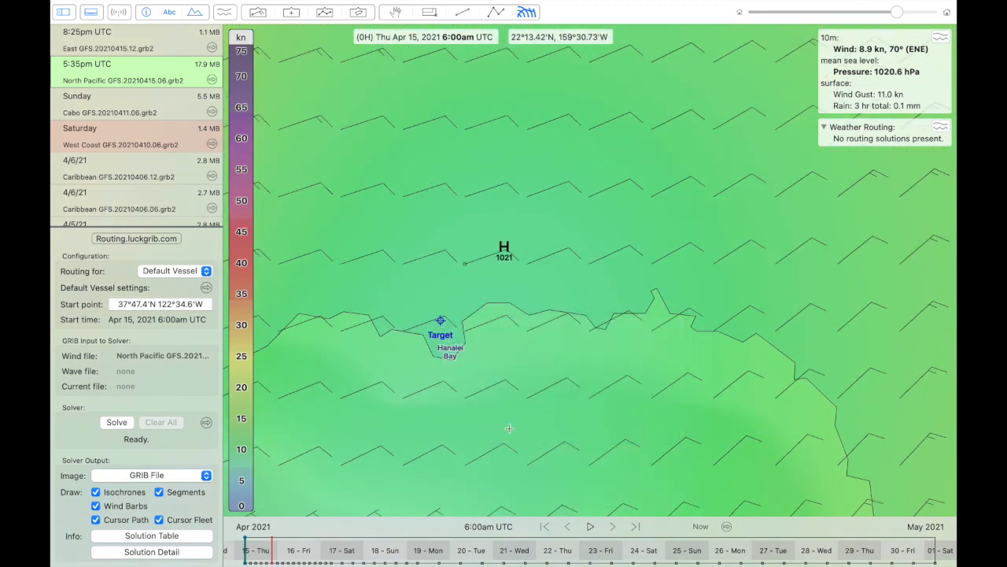
scroll(554, 337, down, 3)
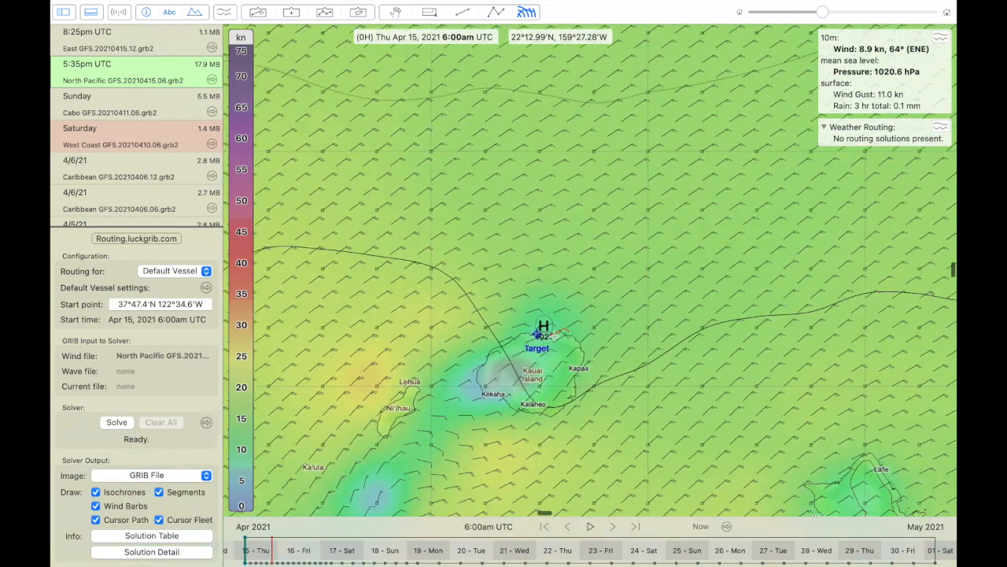
scroll(554, 336, down, 3)
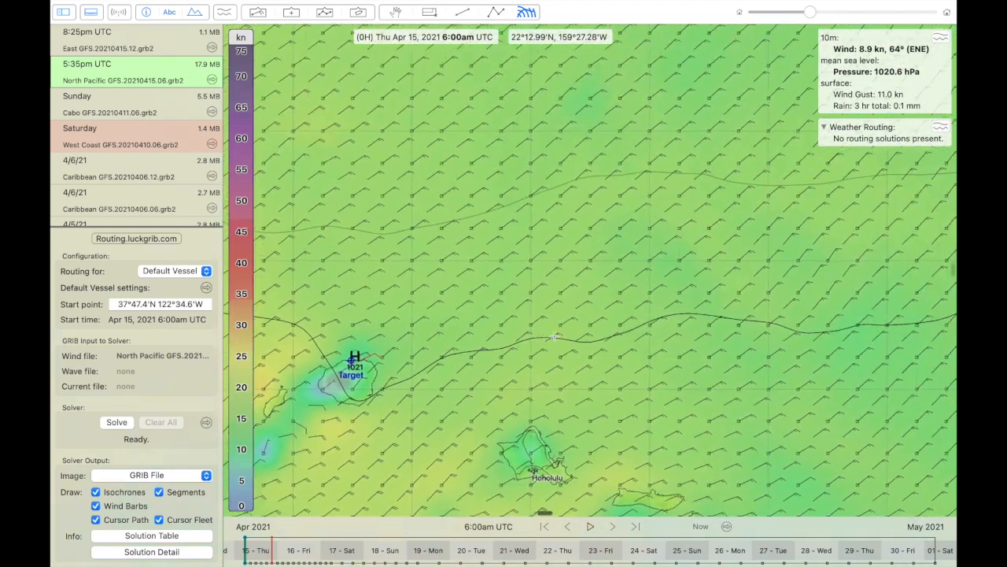
scroll(554, 336, down, 3)
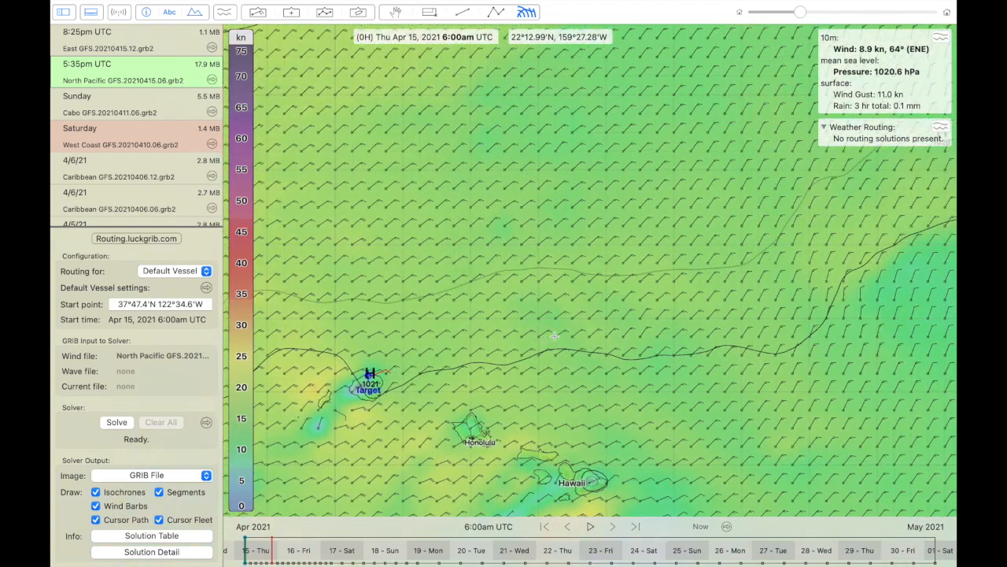
- Bring both the start and target points into view and solve the weather route between them
scroll(554, 336, down, 3)
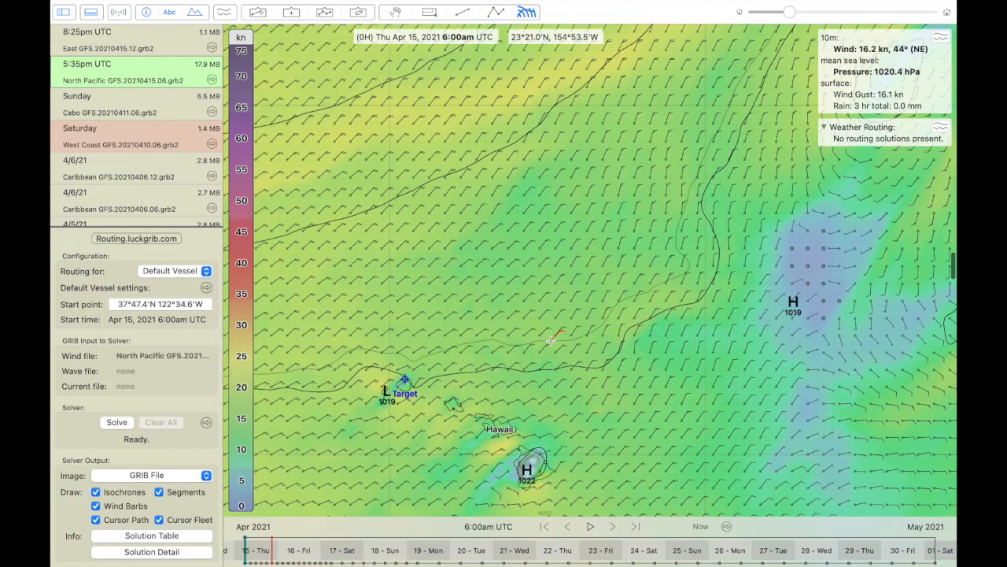
scroll(551, 340, down, 3)
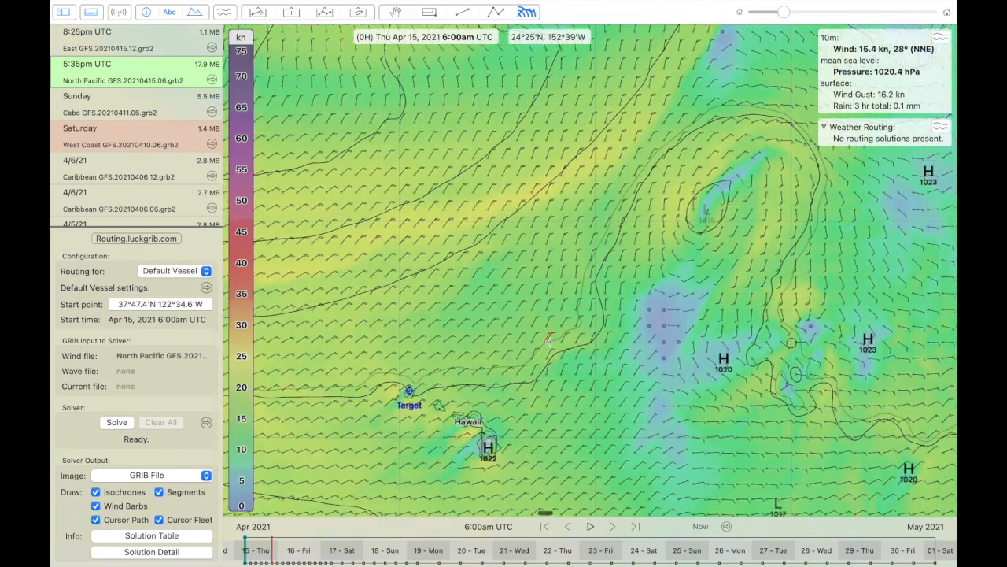
scroll(549, 338, down, 3)
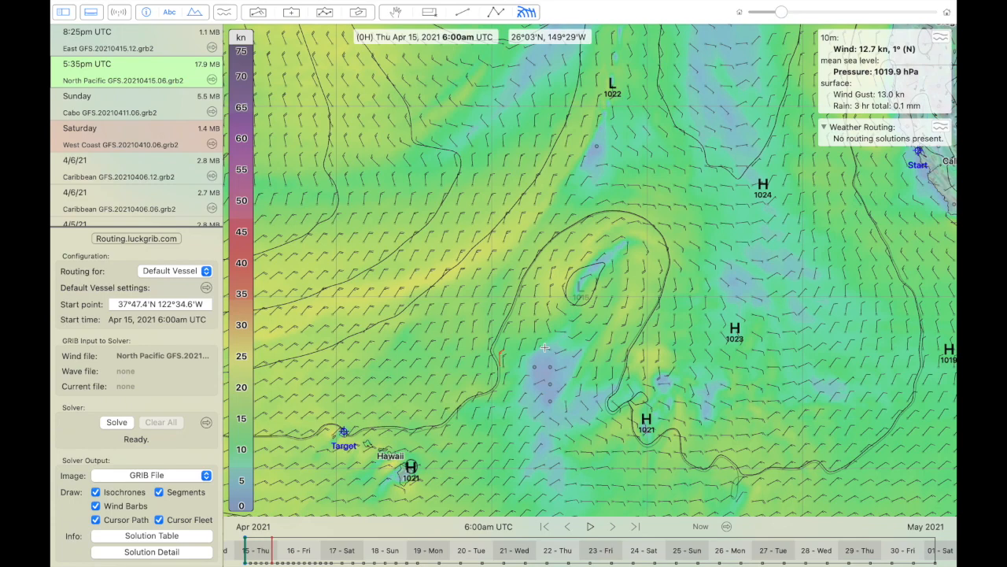
scroll(535, 361, right, 2)
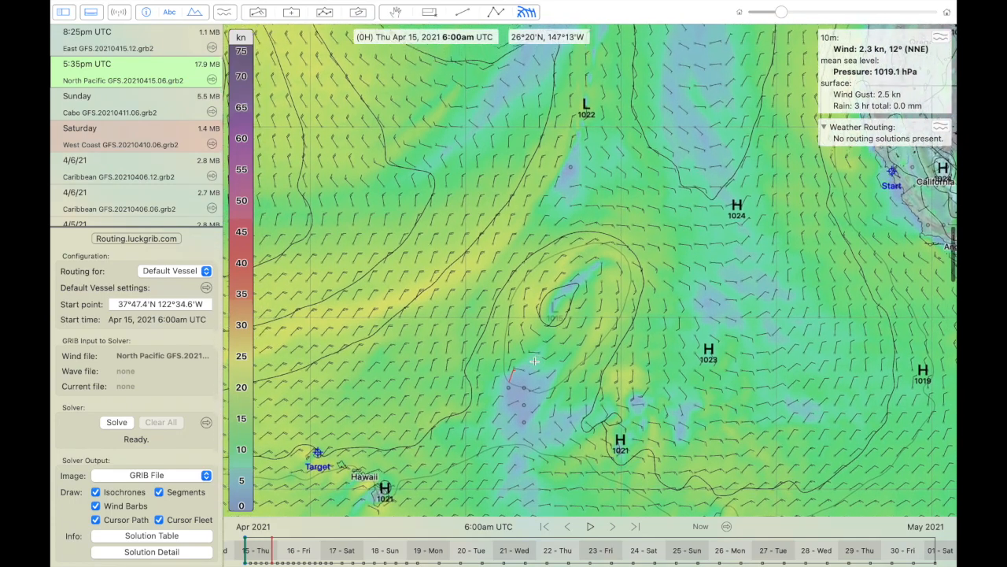
scroll(534, 361, right, 2)
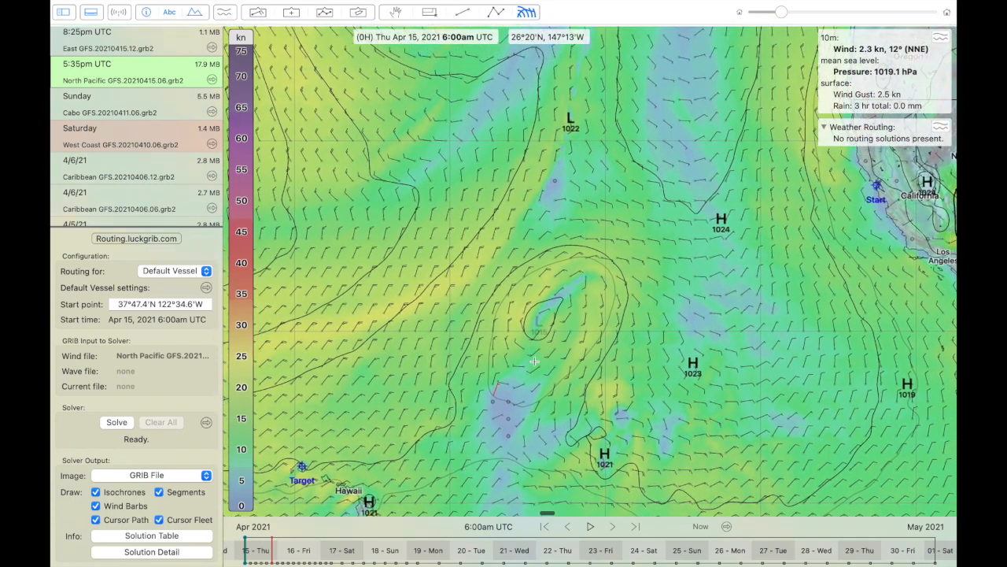
click(115, 423)
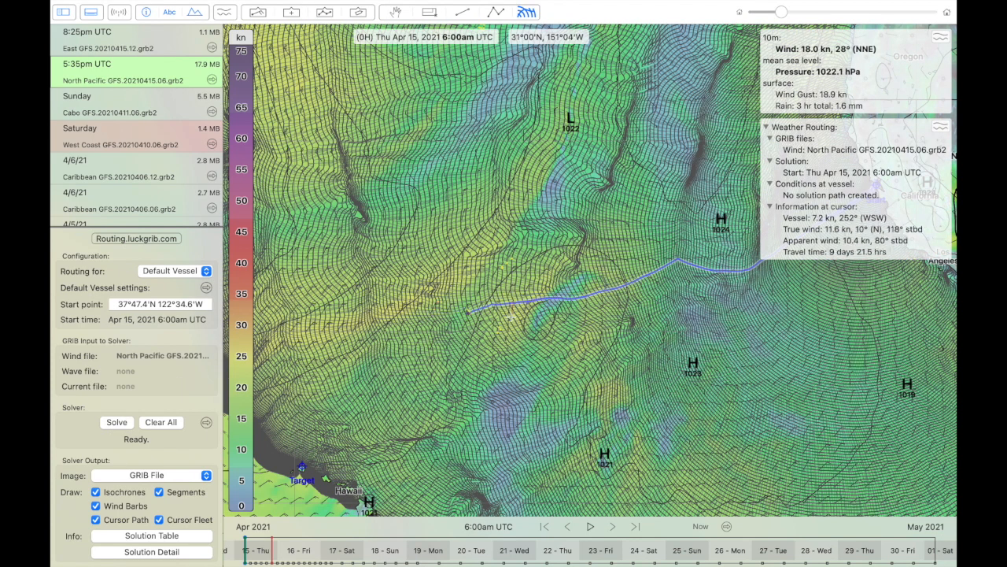
- Set the GRIB time to match the solution location just north of the Hanalei Bay target, Apr 30, 2021 8:30pm UTC
scroll(431, 340, down, 5)
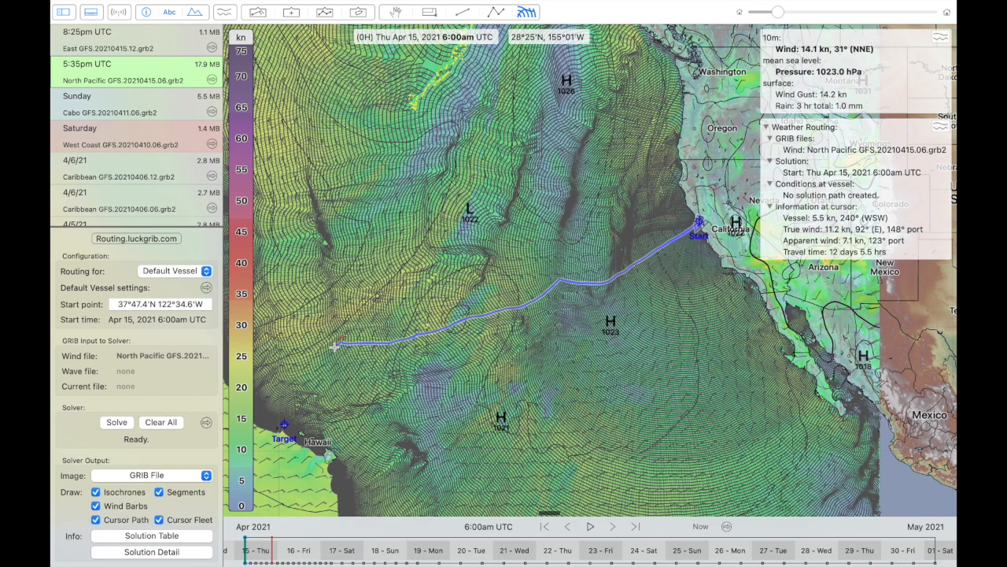
scroll(481, 306, down, 1)
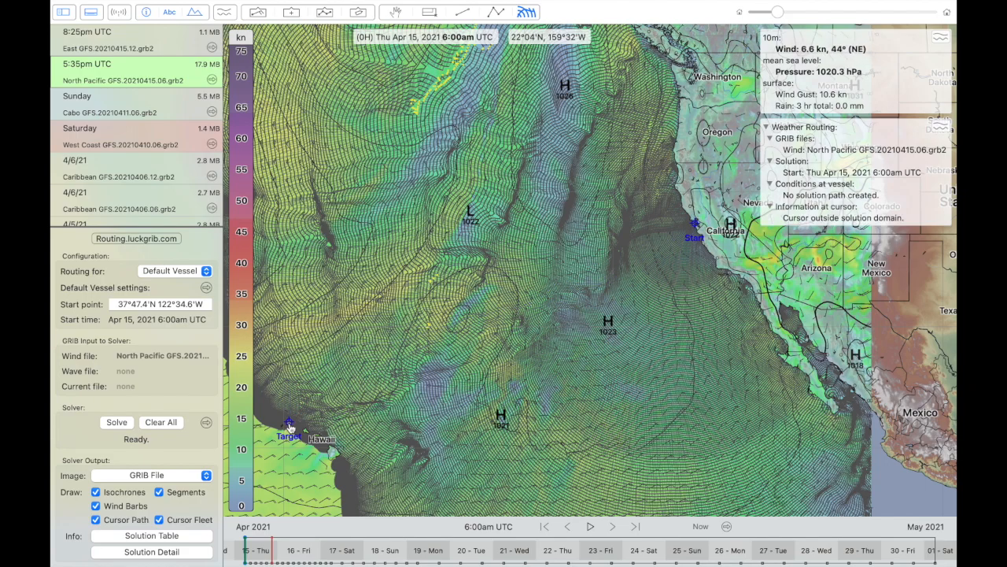
scroll(291, 426, up, 5)
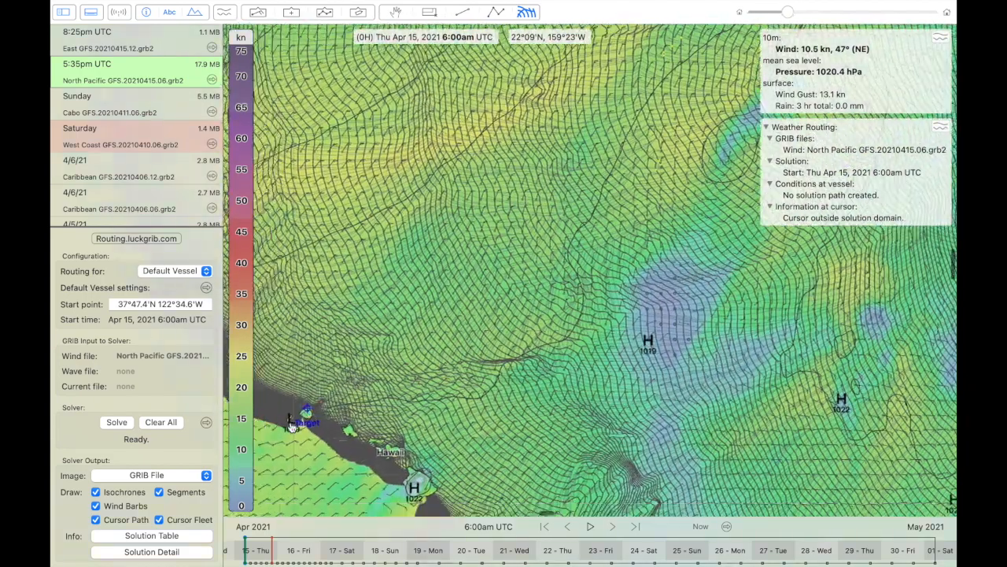
scroll(370, 379, up, 5)
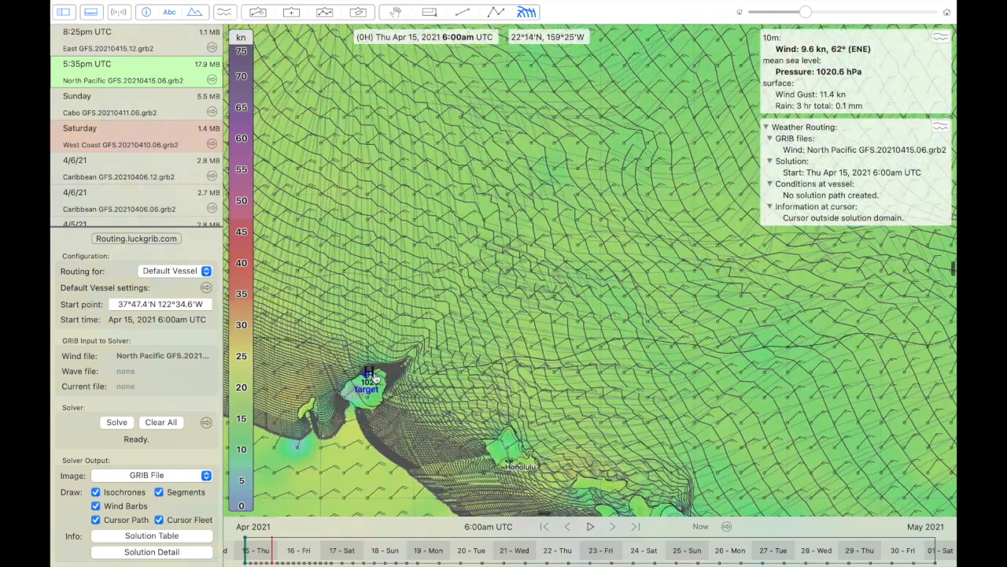
scroll(376, 379, up, 5)
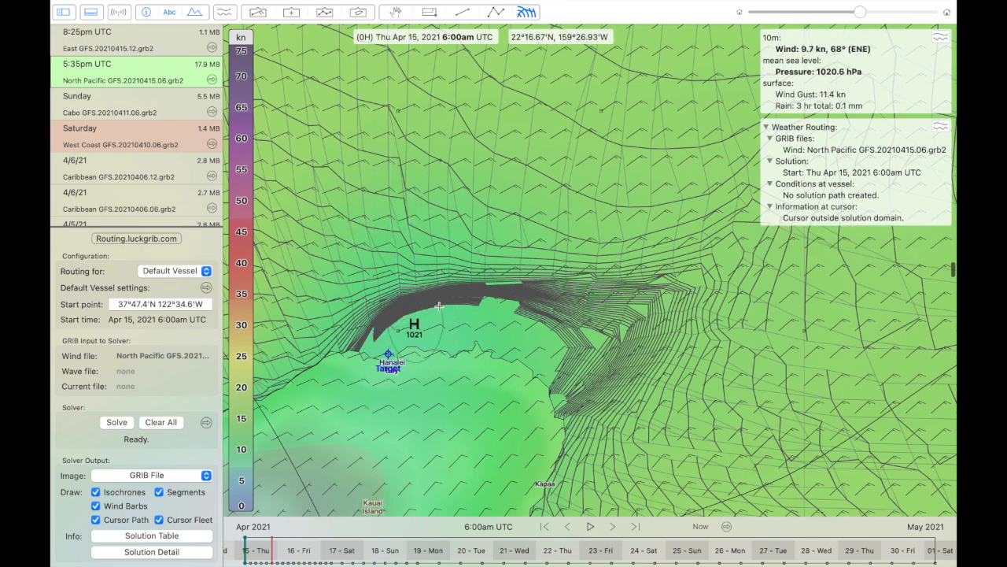
scroll(380, 317, up, 5)
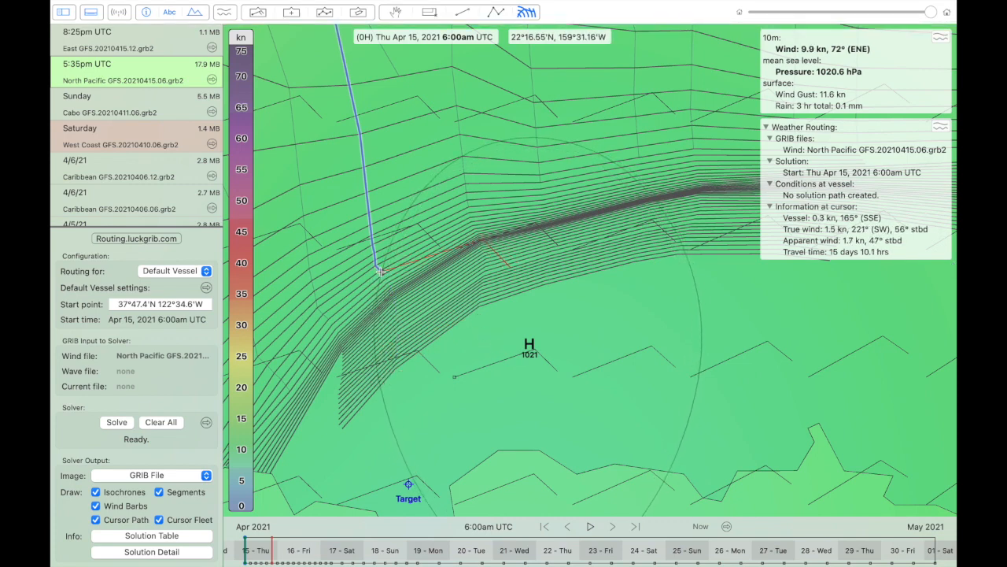
right_click(385, 303)
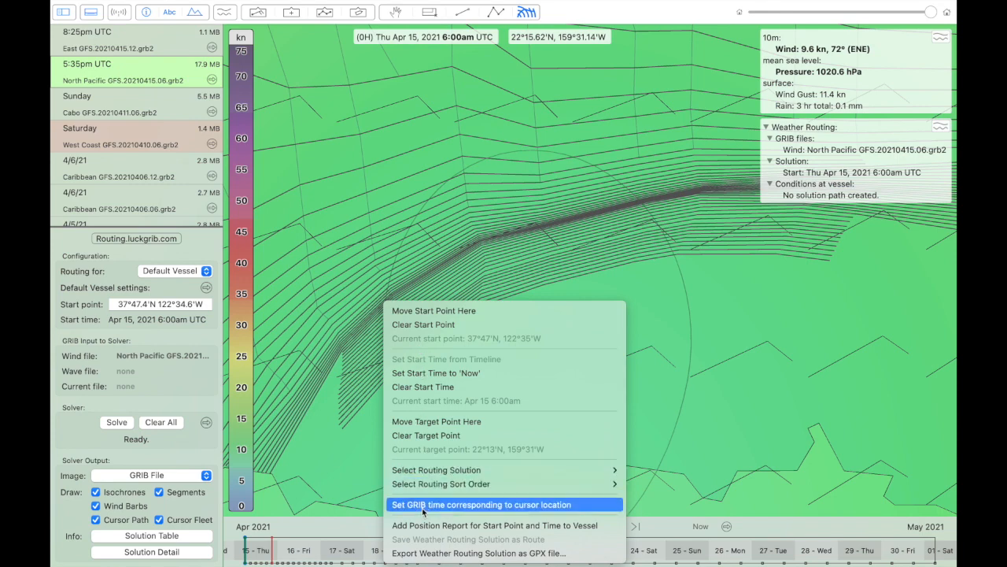
click(478, 505)
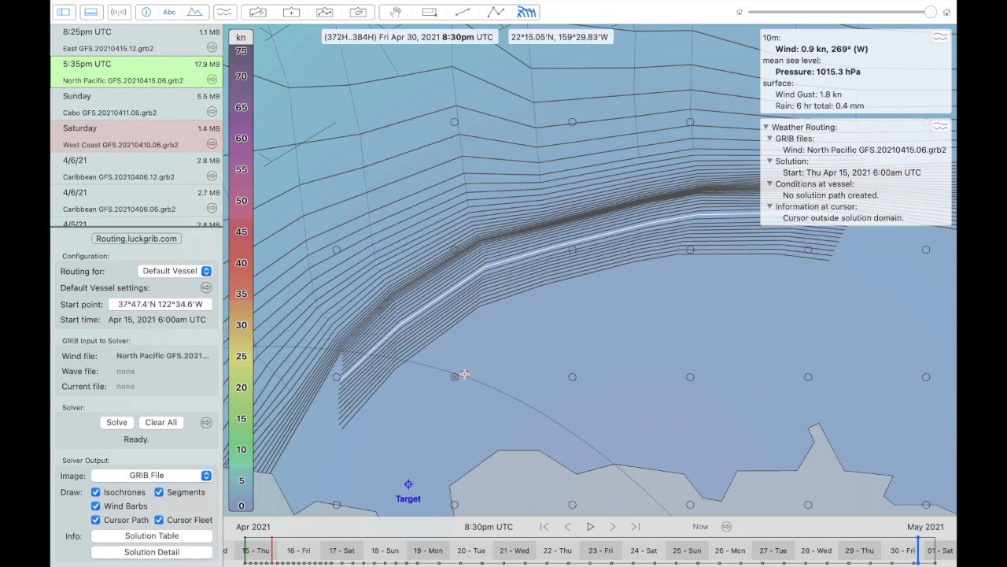
- Inspect the route's final approach north of Kauai and set the forecast time to Apr 30, 2021 6:00am UTC
scroll(464, 374, down, 3)
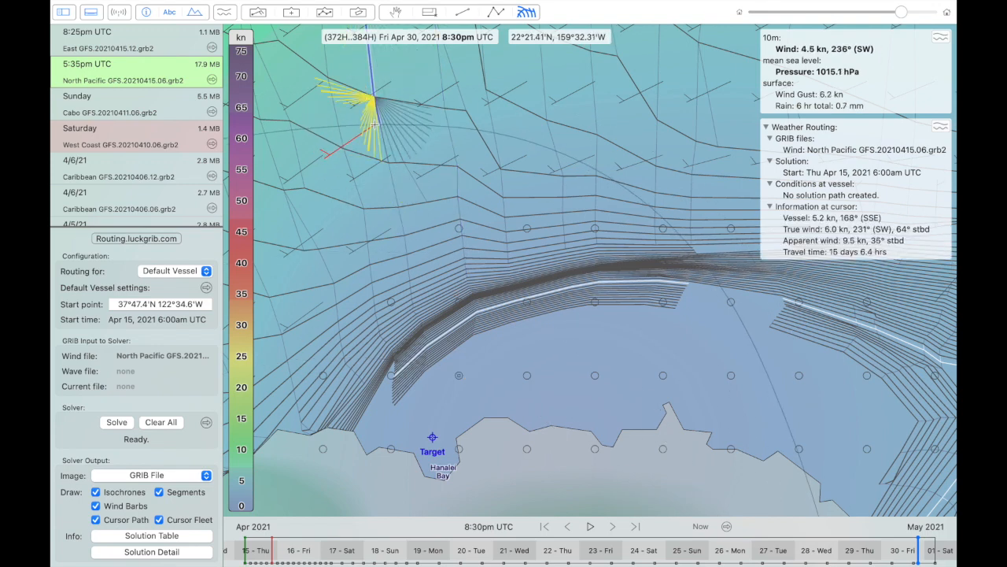
scroll(374, 126, down, 3)
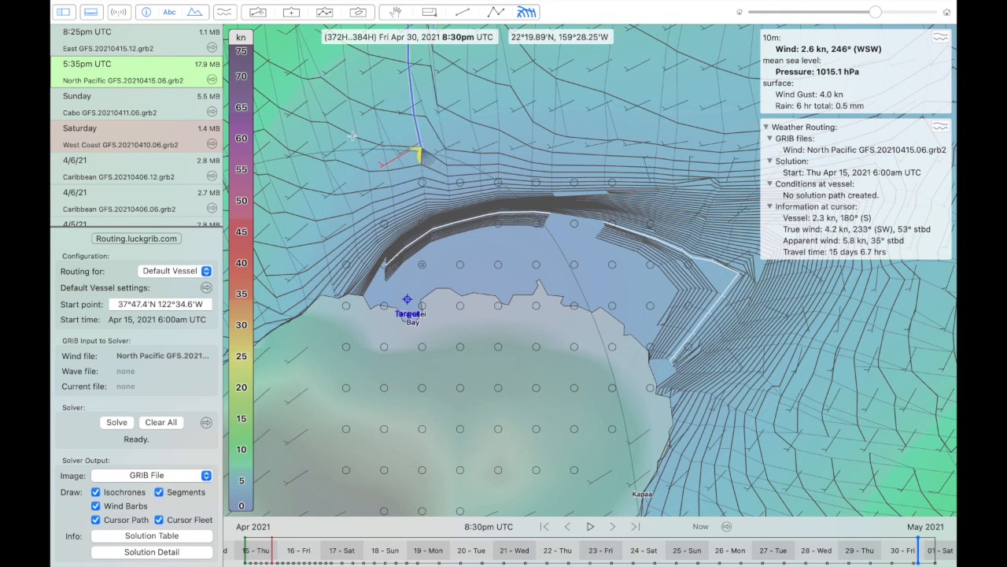
scroll(413, 146, up, 5)
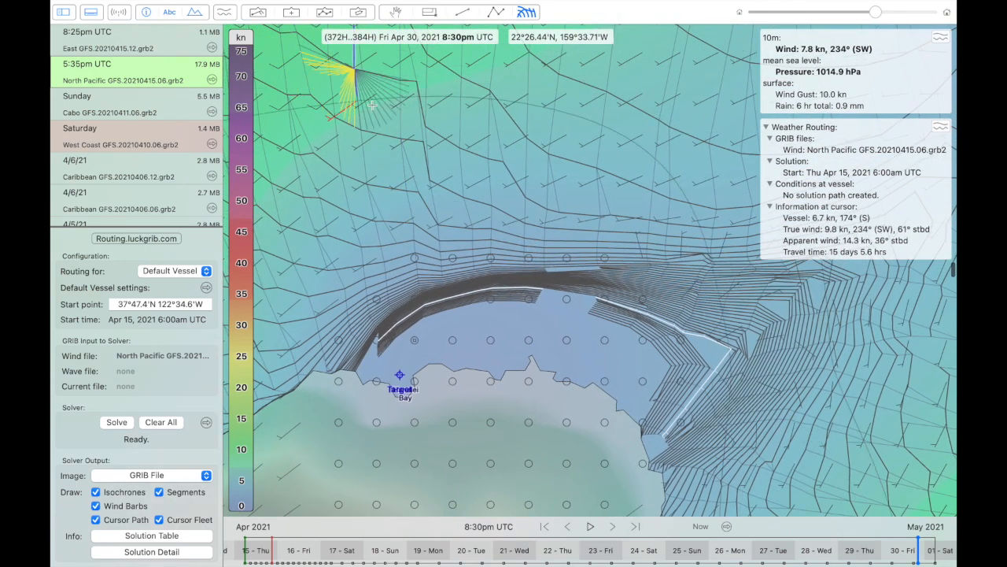
scroll(389, 106, up, 3)
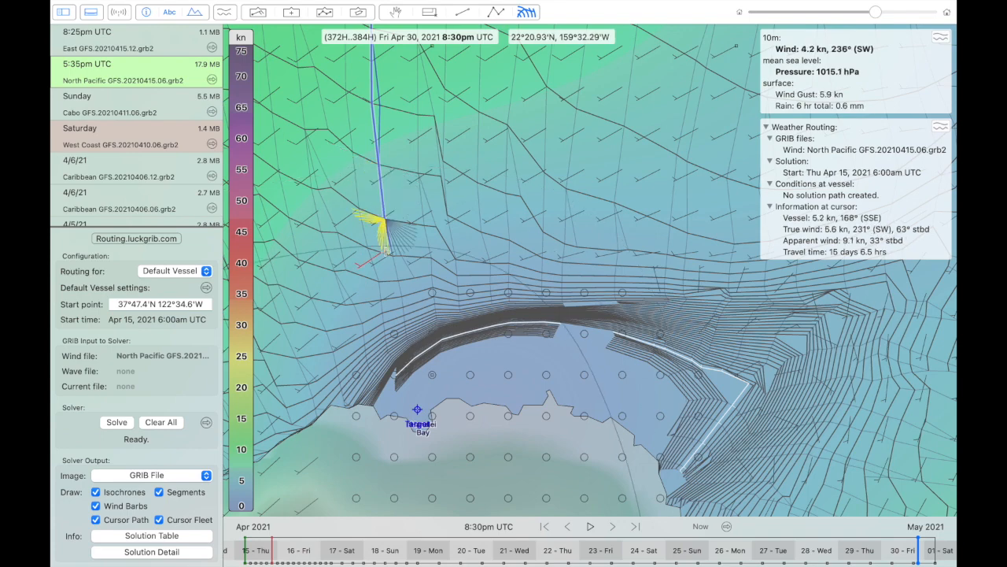
key(space)
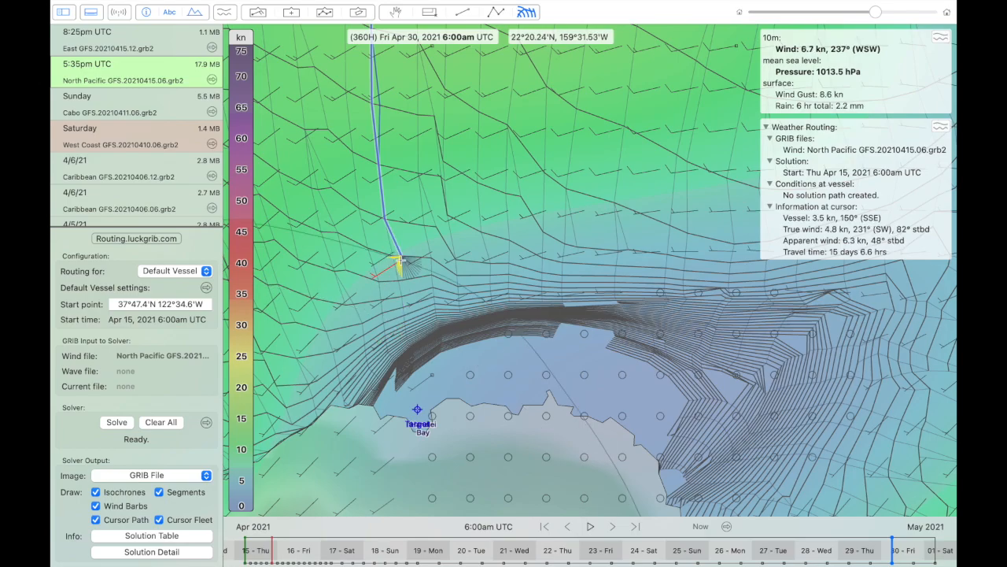
- Set the solver output image to T Wind Speed (TWS) for the ocean between Hawaii and California
scroll(400, 260, down, 6)
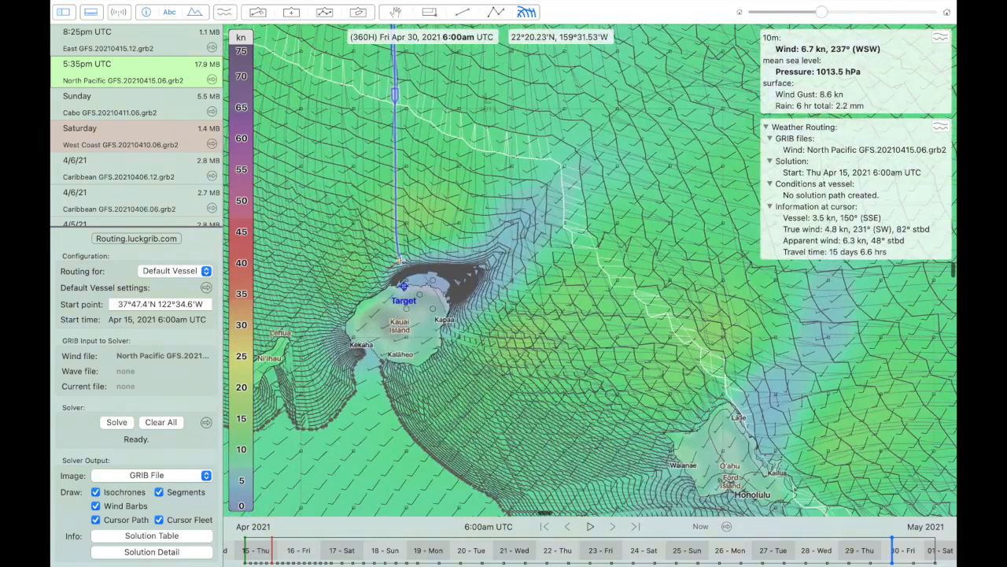
scroll(400, 260, down, 4)
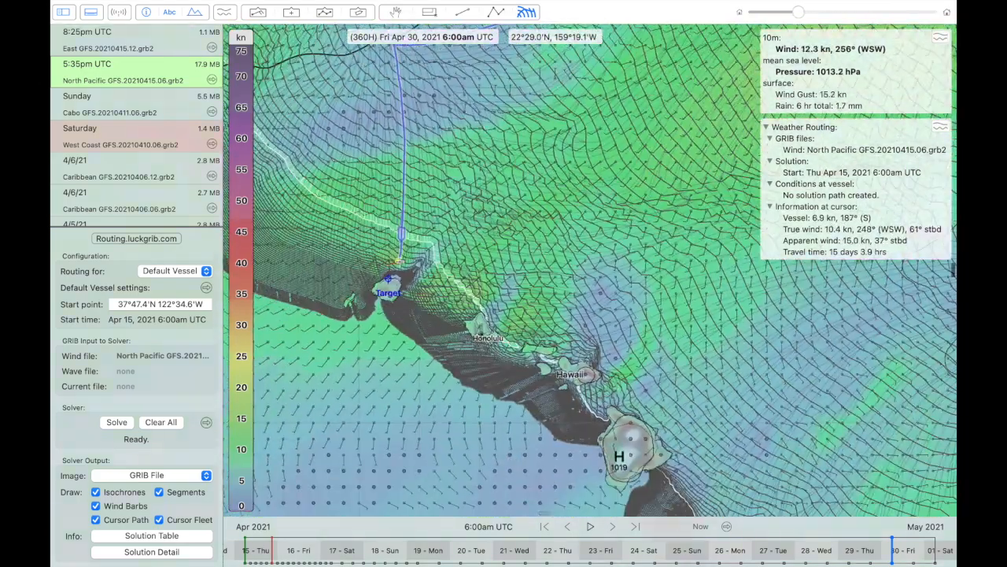
scroll(400, 260, down, 3)
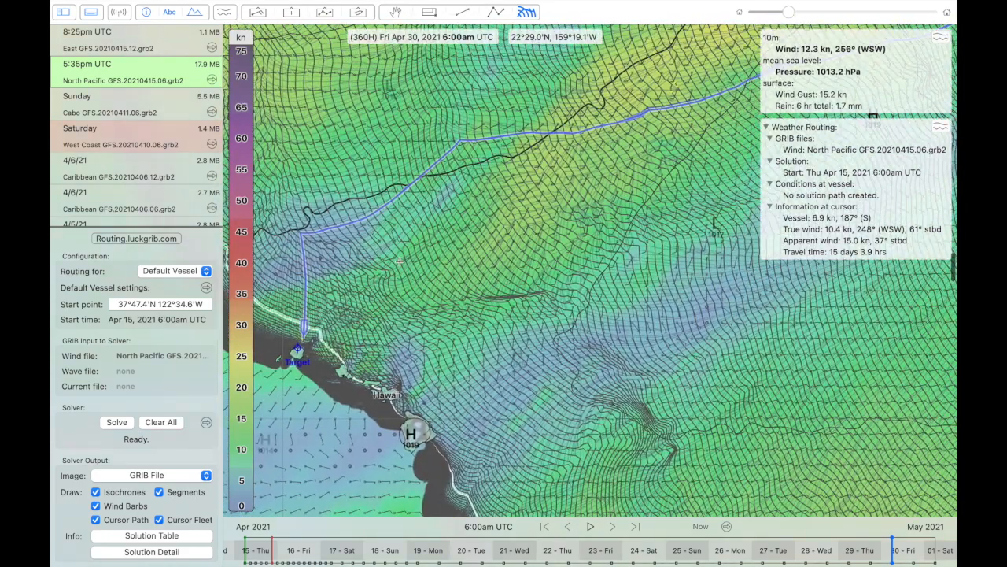
scroll(400, 259, down, 3)
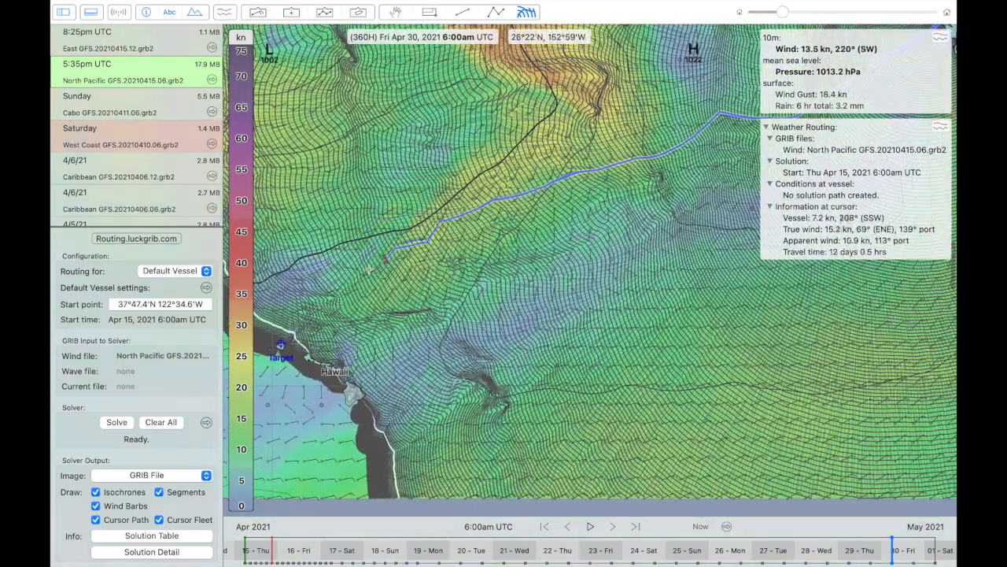
click(149, 476)
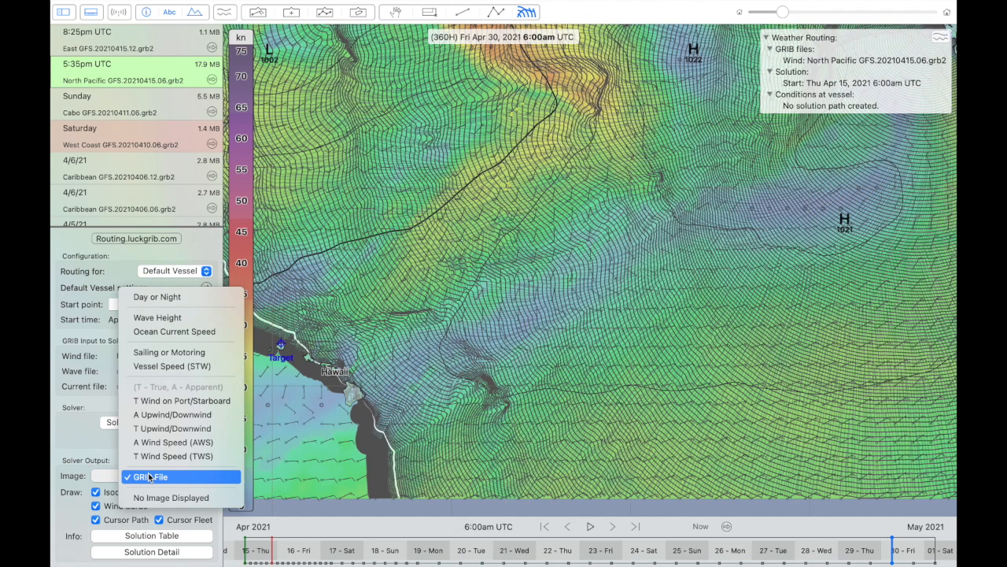
click(149, 456)
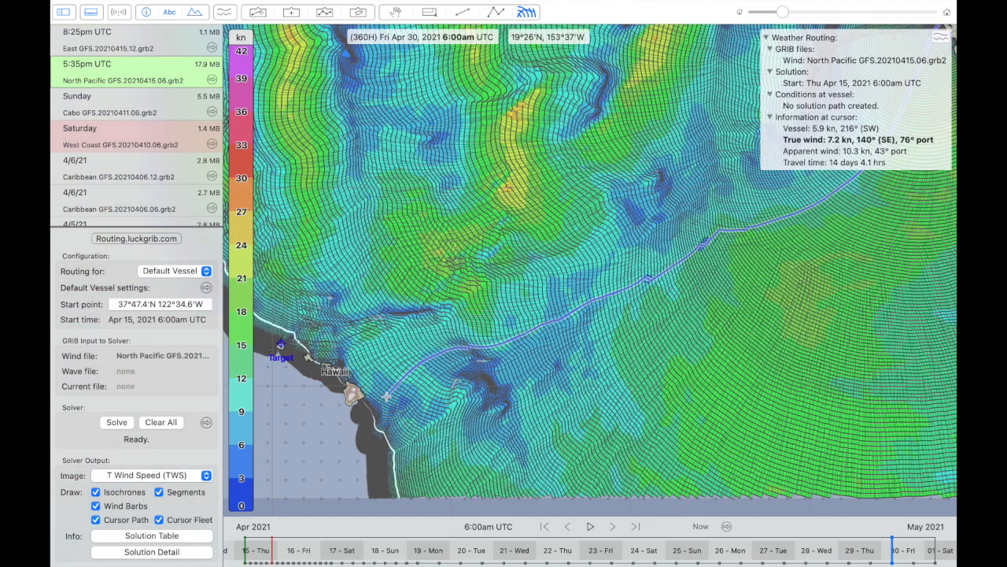
- Examine the optimal paths to different points around Hawaii against the true wind speed and isochrones along the passage from San Francisco
scroll(385, 396, down, 2)
scroll(385, 395, down, 4)
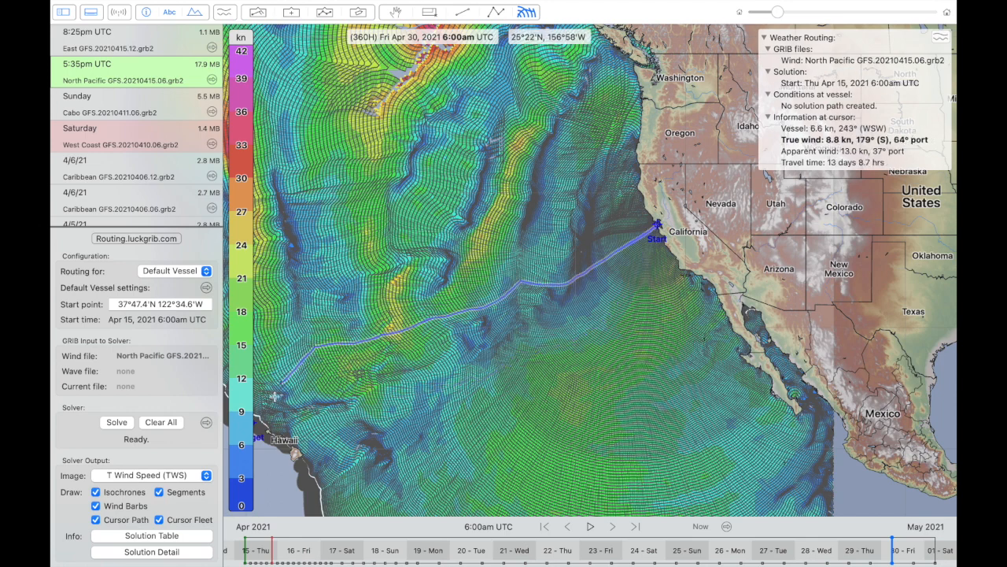
scroll(267, 417, left, 2)
scroll(268, 417, left, 3)
scroll(267, 418, down, 2)
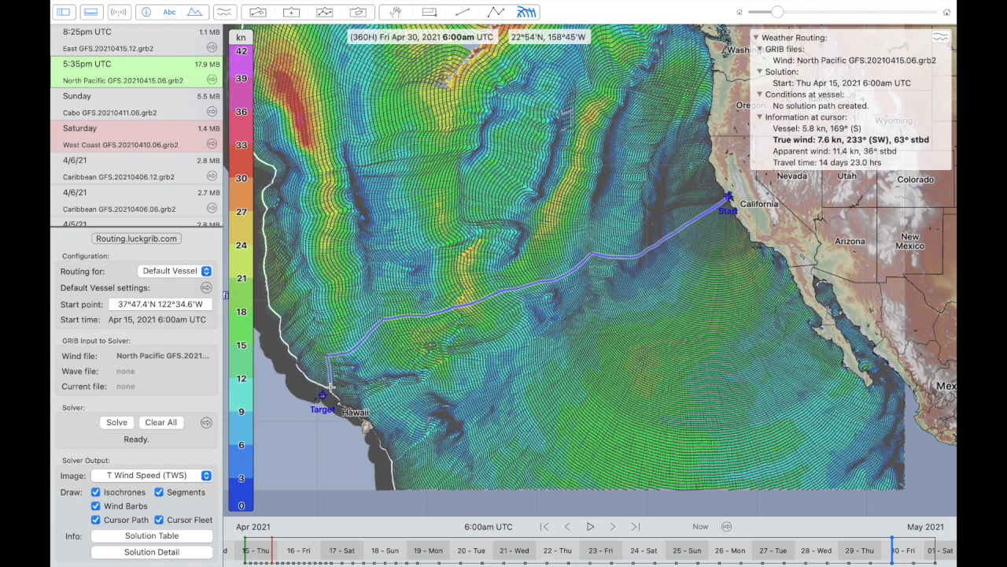
scroll(331, 384, up, 3)
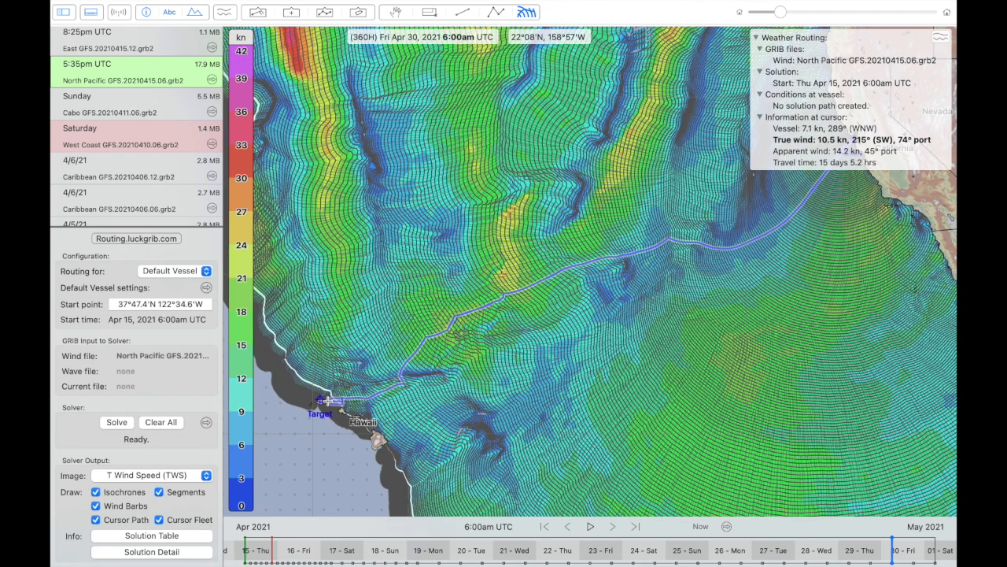
drag(327, 402, 300, 429)
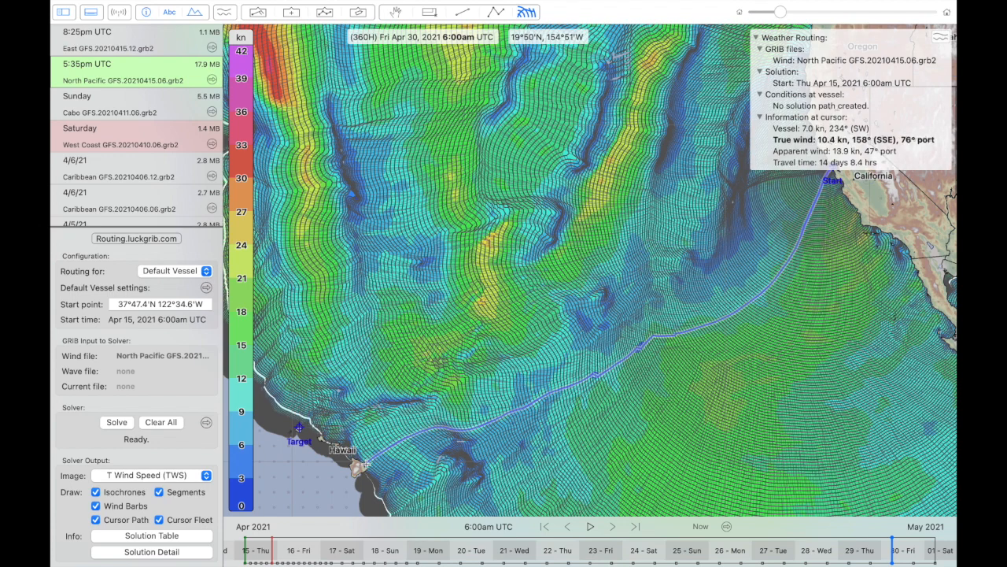
drag(364, 465, 325, 483)
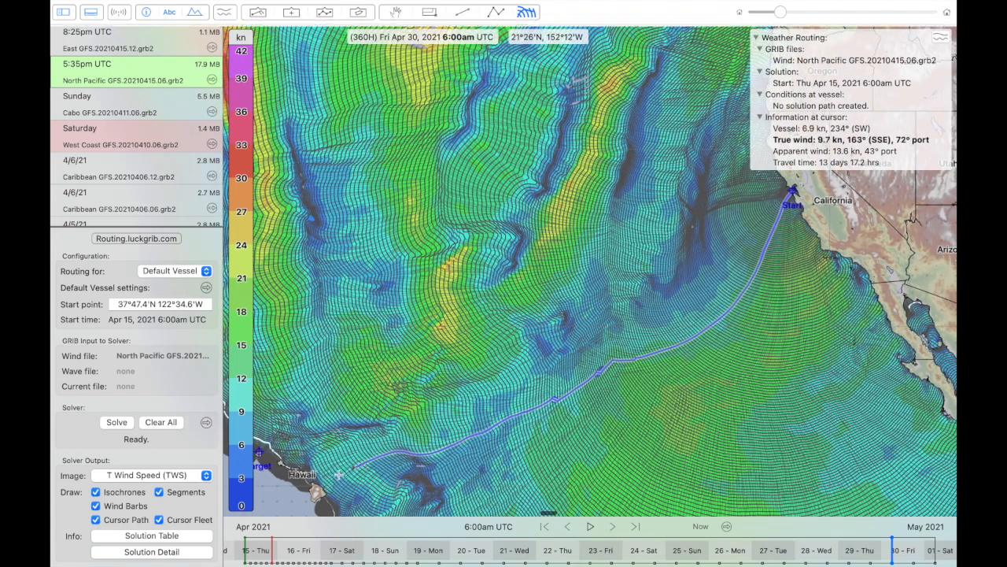
drag(319, 492, 332, 482)
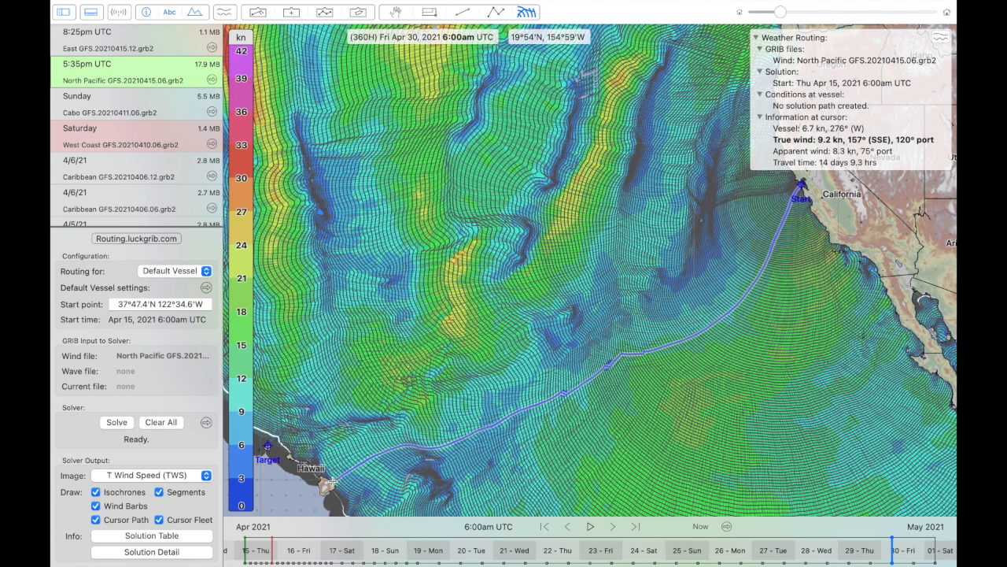
drag(332, 482, 351, 475)
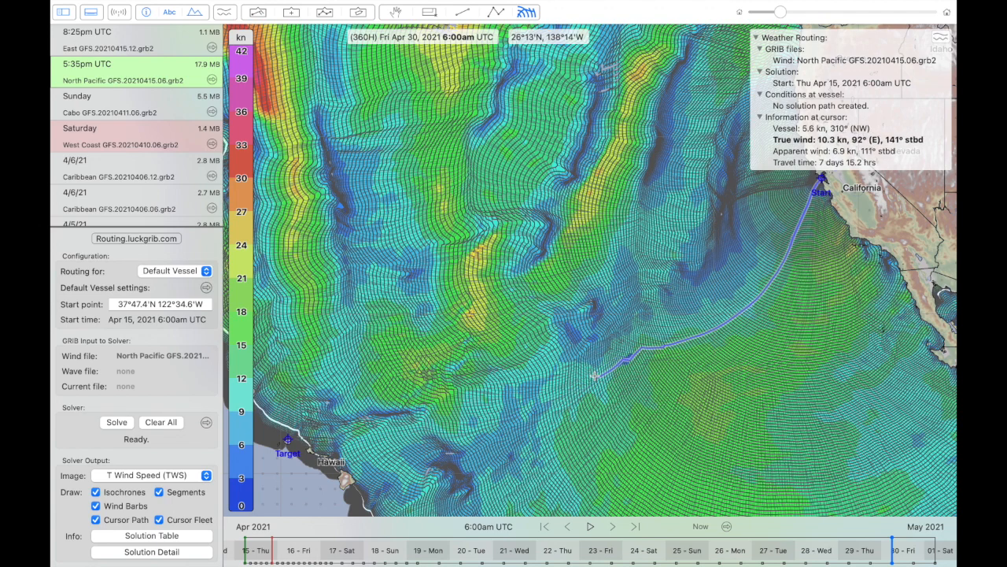
- Create a constraint sequence mid-ocean northeast of Hawaii and move its point to about 26°44'N, 137°51'W
click(499, 13)
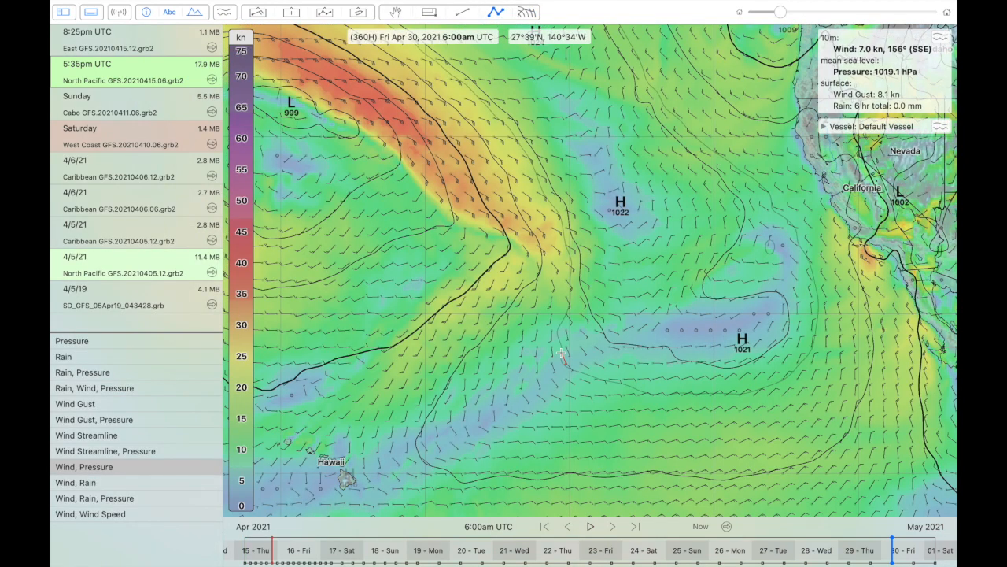
drag(601, 398, 587, 385)
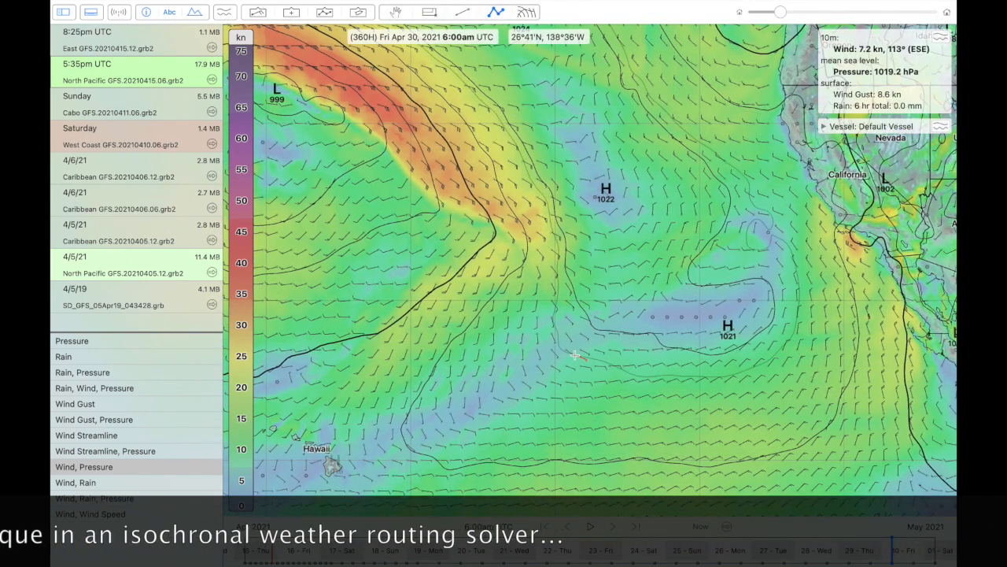
right_click(595, 389)
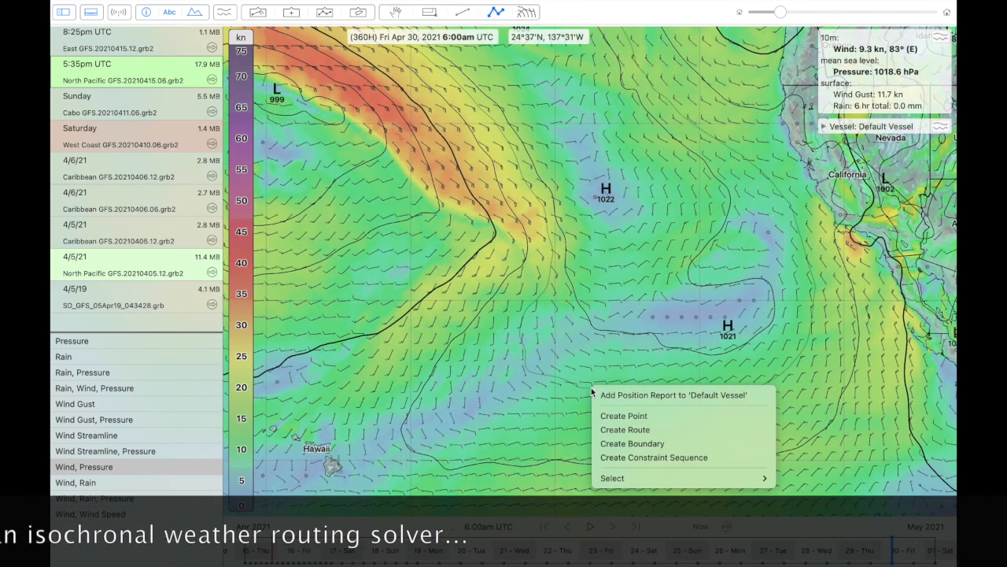
click(627, 458)
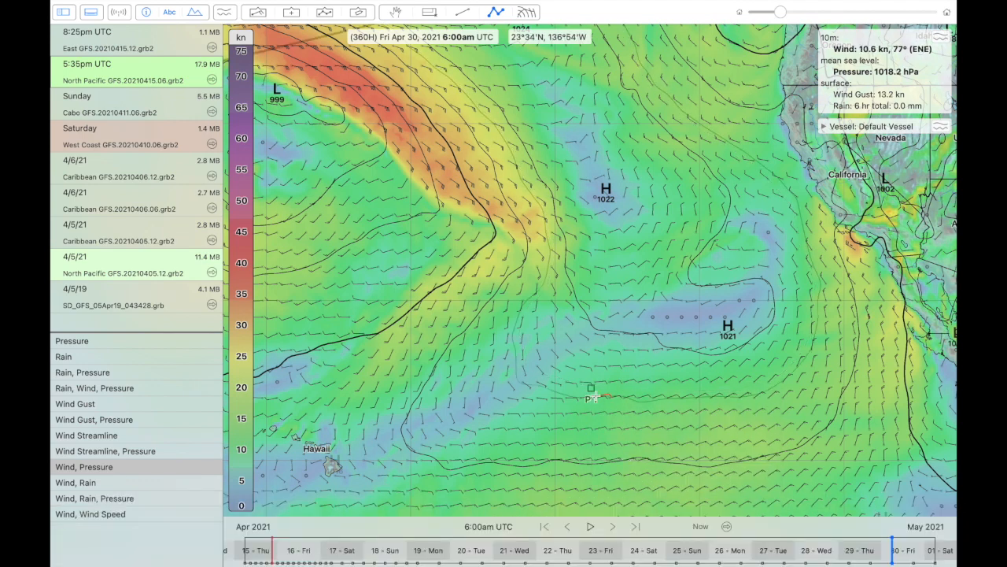
mouse_move(596, 397)
mouse_down()
mouse_move(614, 359)
mouse_move(636, 360)
mouse_move(551, 359)
mouse_move(591, 357)
mouse_up()
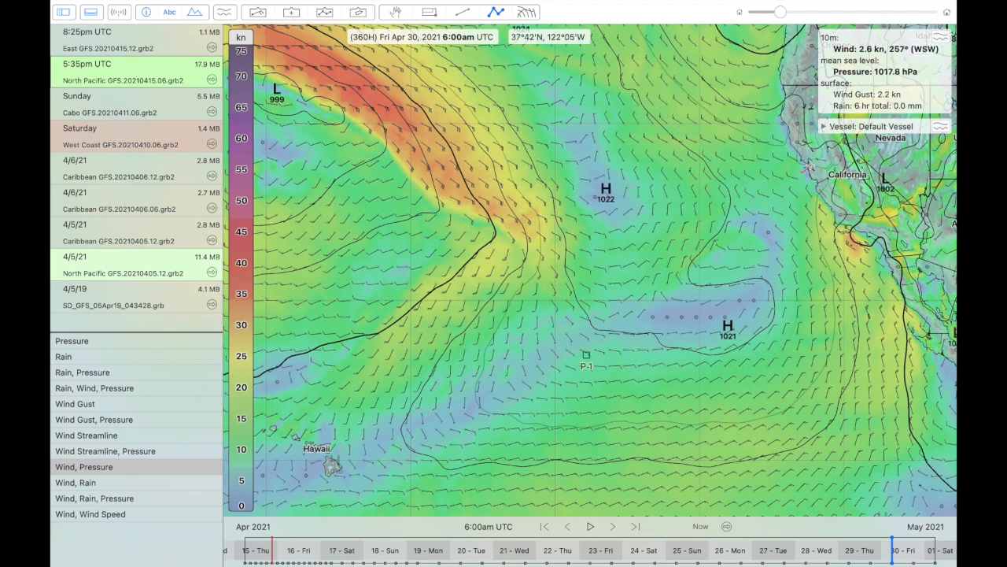
- Set the constraint point to be left on starboard and shift it slightly southeast to about 26°28'N, 137°30'W
right_click(587, 359)
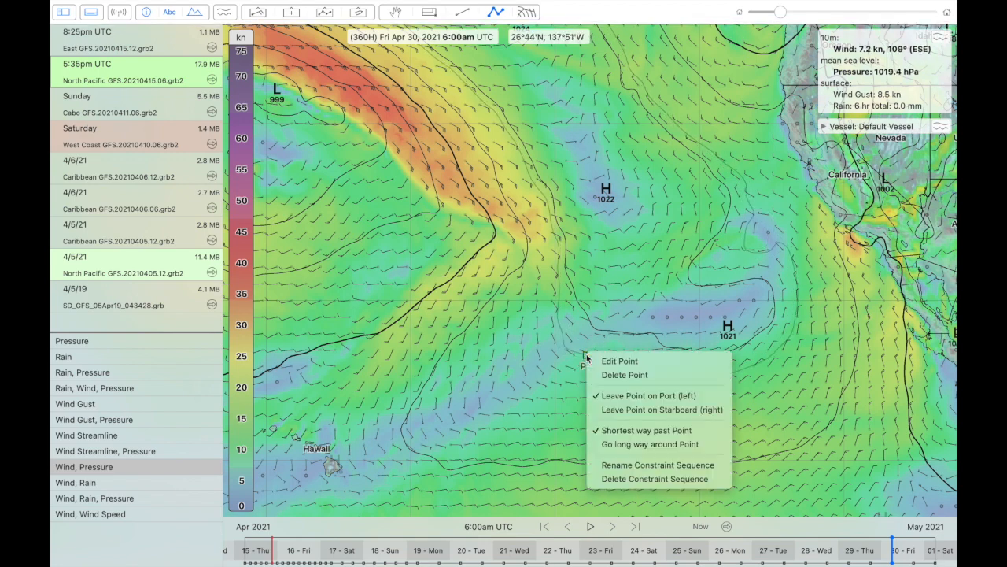
click(615, 409)
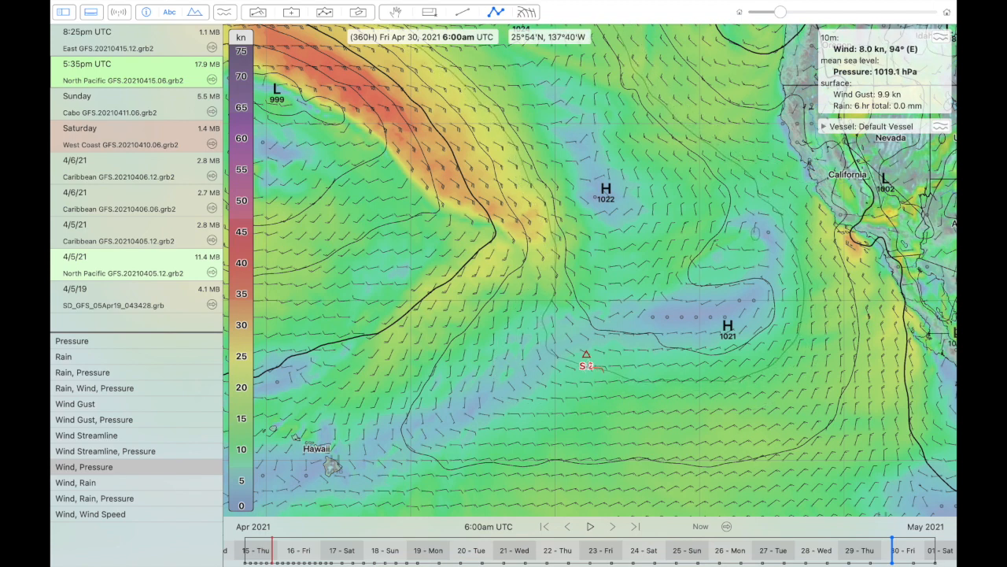
drag(586, 357, 593, 360)
- Rename the constraint sequence as NP
right_click(592, 360)
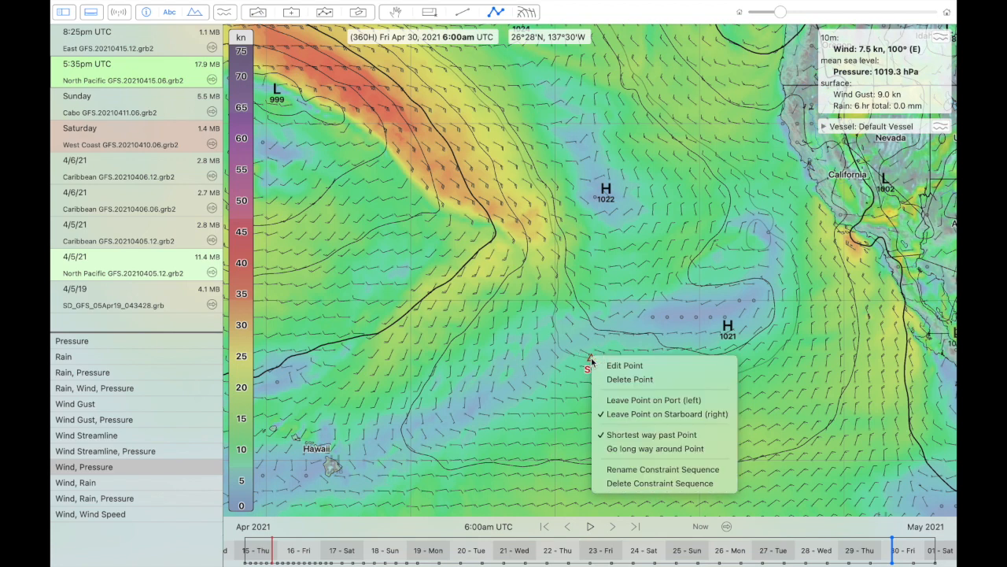
click(609, 469)
text(NP)
key(Return)
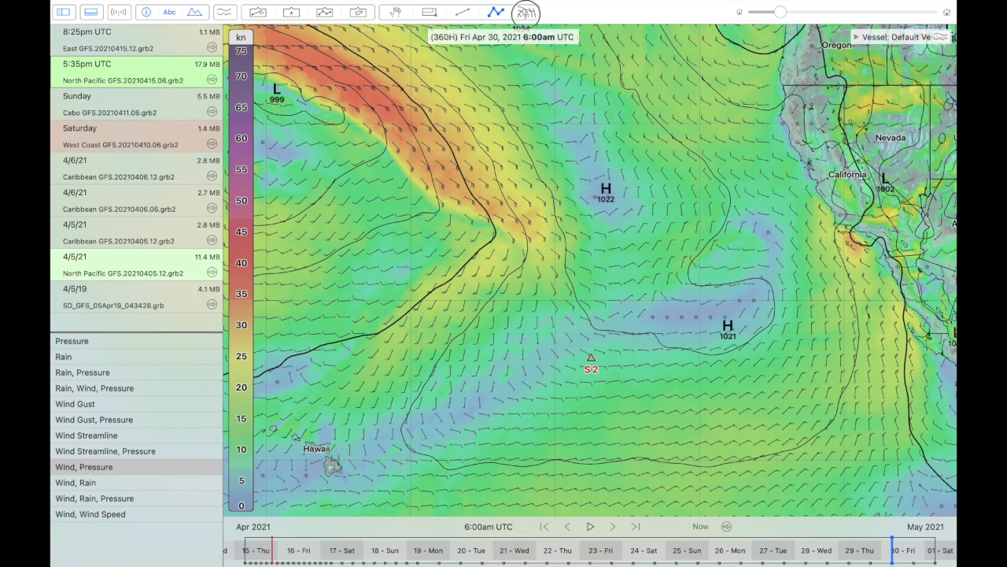
- Assign the NP constraint sequence in the Default Vessel settings and solve the weather route again
click(526, 12)
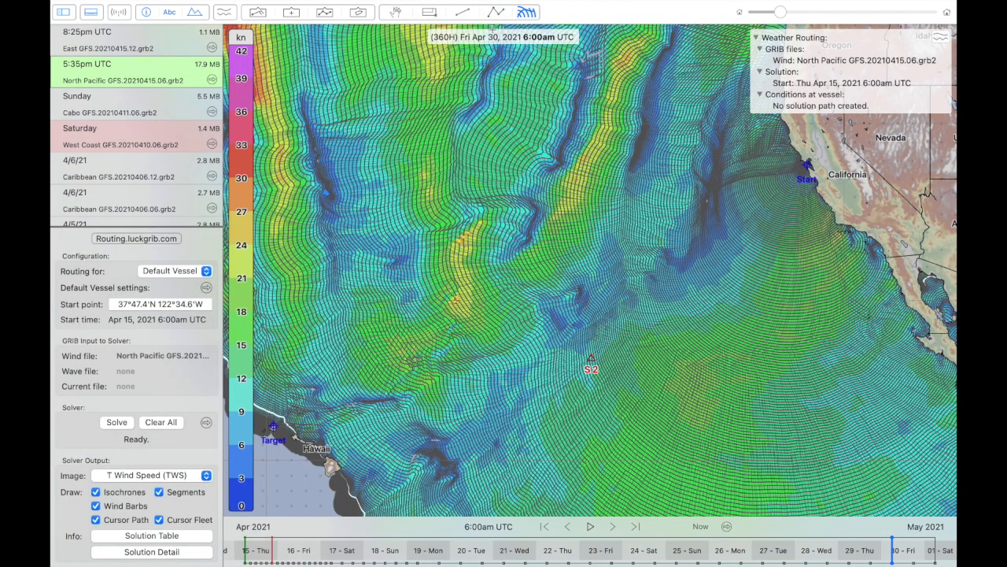
click(206, 288)
scroll(344, 393, down, 4)
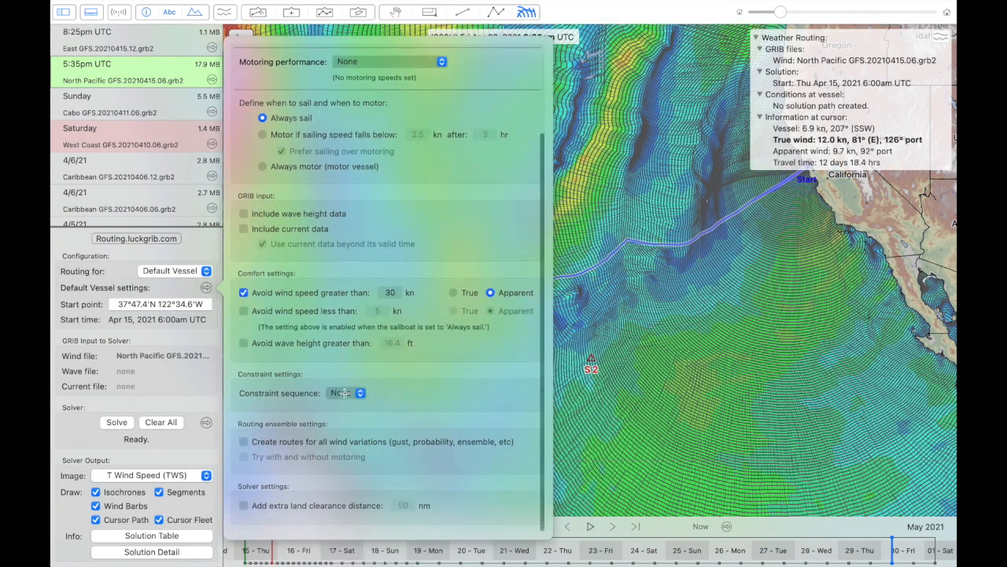
click(344, 393)
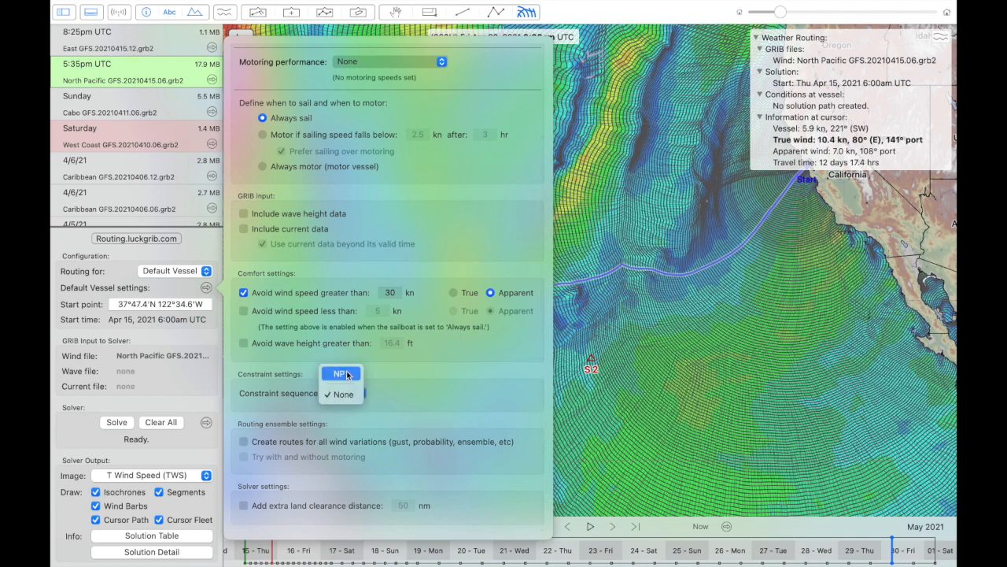
click(347, 374)
click(613, 405)
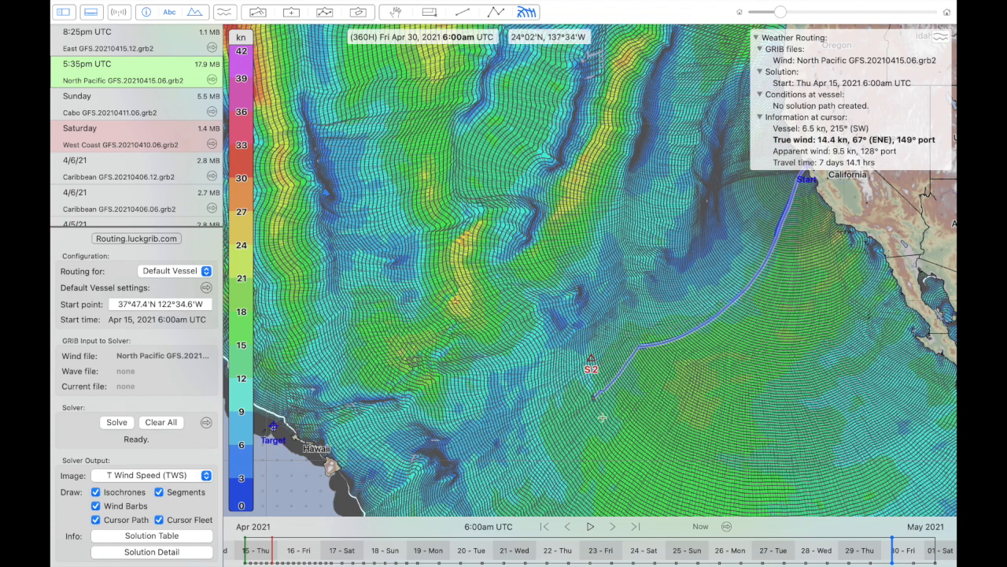
click(116, 423)
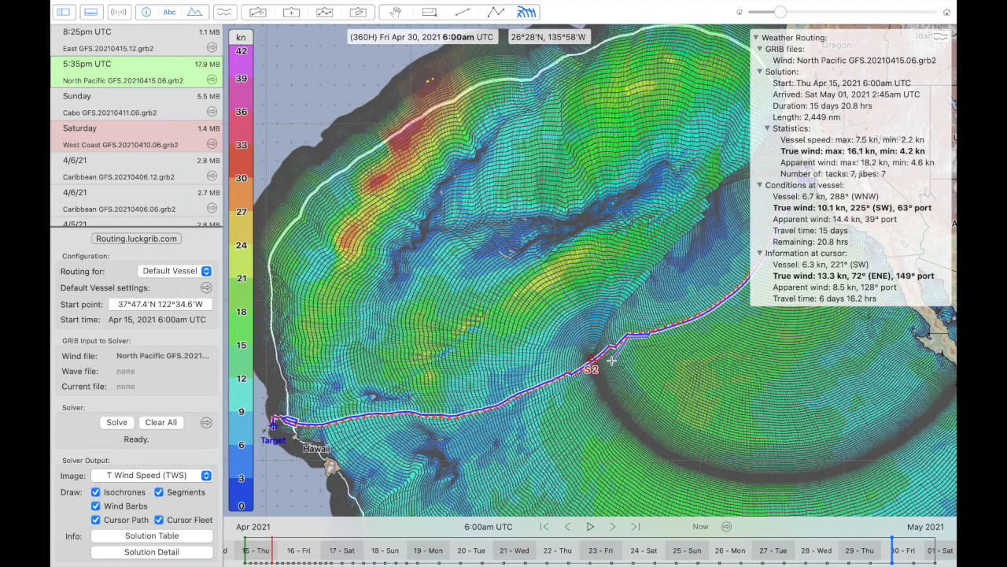
- Examine the constrained route from San Francisco to Hawaii, including its passage past the mid-ocean constraint point
scroll(594, 366, down, 5)
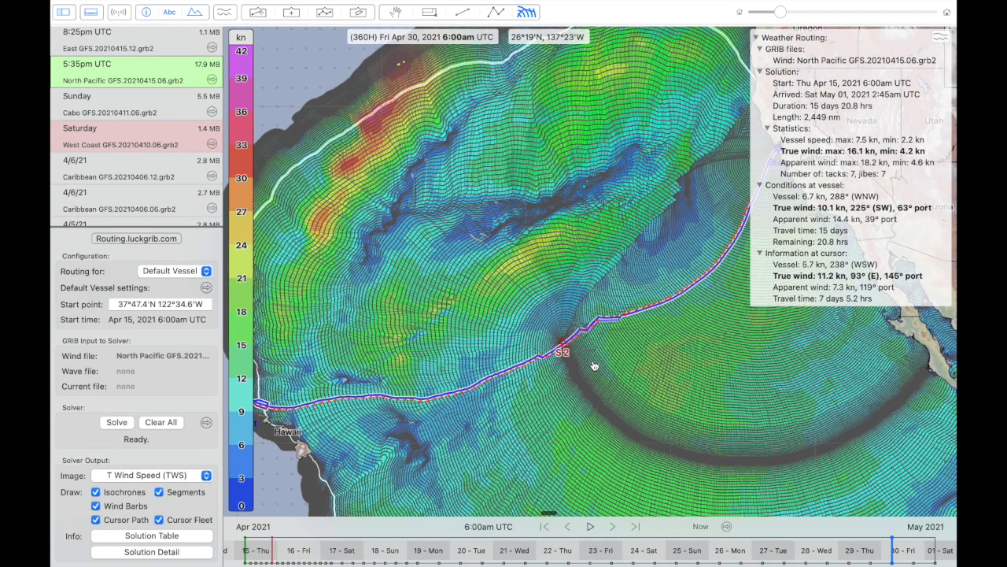
scroll(594, 366, down, 2)
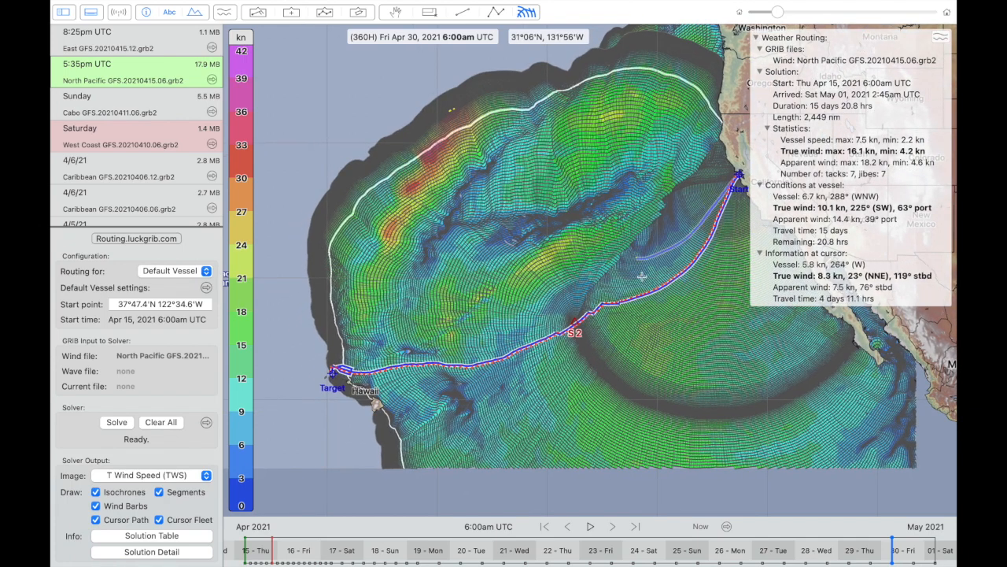
click(727, 201)
right_click(726, 202)
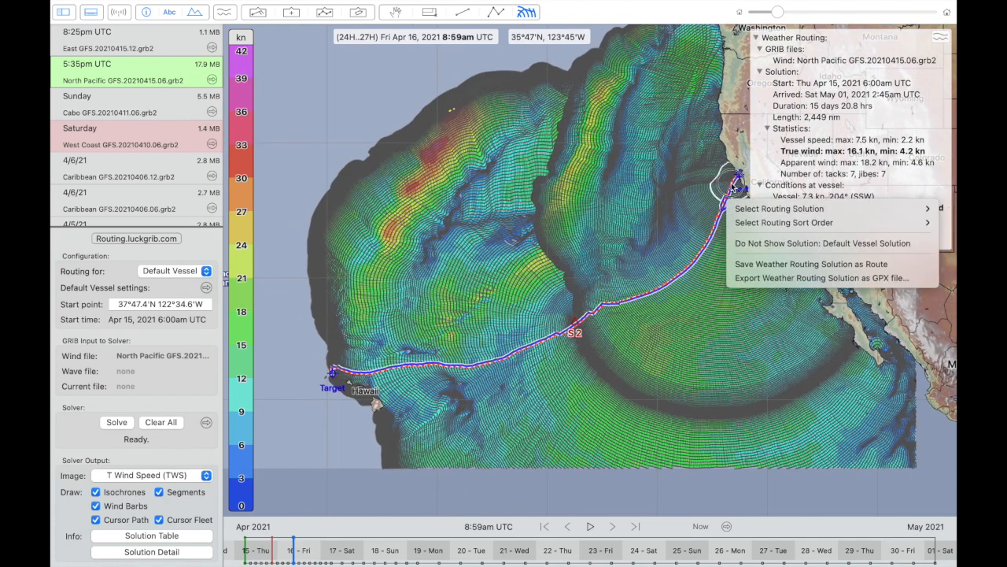
click(704, 215)
scroll(727, 215, up, 2)
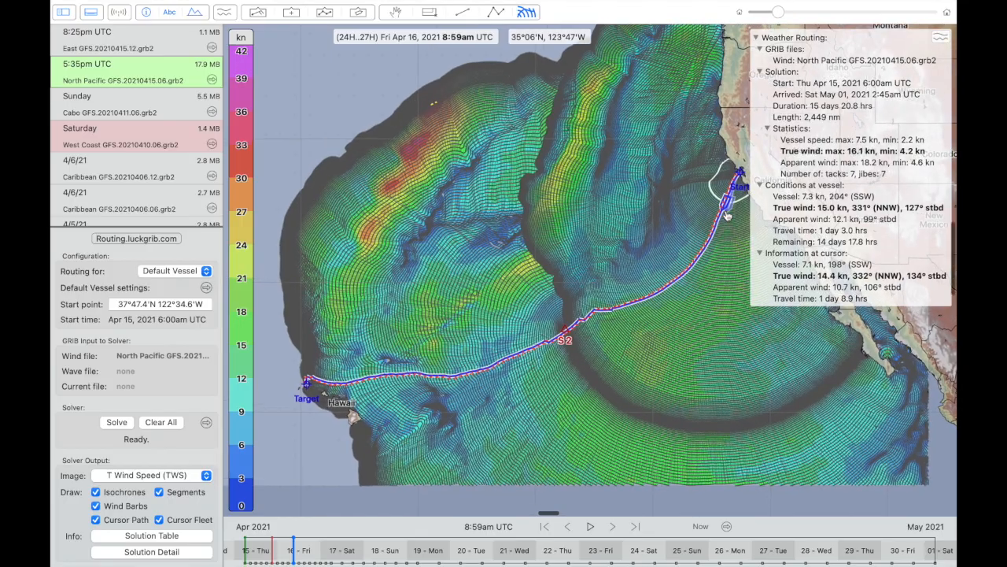
scroll(599, 317, up, 4)
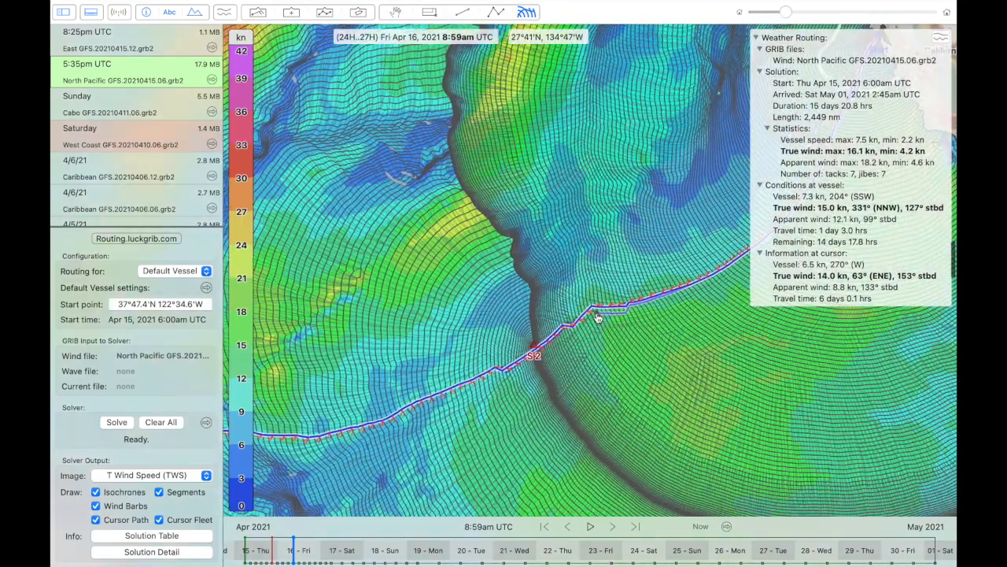
scroll(599, 317, left, 3)
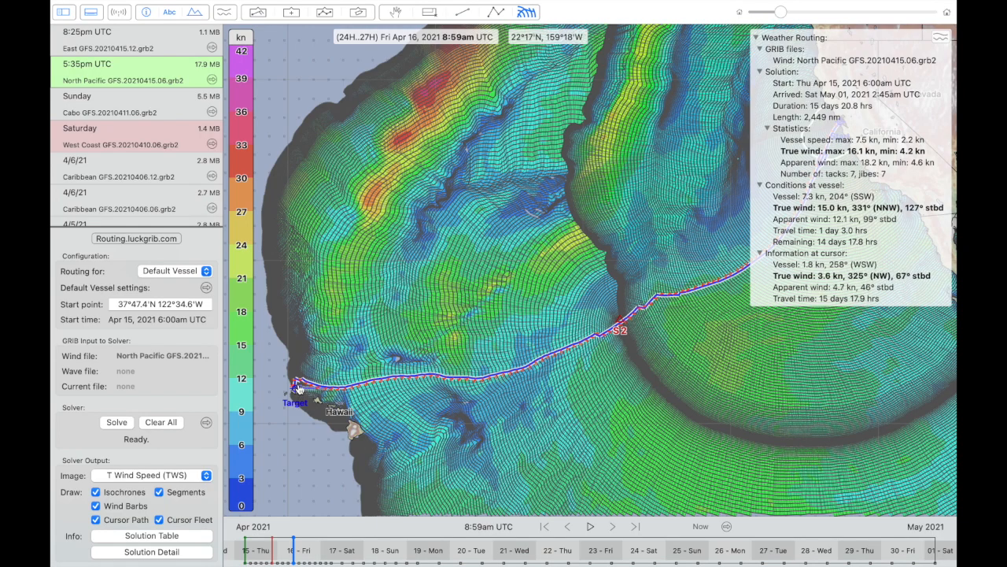
- Inspect the route's final approach to Hanalei Bay, setting the solution time to May 1, 2021 2:23am UTC
scroll(298, 388, up, 5)
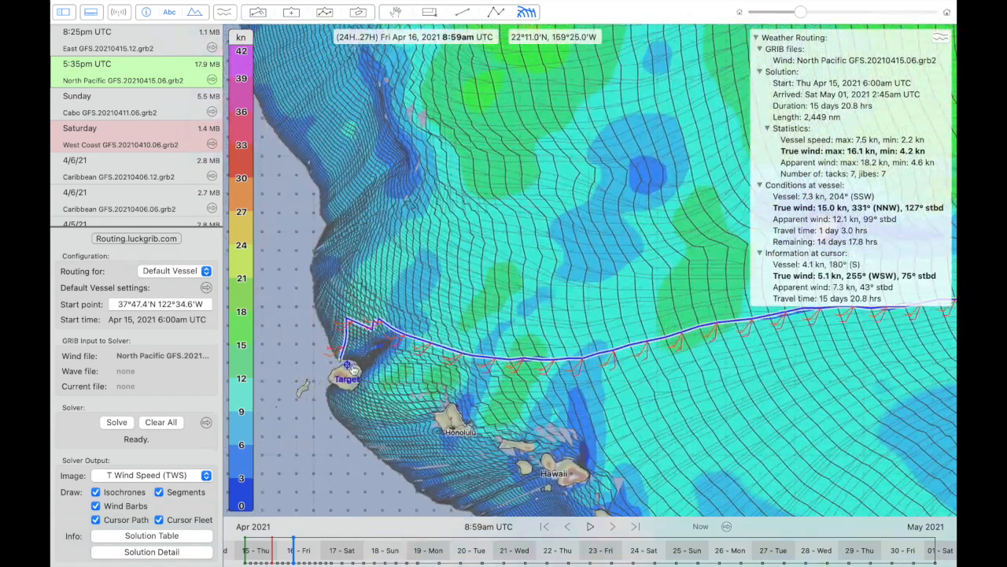
scroll(352, 369, up, 5)
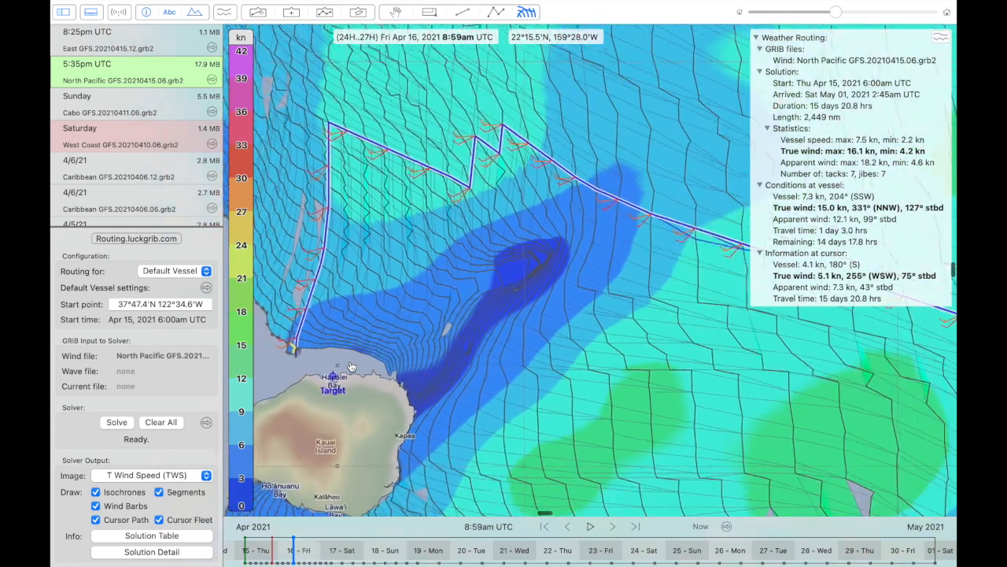
scroll(330, 367, up, 3)
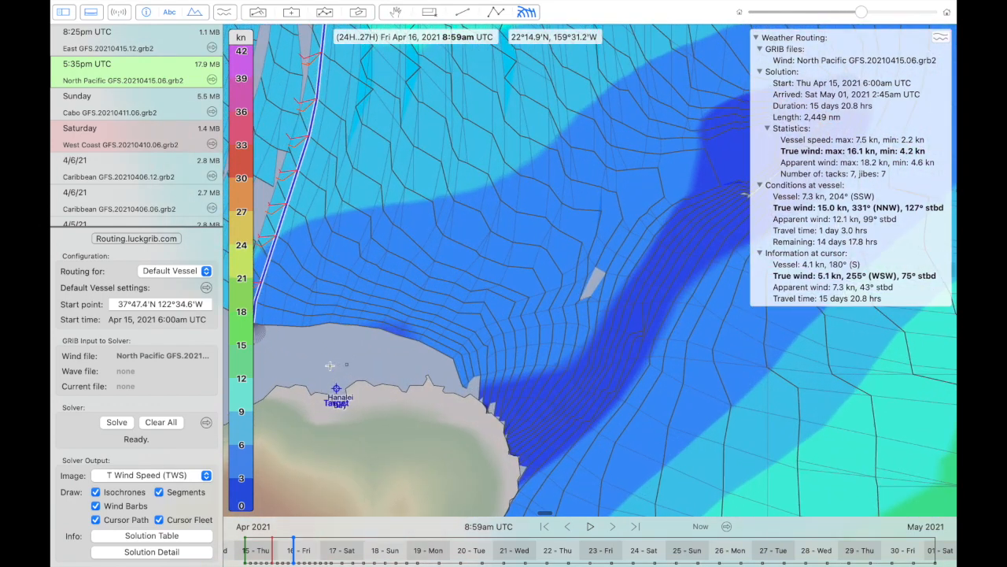
scroll(330, 365, left, 5)
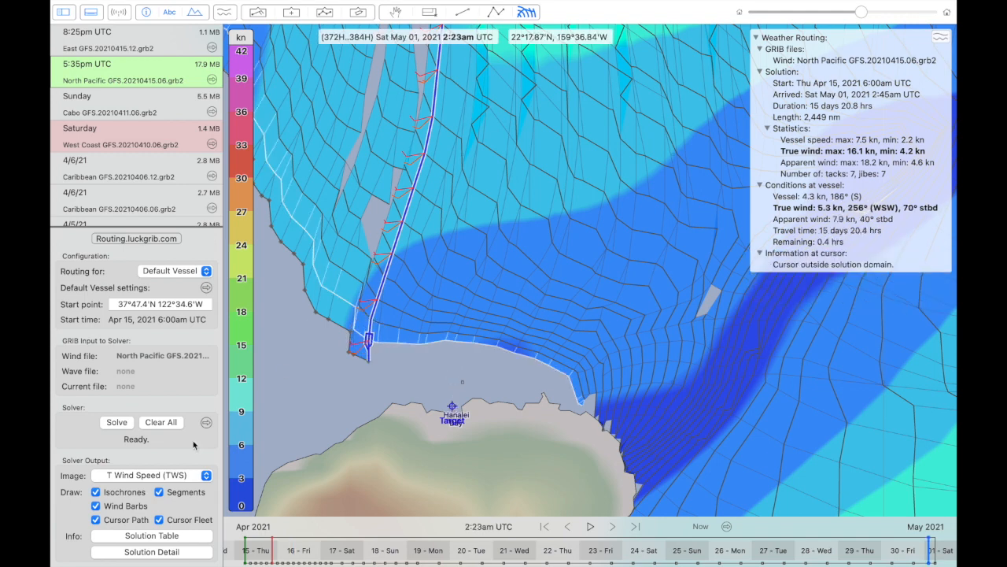
- Set the solver output image to GRIB File and follow the route from Kauai back to the mid-ocean constraint point
click(165, 479)
click(165, 498)
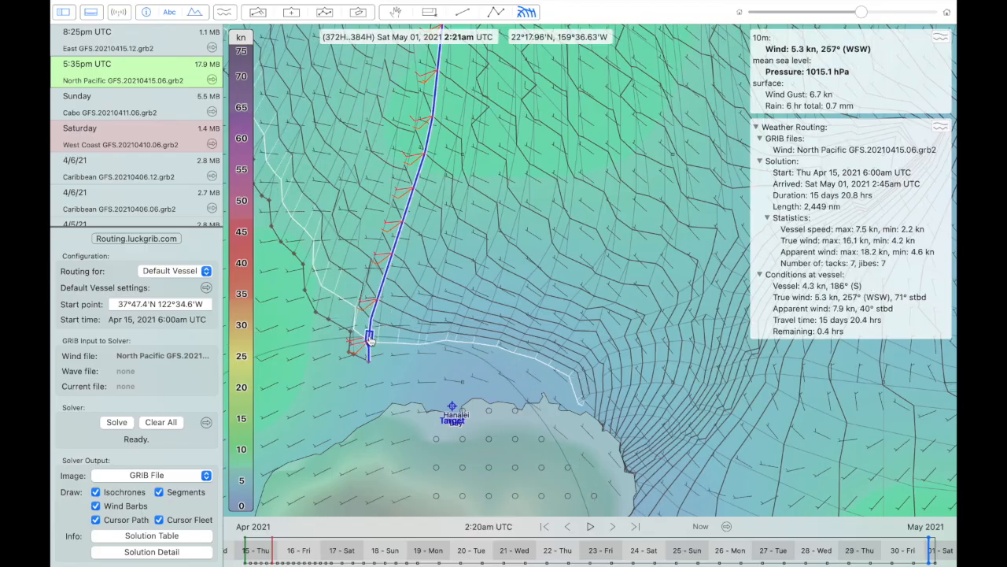
scroll(369, 340, down, 2)
scroll(370, 340, down, 5)
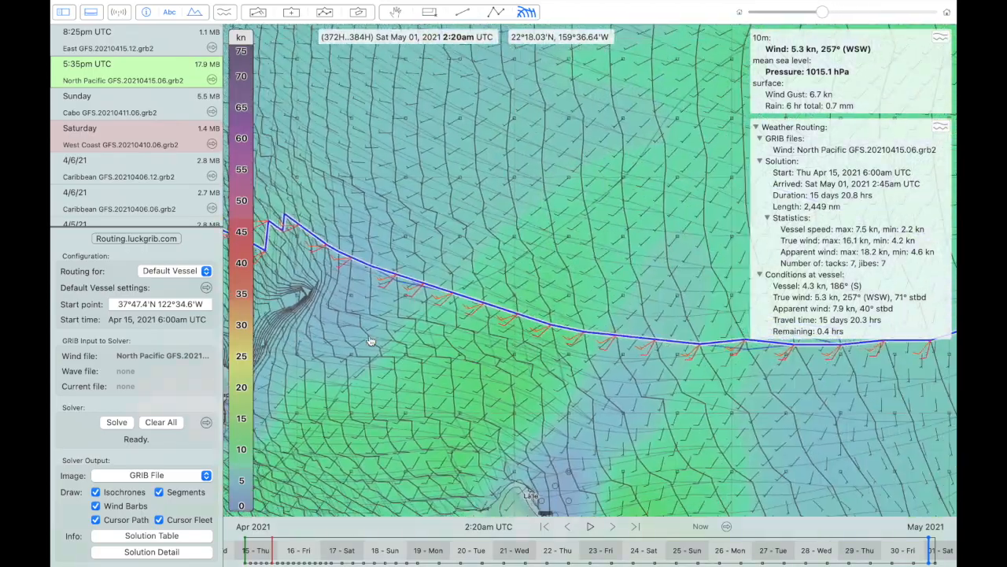
scroll(370, 340, down, 5)
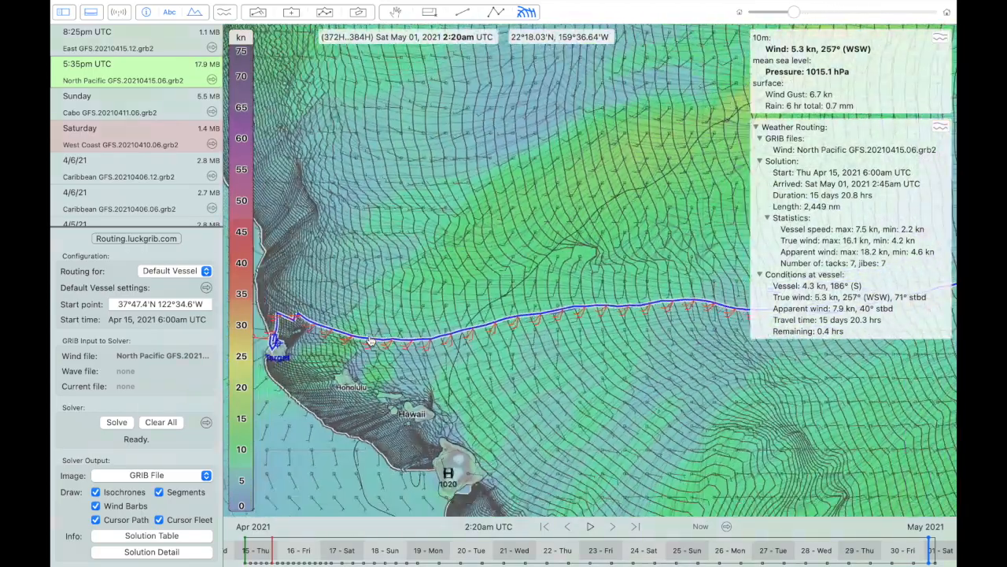
scroll(371, 340, right, 6)
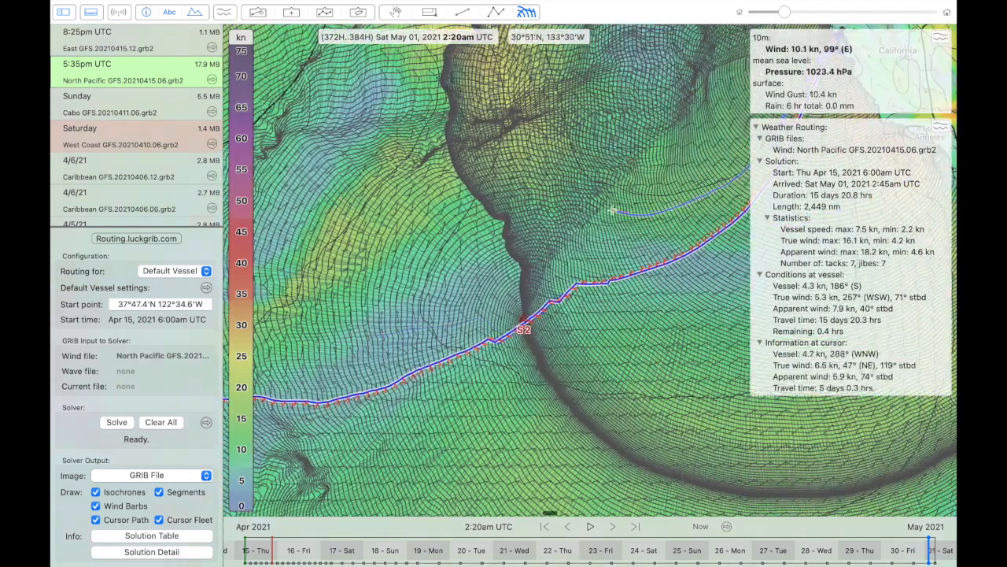
- Inspect the route's departure off San Francisco, moving the vessel along it to Apr 15, 2021 7:15am UTC
drag(670, 261, 727, 240)
scroll(728, 240, right, 5)
scroll(727, 240, right, 3)
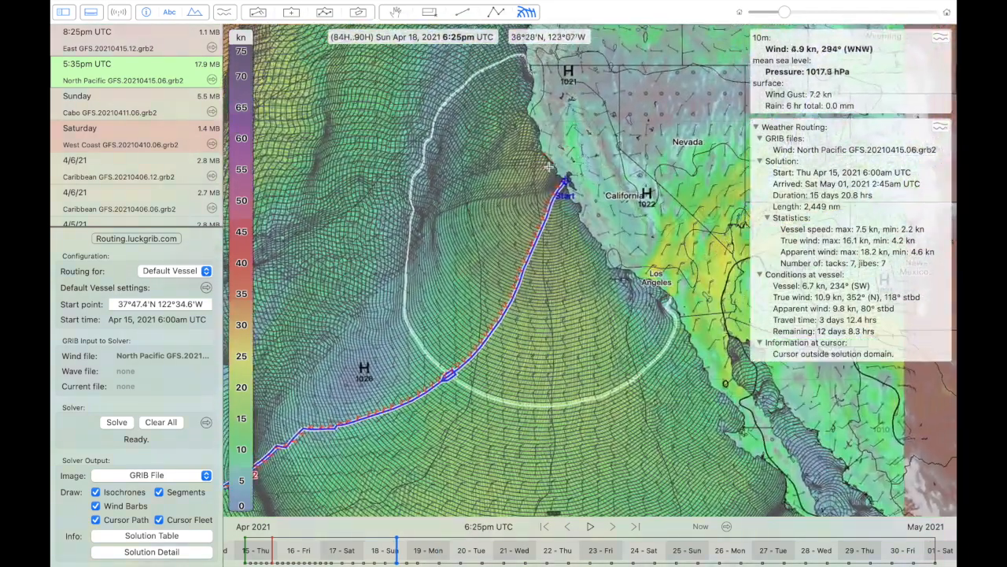
click(557, 194)
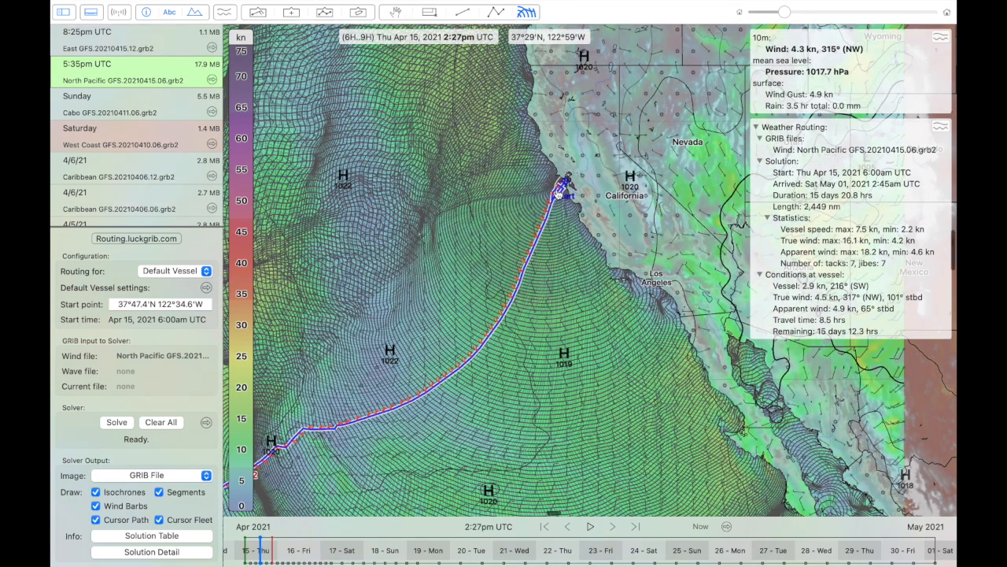
scroll(561, 187, up, 3)
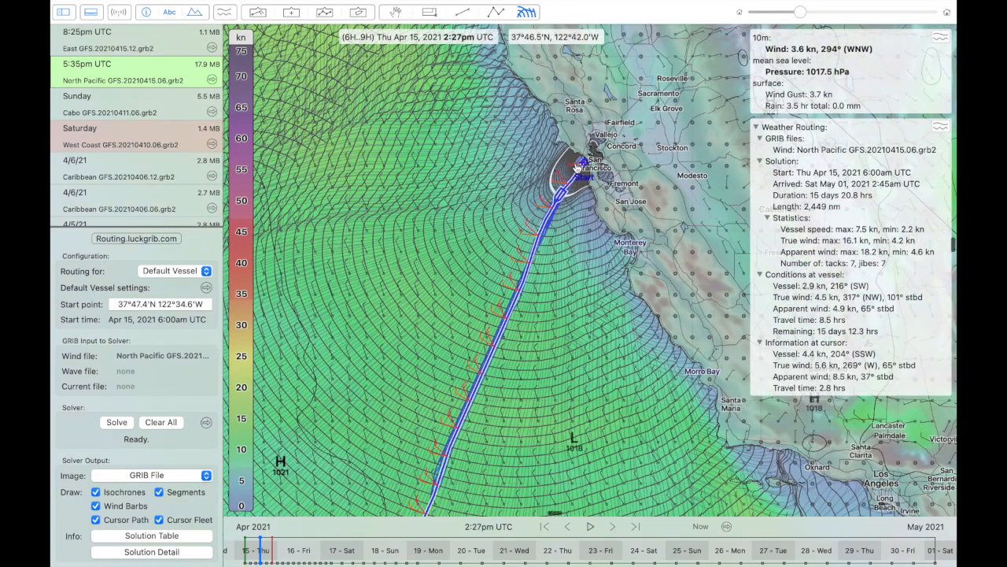
scroll(577, 167, up, 3)
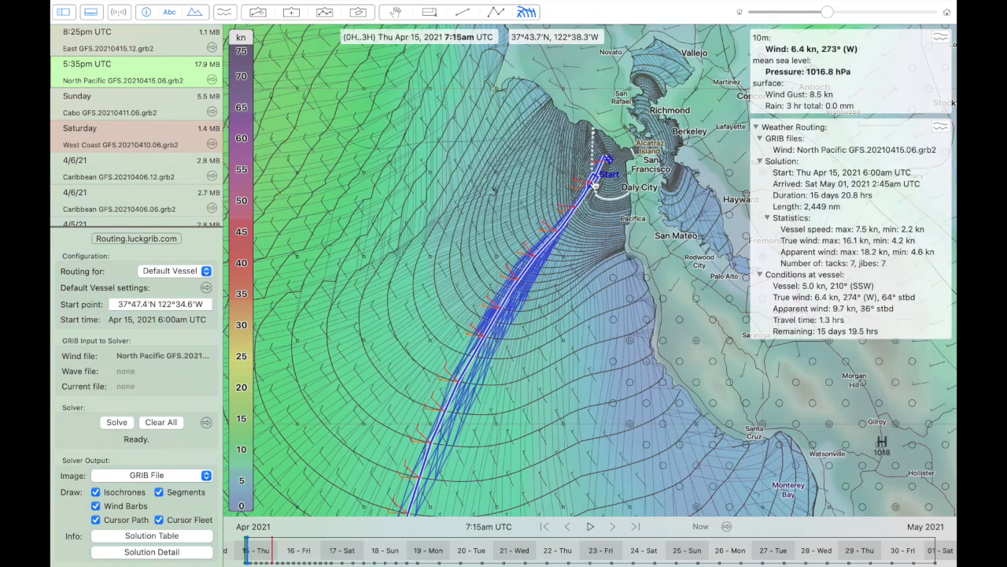
- Advance the vessel along the route to Apr 15, 2021 10:02pm UTC and examine the passage southwest of San Francisco
right_click(592, 184)
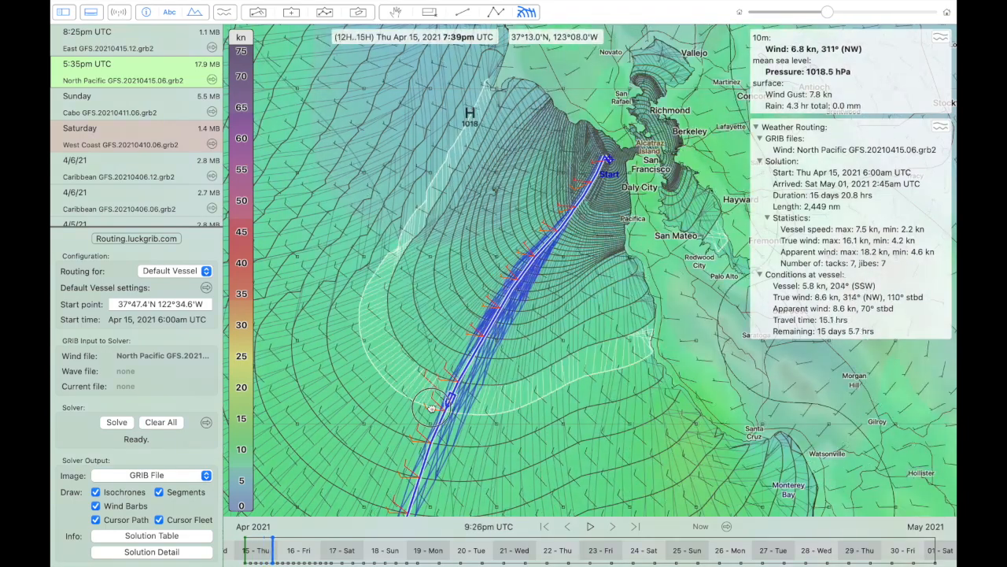
scroll(433, 403, down, 5)
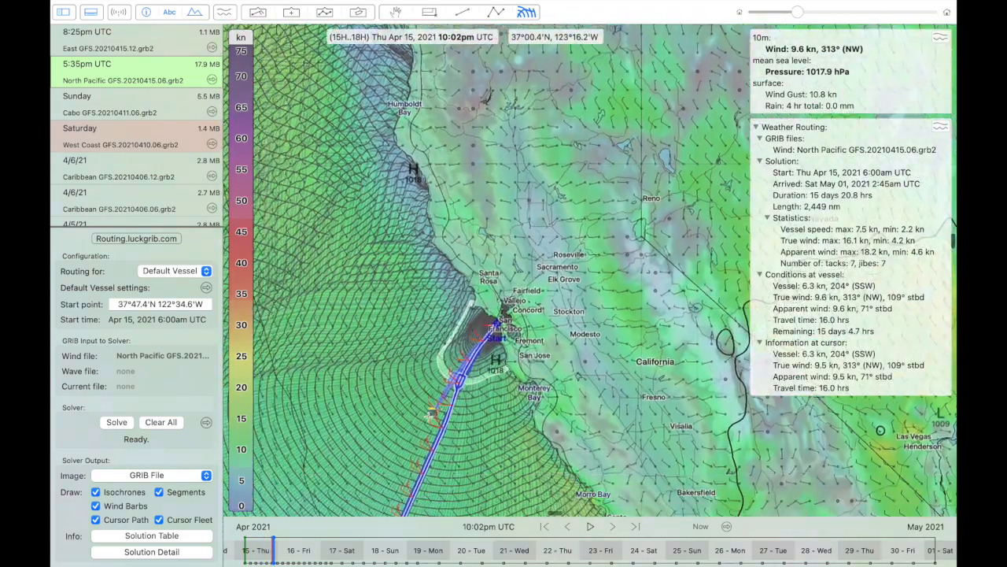
scroll(432, 414, up, 5)
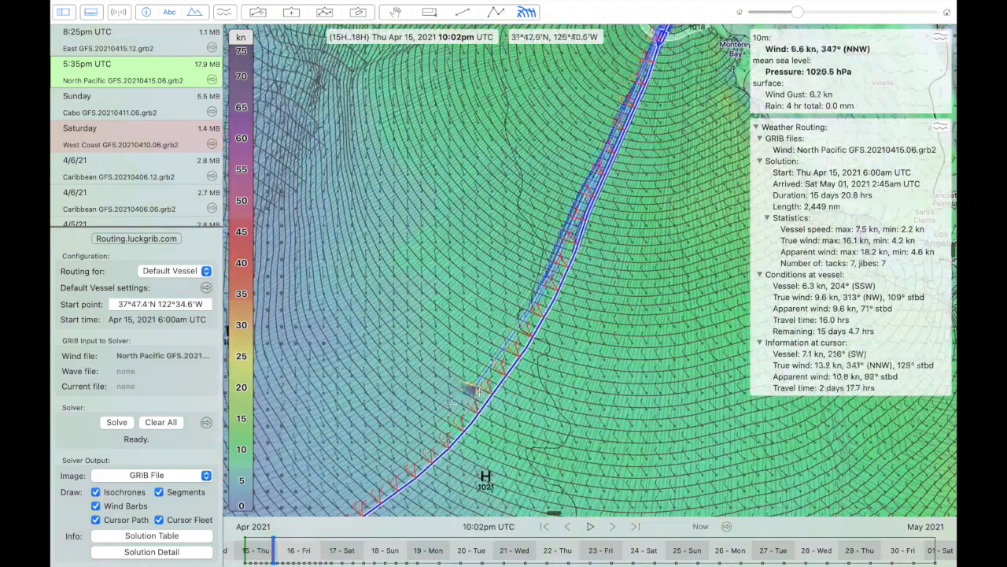
- Advance the vessel to Apr 17, 2021 6:05pm UTC and set the solver output image to T Wind Speed (TWS)
drag(497, 393, 549, 305)
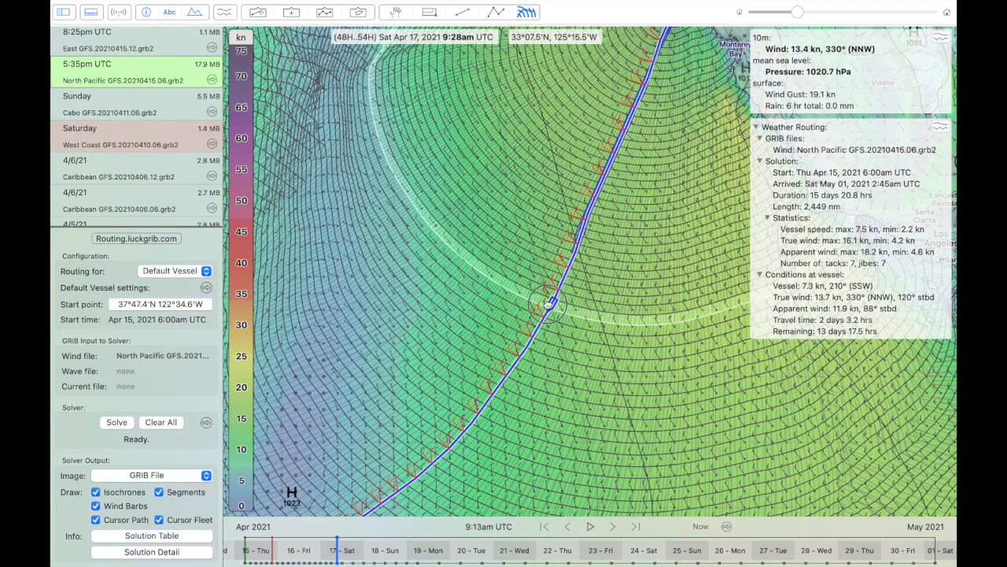
click(165, 472)
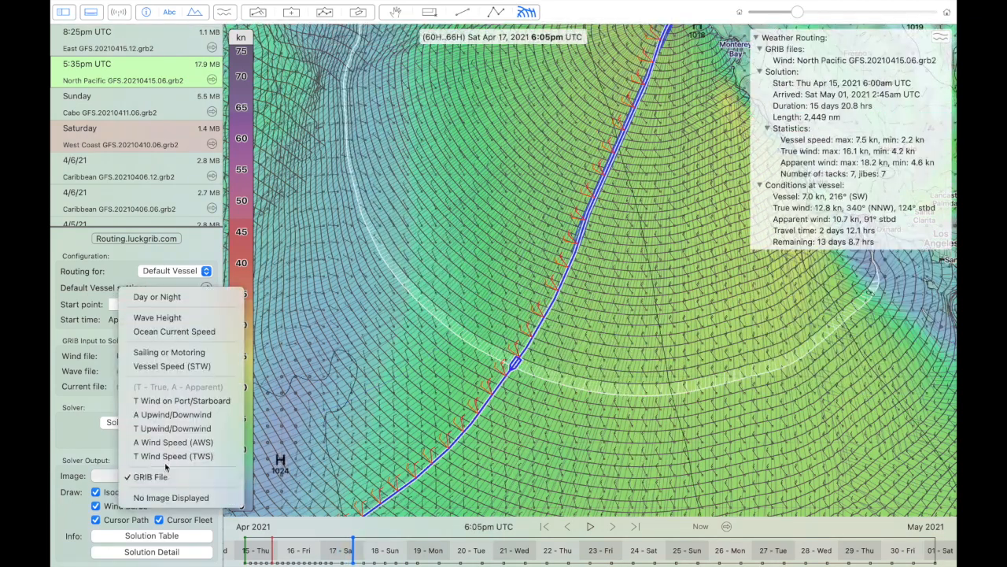
click(166, 456)
scroll(525, 317, down, 3)
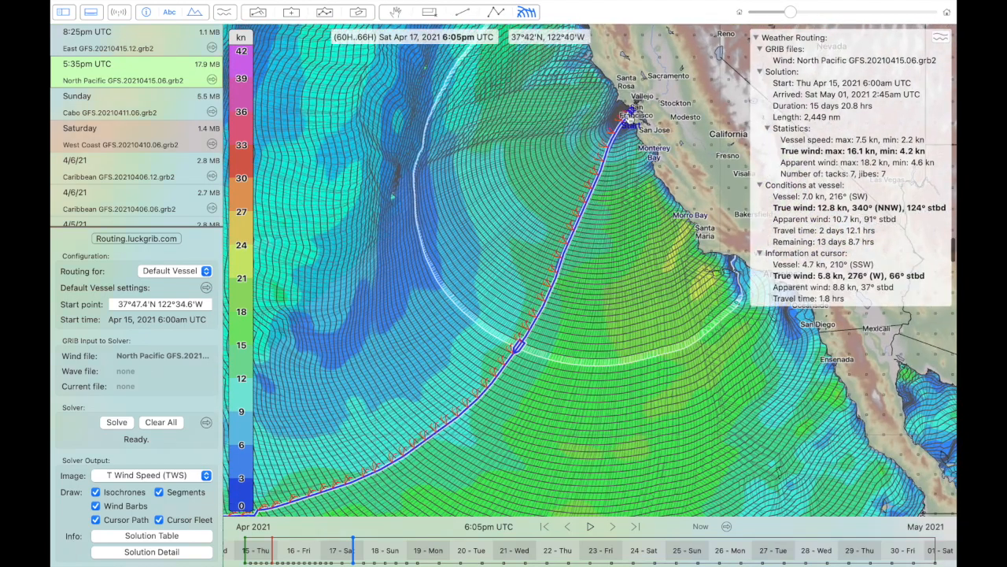
scroll(630, 118, up, 3)
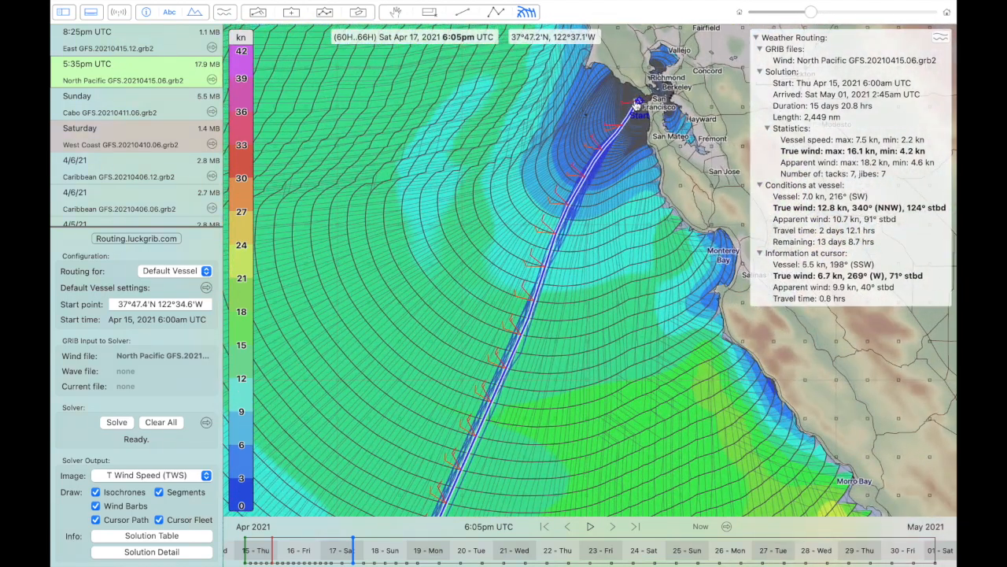
- Move the vessel along the departure leg to Apr 16, 2021 7:58am UTC and examine the true wind speed toward the mid-ocean constraint
click(558, 229)
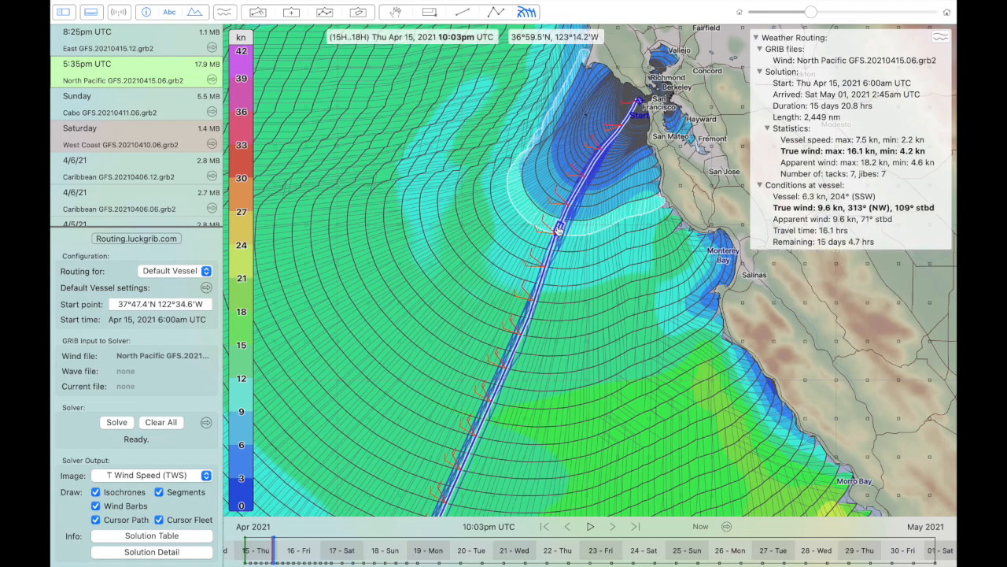
drag(558, 228, 476, 384)
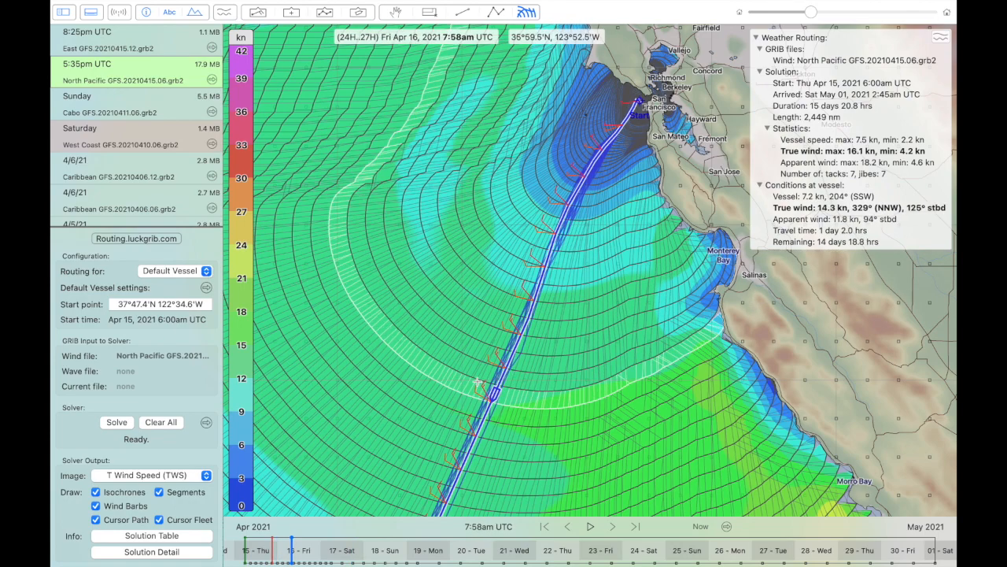
scroll(476, 384, down, 5)
scroll(476, 384, up, 10)
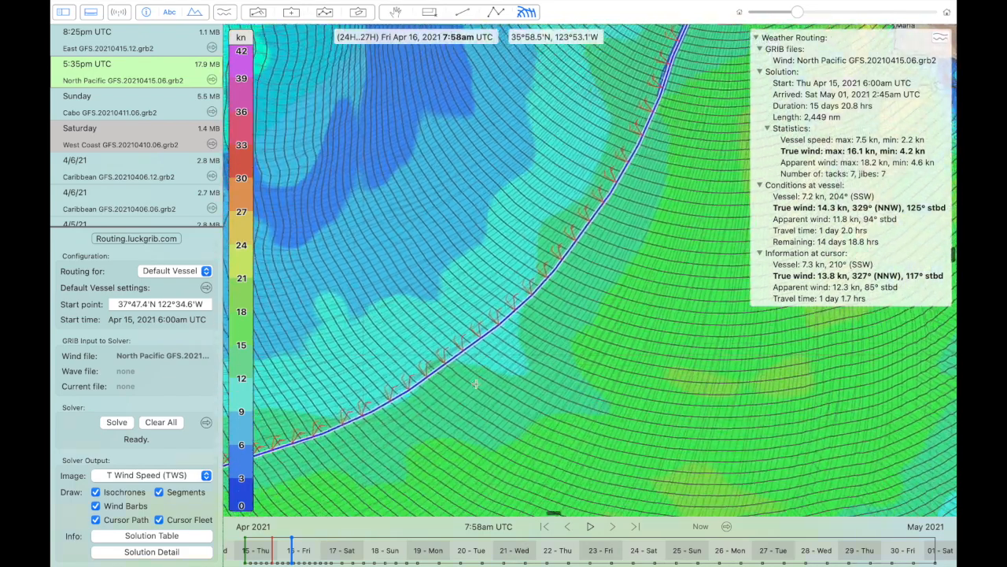
scroll(476, 384, down, 8)
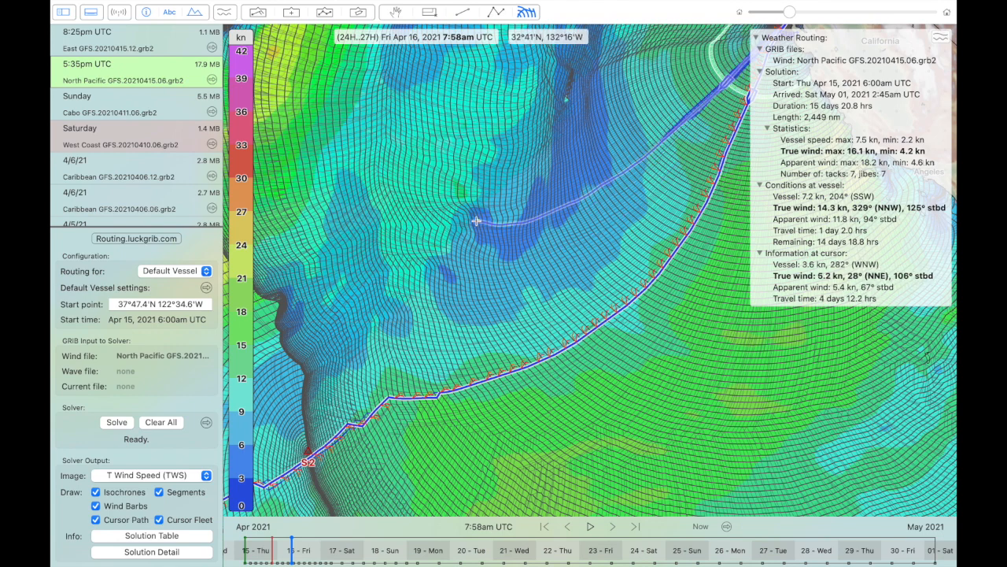
- Follow the vessel through the mid-ocean constraint point, advancing it to Apr 23, 2021 5:38am UTC to examine the isochrones there
scroll(404, 351, down, 5)
scroll(403, 350, left, 5)
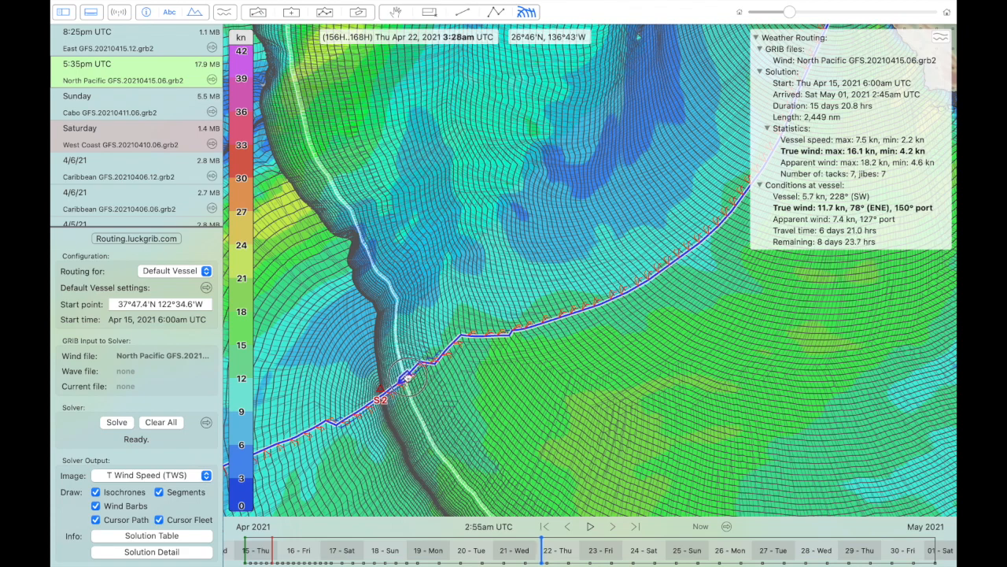
scroll(414, 370, down, 3)
scroll(410, 380, down, 2)
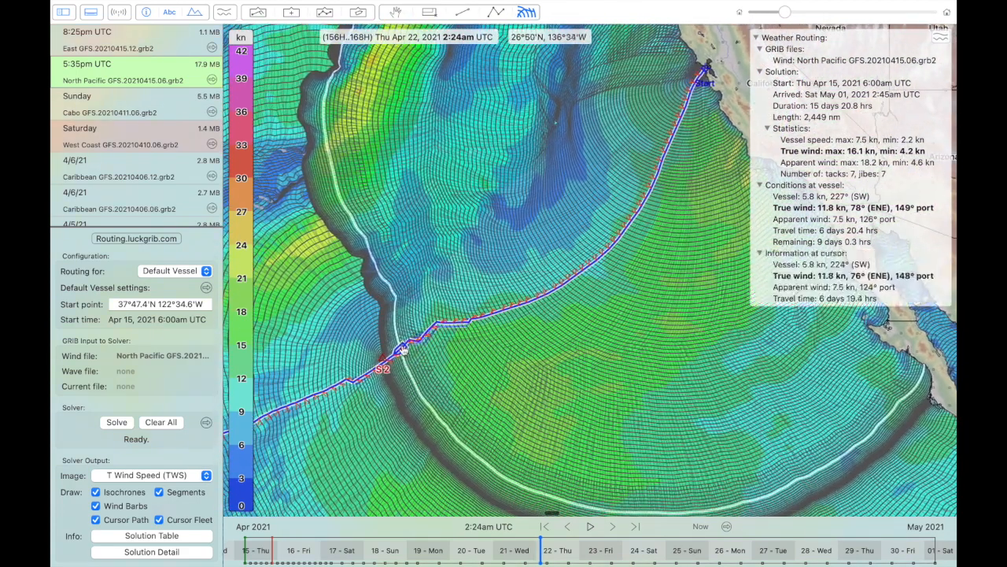
mouse_move(402, 350)
mouse_down()
mouse_move(458, 322)
mouse_move(382, 361)
mouse_up()
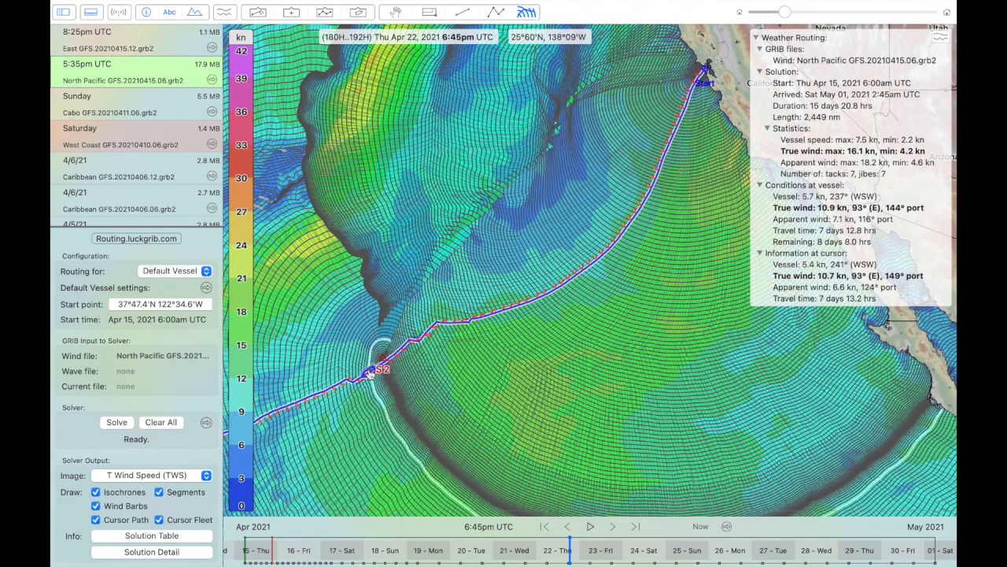
mouse_move(370, 375)
mouse_down()
mouse_move(417, 340)
mouse_move(348, 382)
mouse_up()
scroll(351, 387, down, 3)
scroll(351, 386, left, 3)
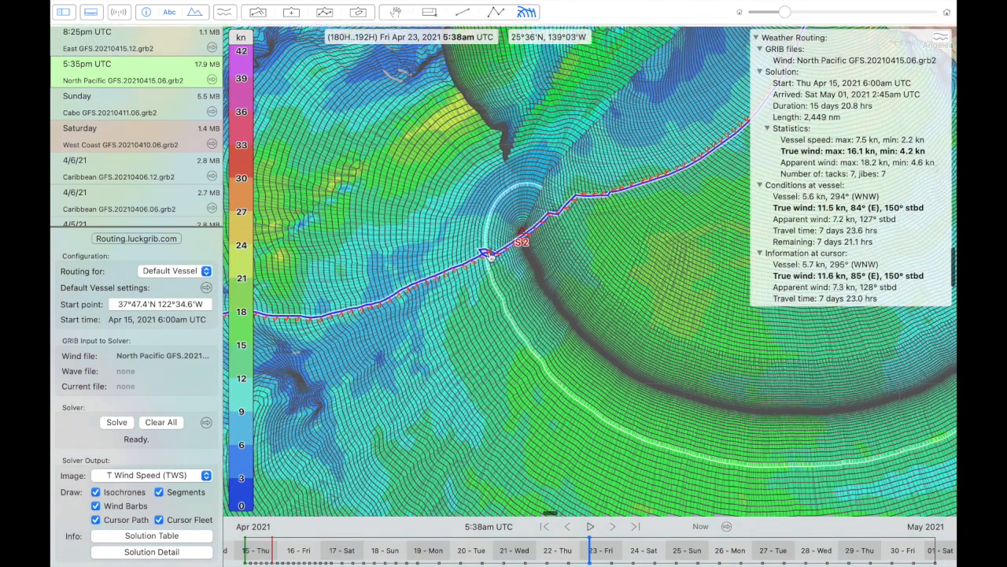
- Advance the vessel to Apr 30, 2021 10:28pm UTC near Hawaii, and review the wind along the route back to San Francisco
mouse_move(488, 256)
mouse_down()
mouse_move(368, 309)
mouse_move(268, 311)
mouse_move(272, 299)
mouse_move(271, 308)
mouse_up()
scroll(368, 309, left, 5)
scroll(368, 310, down, 1)
scroll(271, 308, up, 5)
scroll(271, 308, up, 5)
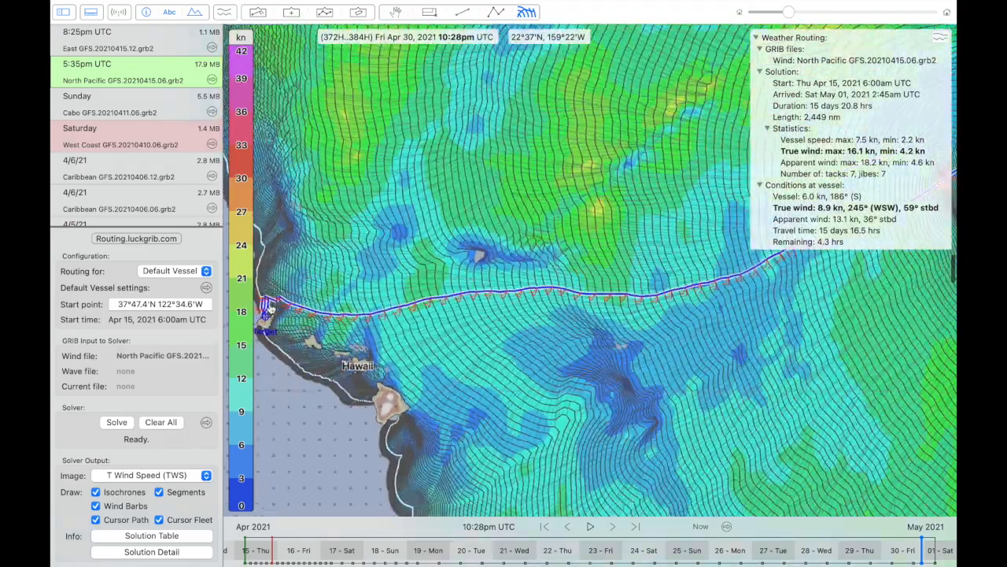
scroll(270, 308, down, 3)
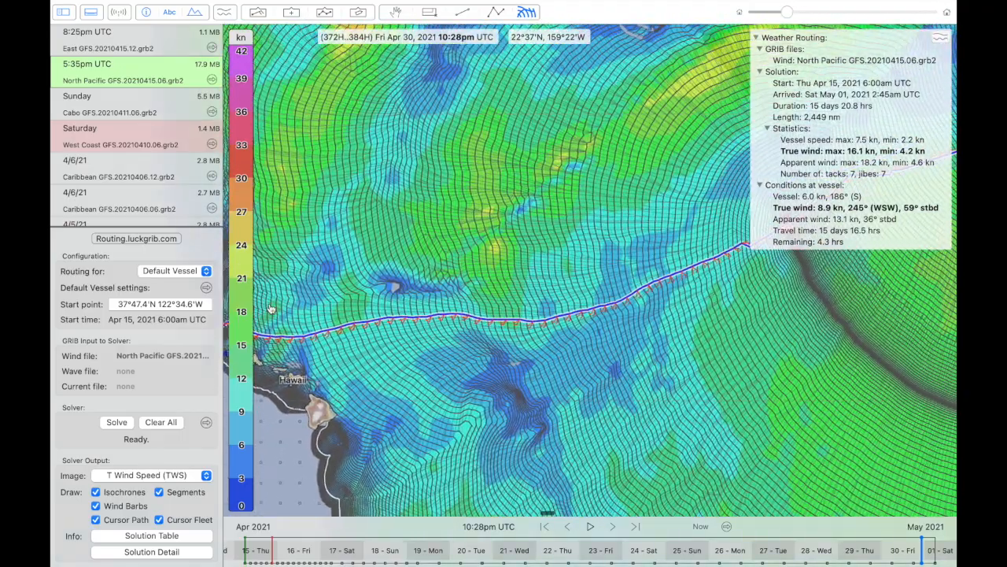
scroll(460, 290, right, 4)
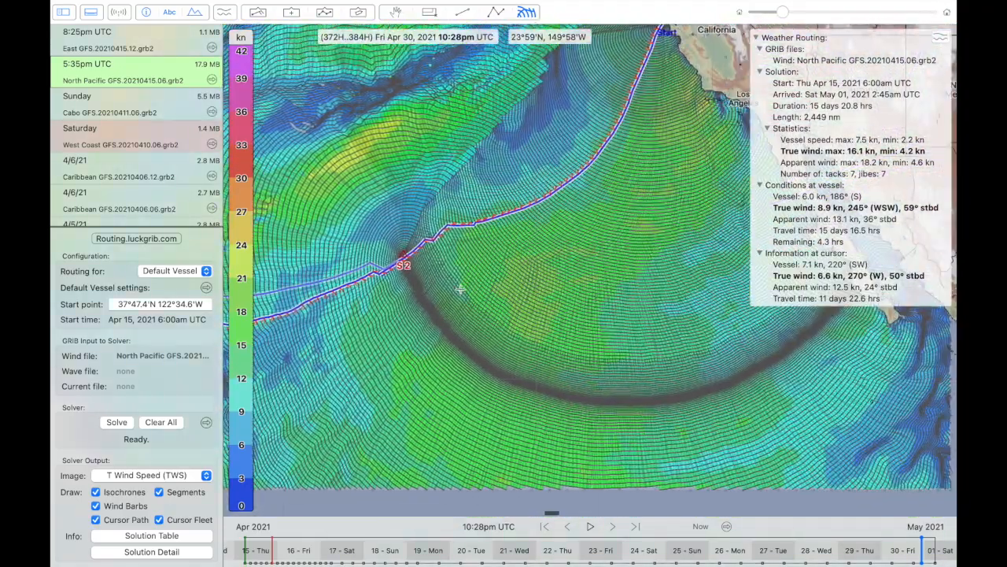
scroll(460, 290, up, 2)
scroll(461, 290, left, 4)
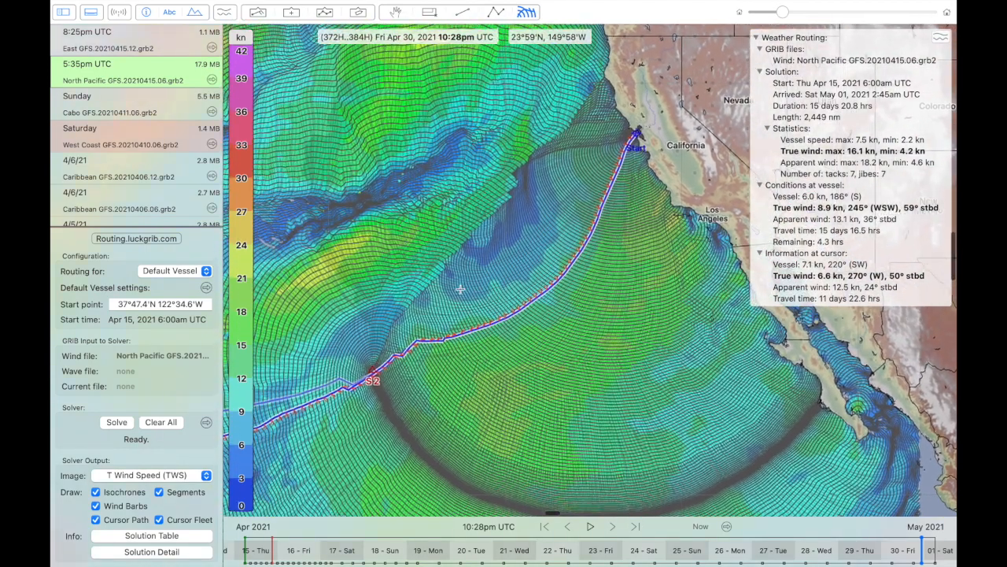
scroll(460, 289, down, 2)
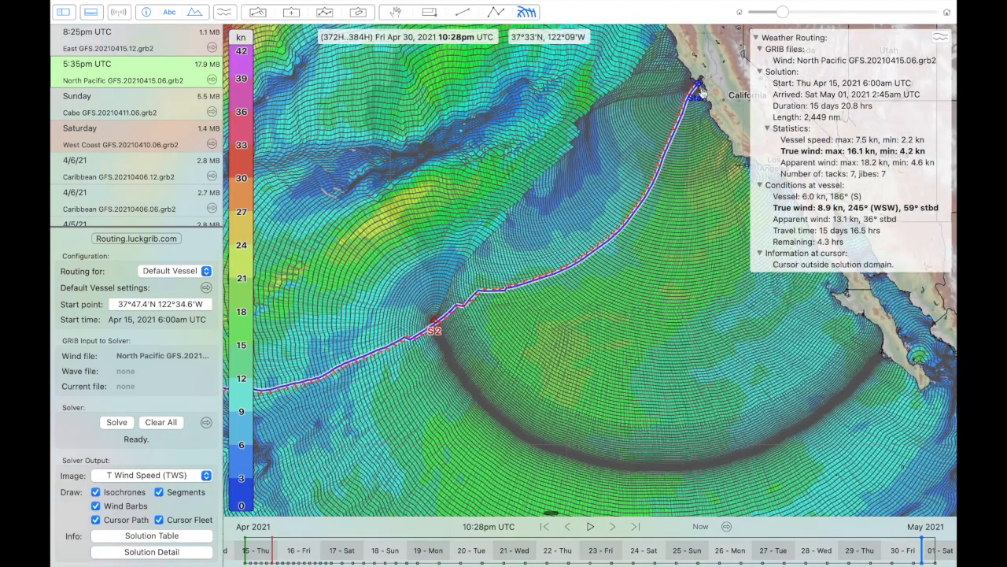
- In the Default Vessel settings, enable motoring if sailing speed falls below 2.5 kn after 3 hr
click(206, 288)
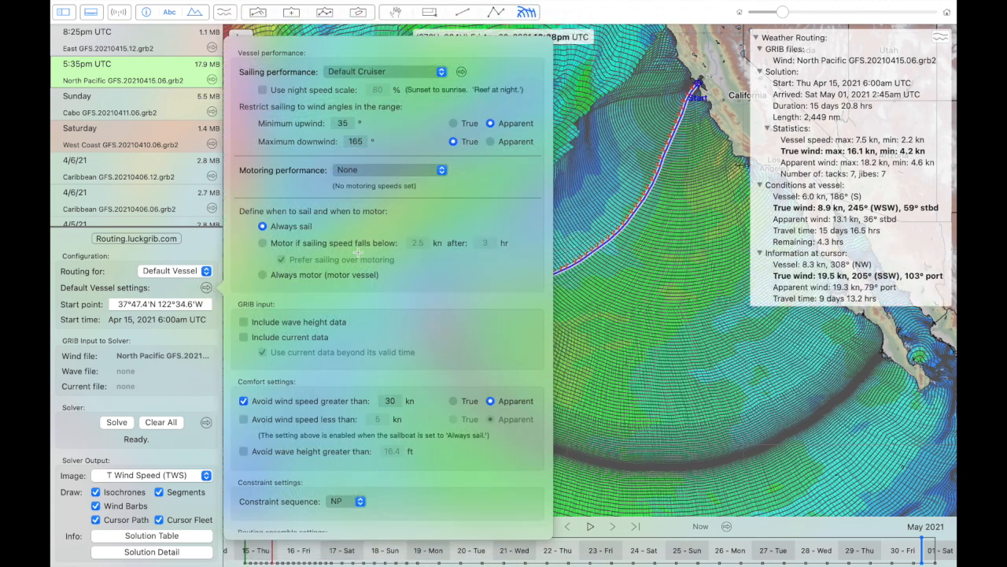
click(284, 243)
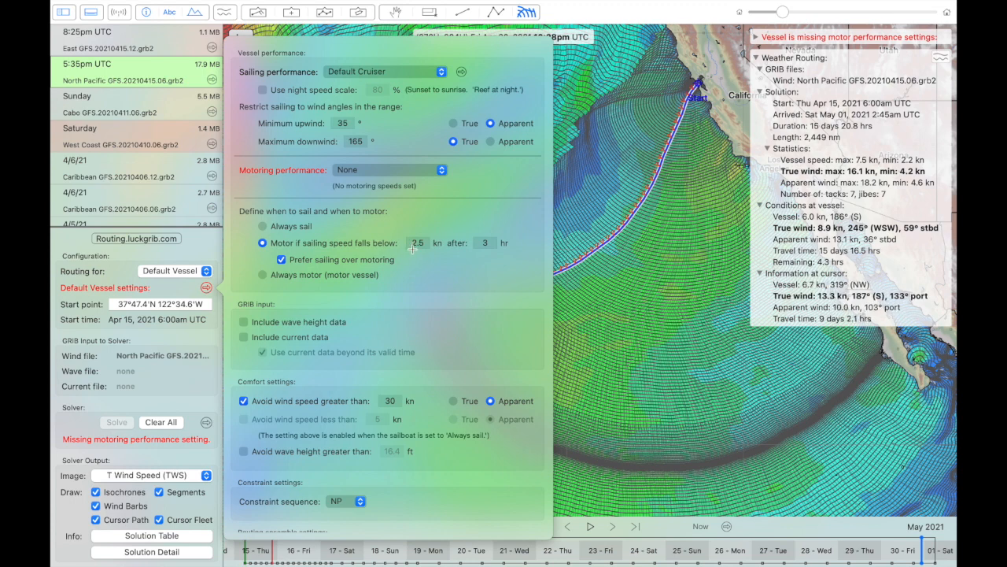
click(485, 243)
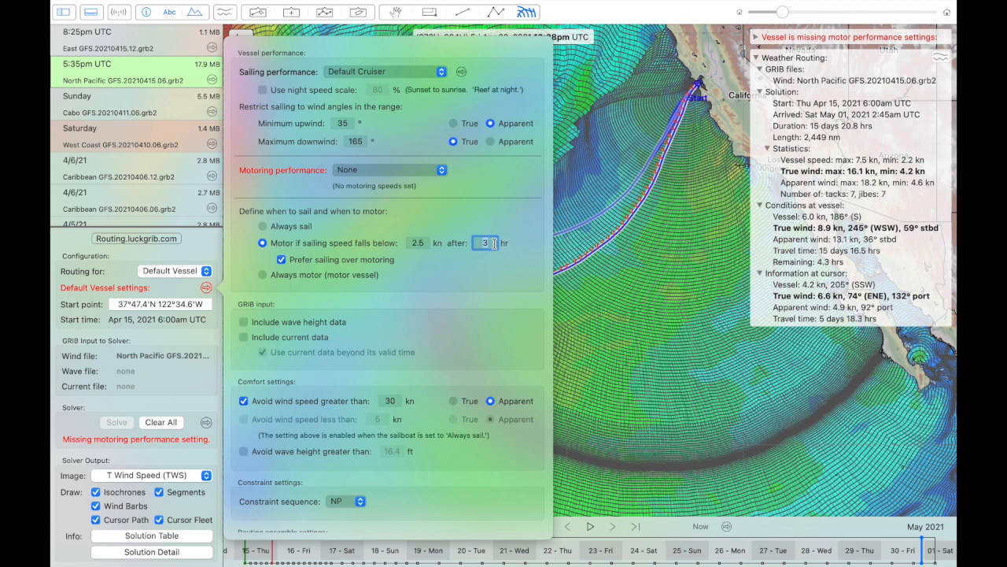
- Set the vessel's motoring performance to Default Motor and review its calm-wind speed settings
click(344, 173)
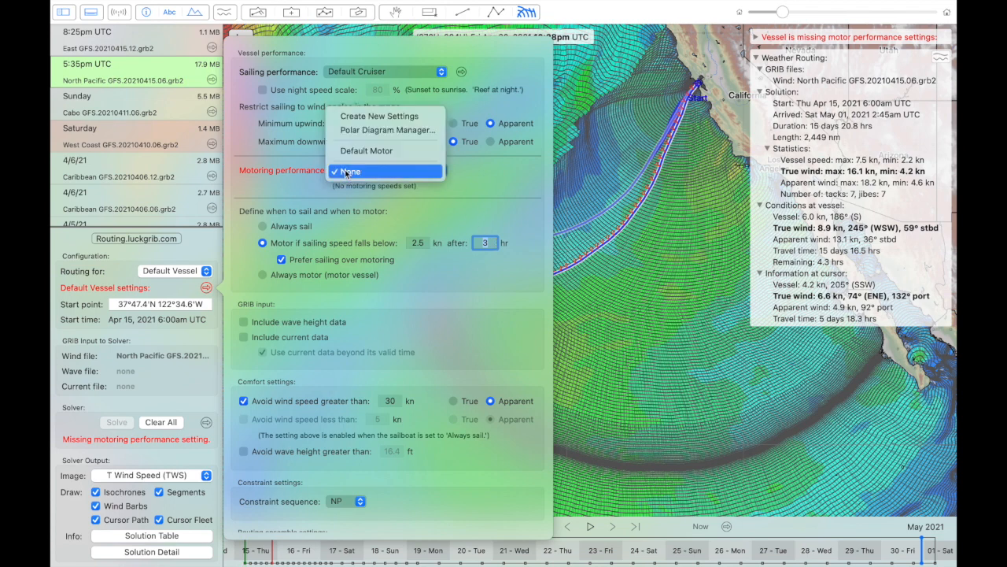
click(285, 182)
click(364, 174)
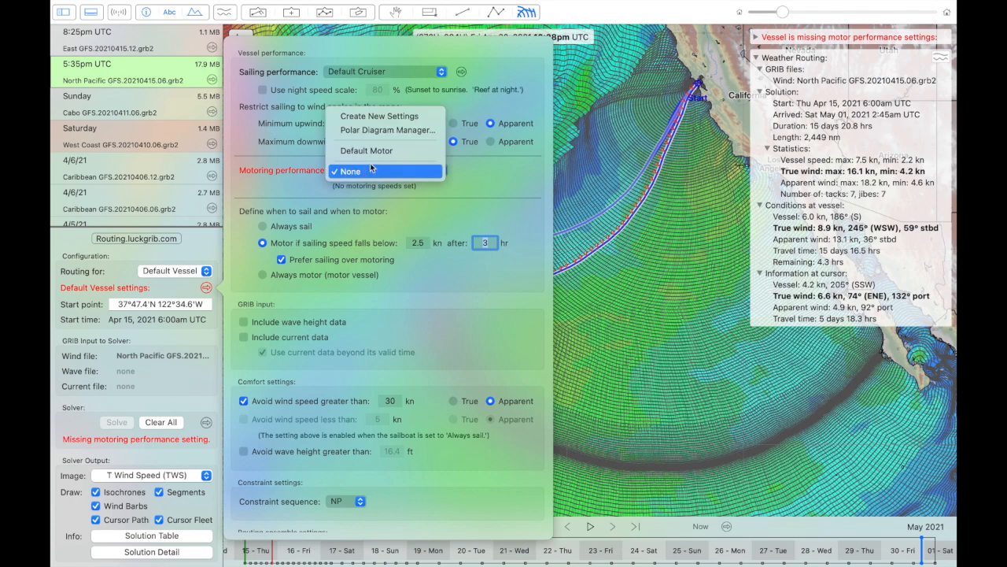
click(373, 151)
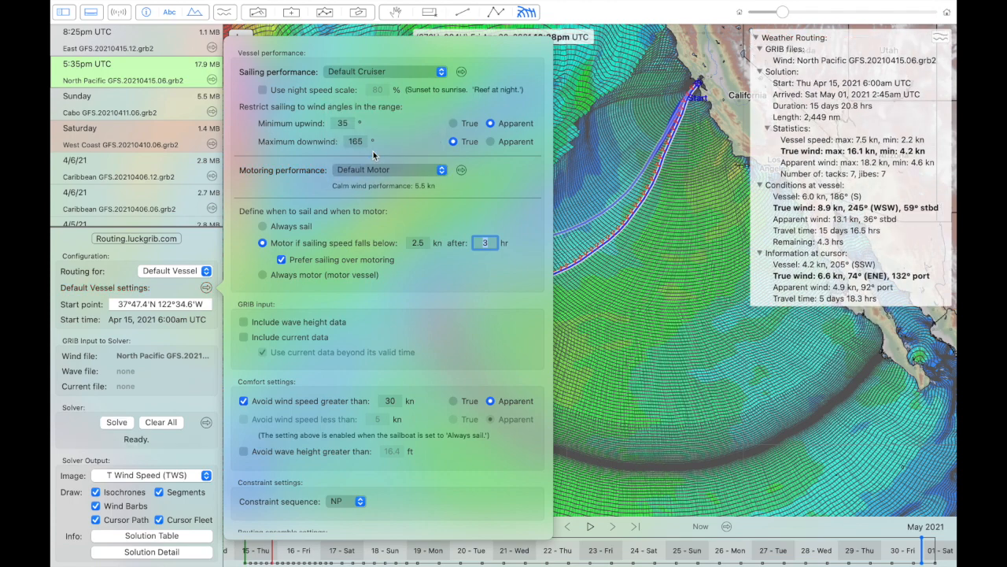
click(462, 170)
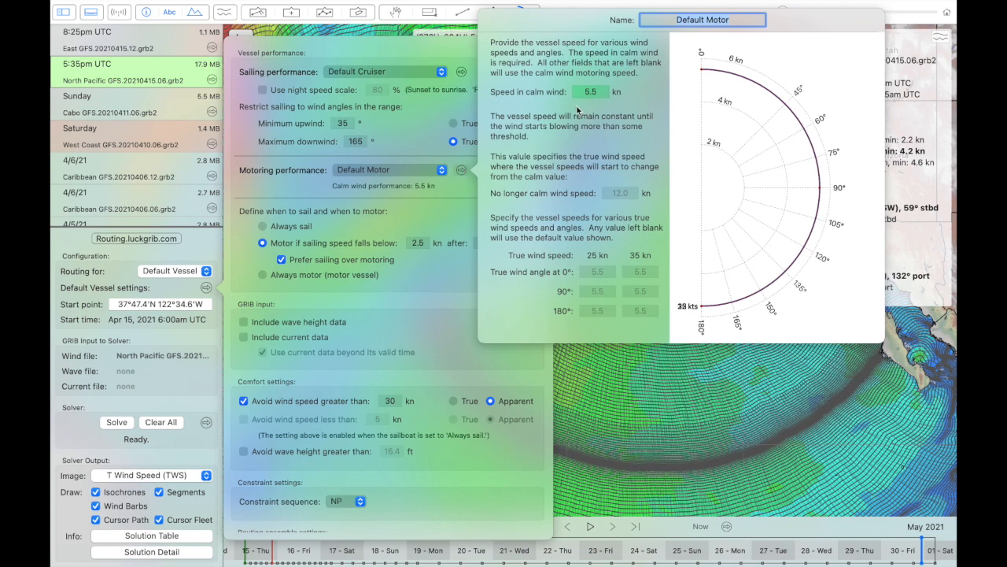
click(466, 206)
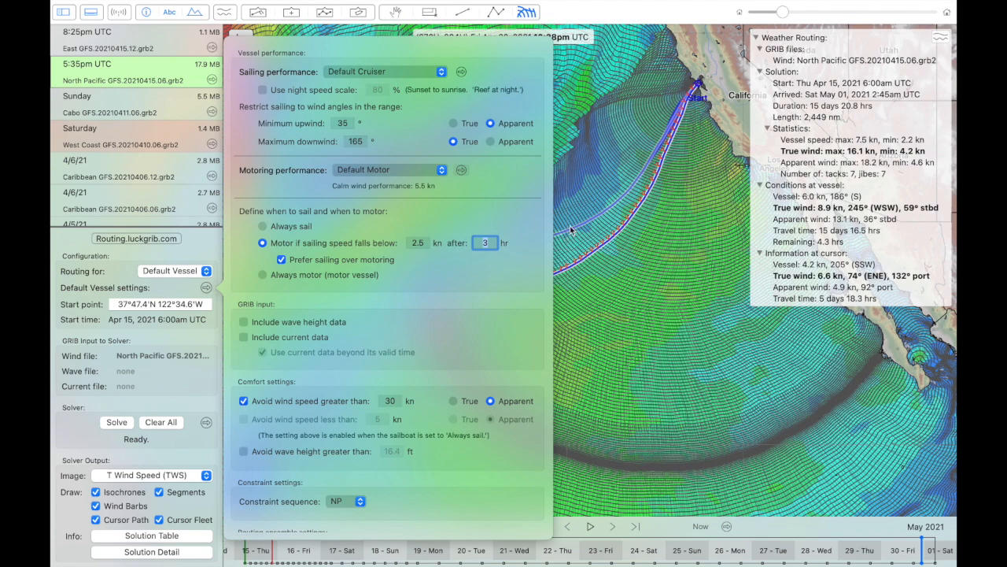
- Close the vessel settings and re-solve the route with motoring allowed
click(572, 229)
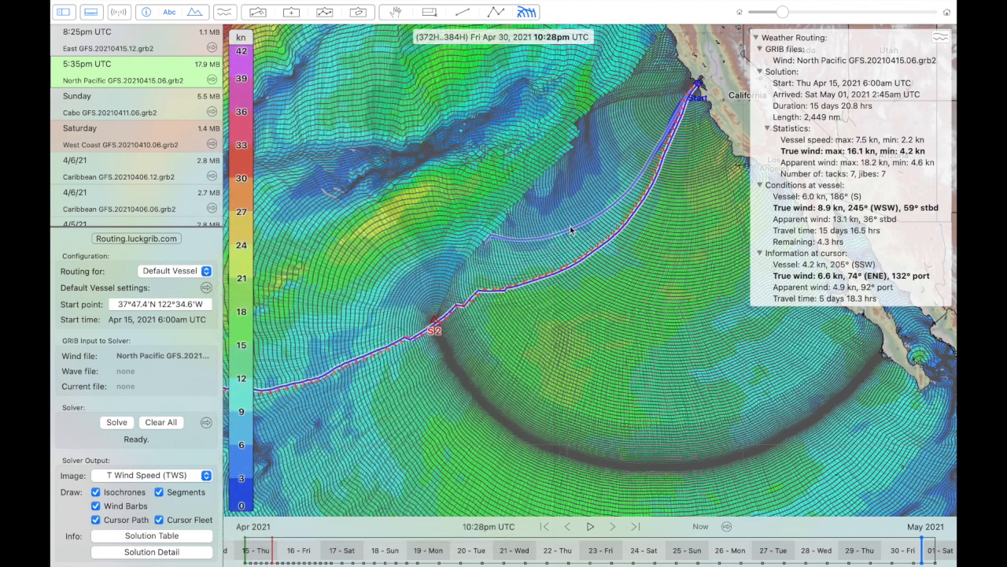
click(117, 423)
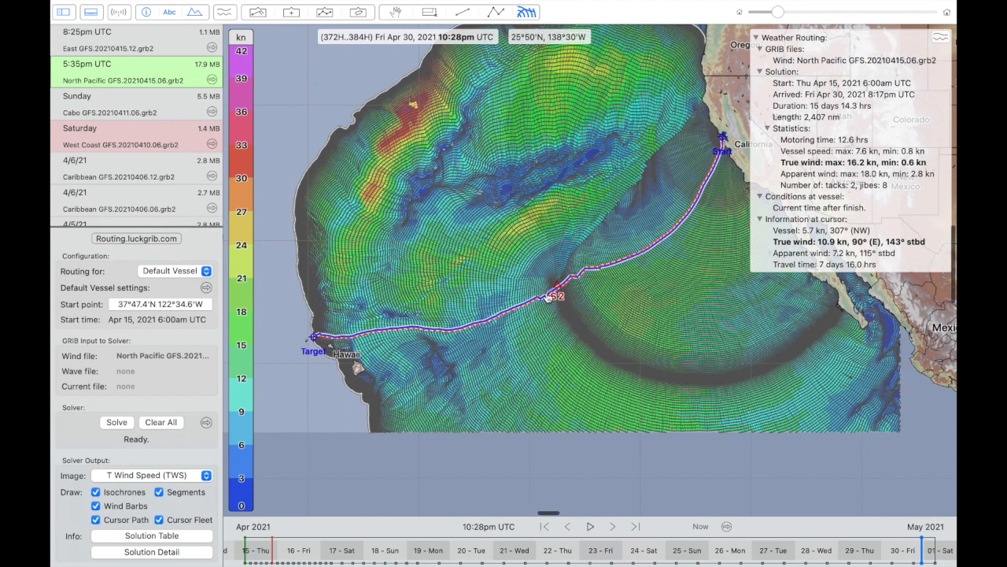
scroll(547, 297, left, 1)
scroll(547, 297, right, 5)
scroll(547, 297, up, 2)
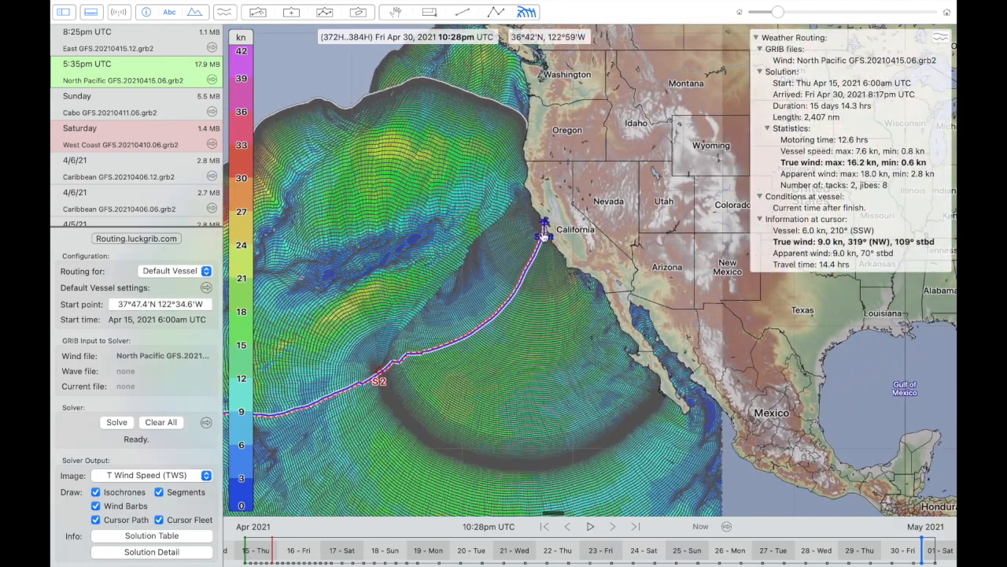
- Set the solver output image to Sailing or Motoring and inspect the departure off San Francisco
scroll(536, 248, up, 2)
click(133, 474)
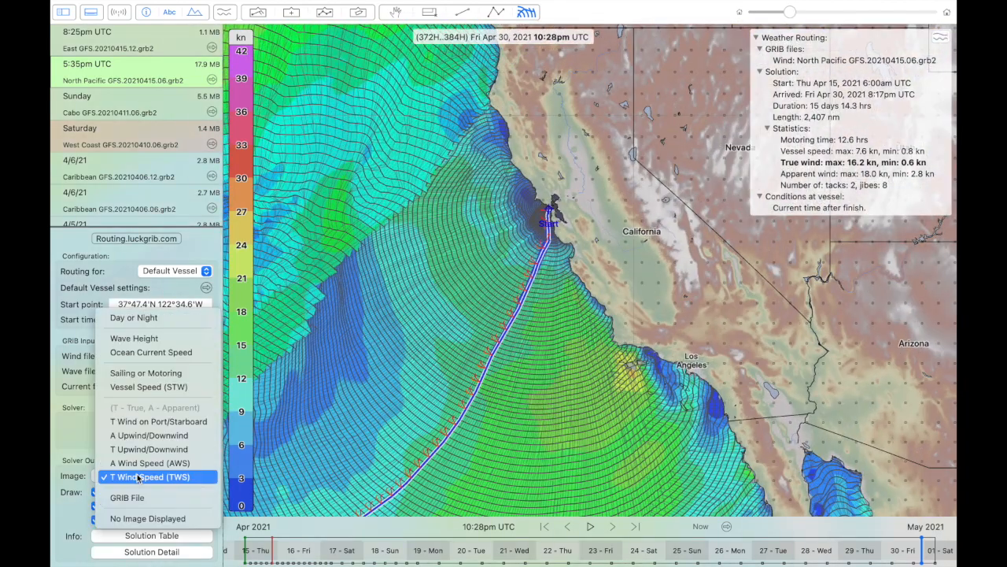
click(146, 374)
scroll(549, 218, up, 3)
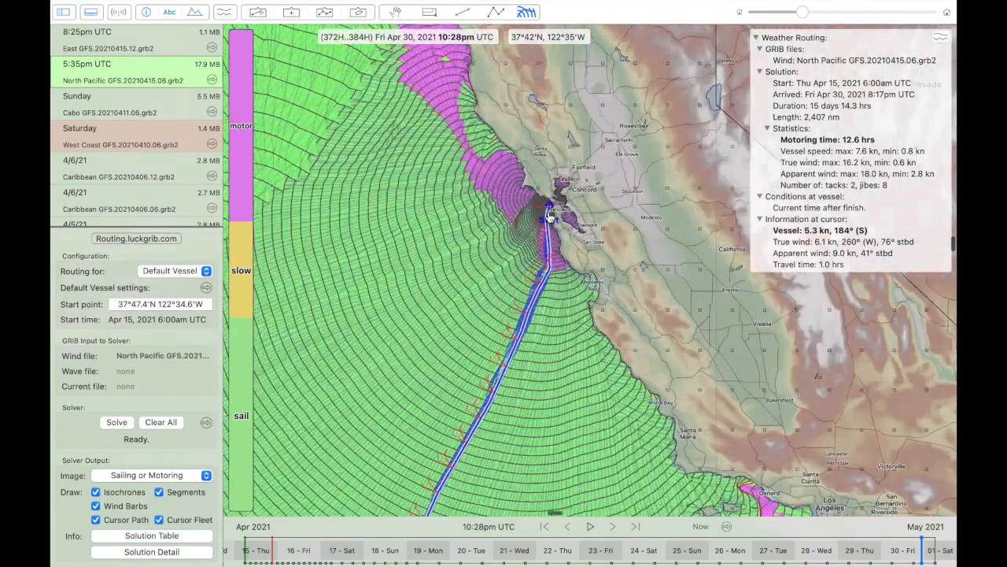
scroll(549, 218, up, 5)
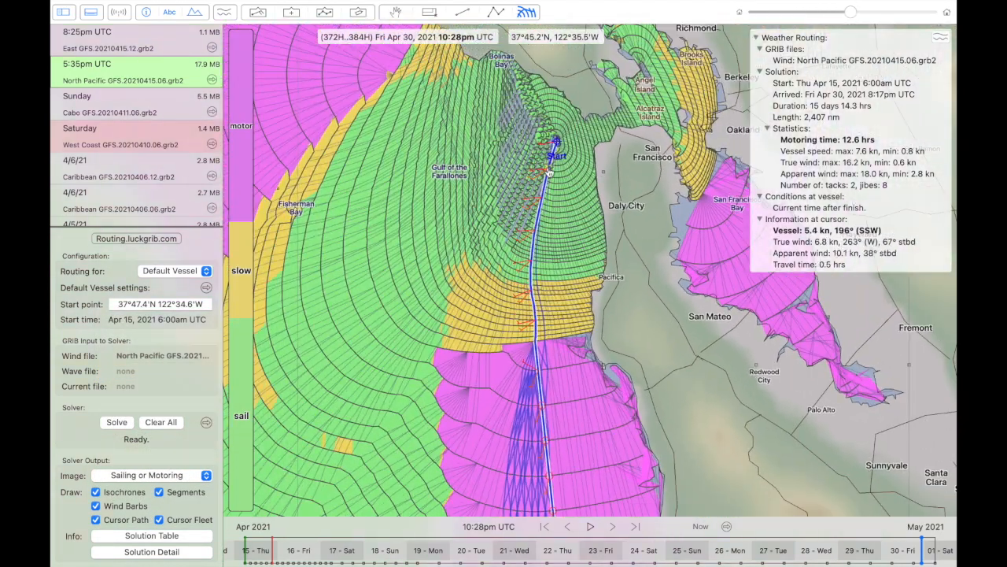
- Advance the vessel from the start to Apr 15, 2021 12:02pm UTC and examine the motoring stretch toward Monterey Bay
mouse_move(553, 172)
mouse_down()
mouse_move(551, 151)
mouse_move(541, 240)
mouse_up()
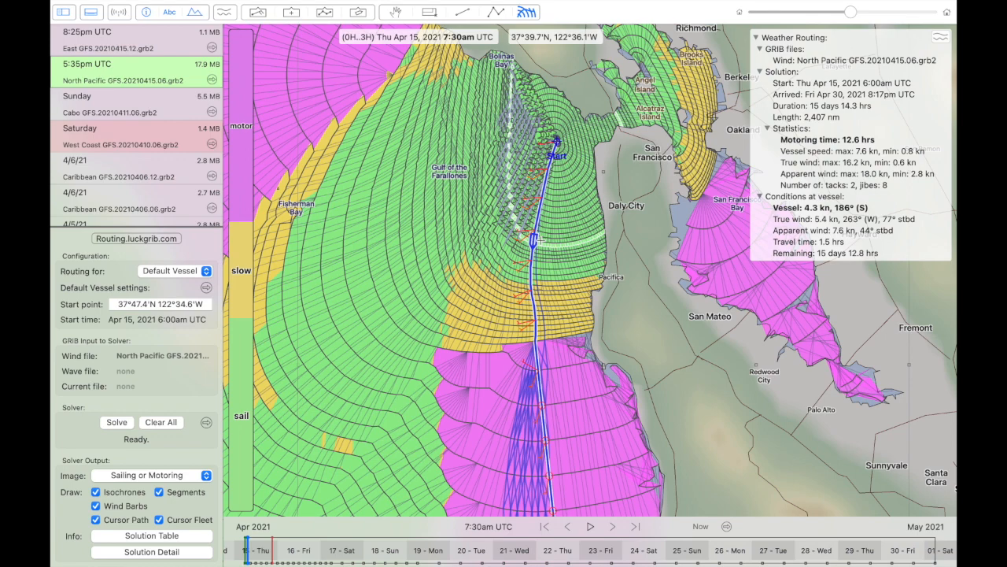
scroll(542, 240, down, 5)
mouse_move(532, 229)
mouse_down()
mouse_move(531, 201)
mouse_move(539, 307)
mouse_up()
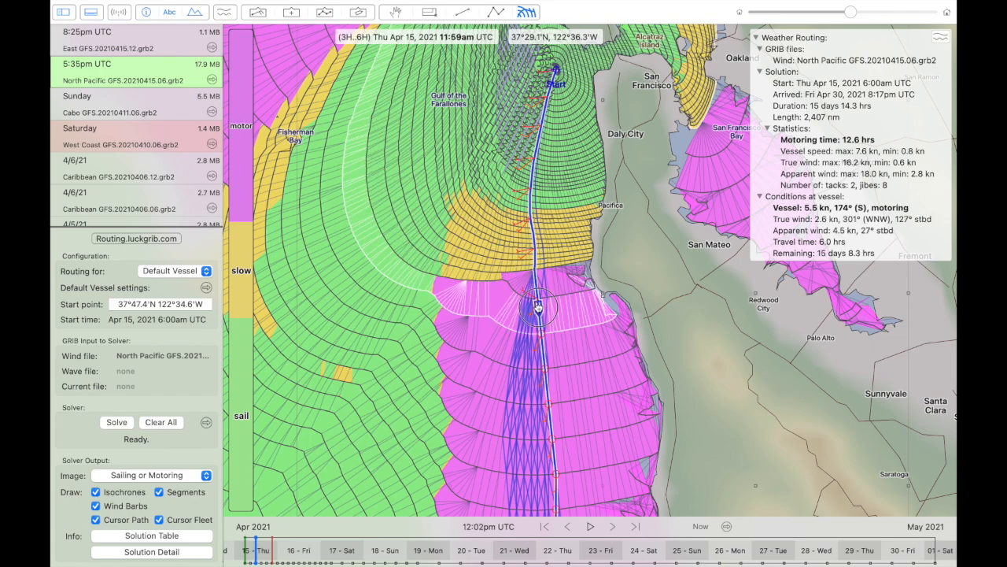
scroll(539, 311, down, 5)
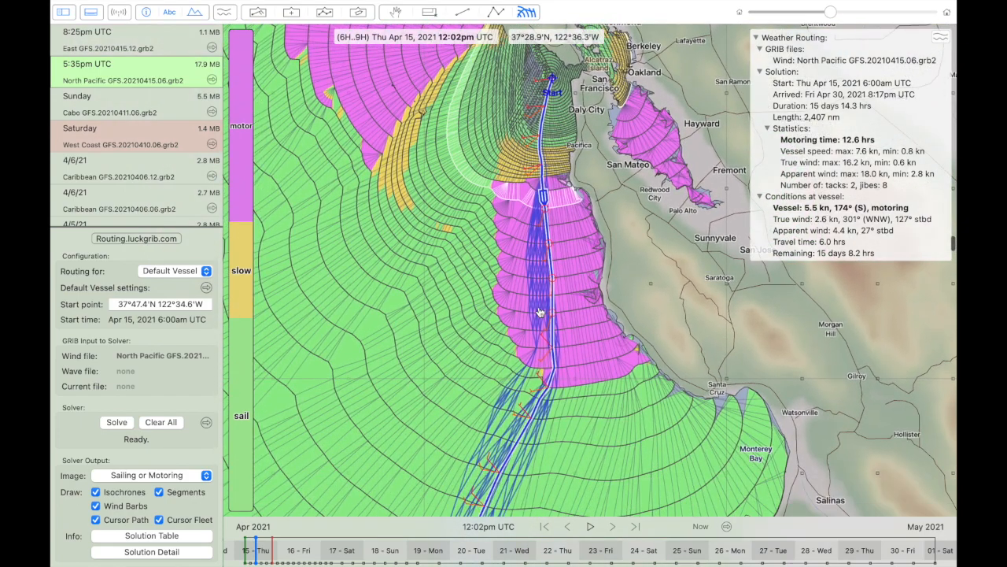
scroll(539, 312, down, 3)
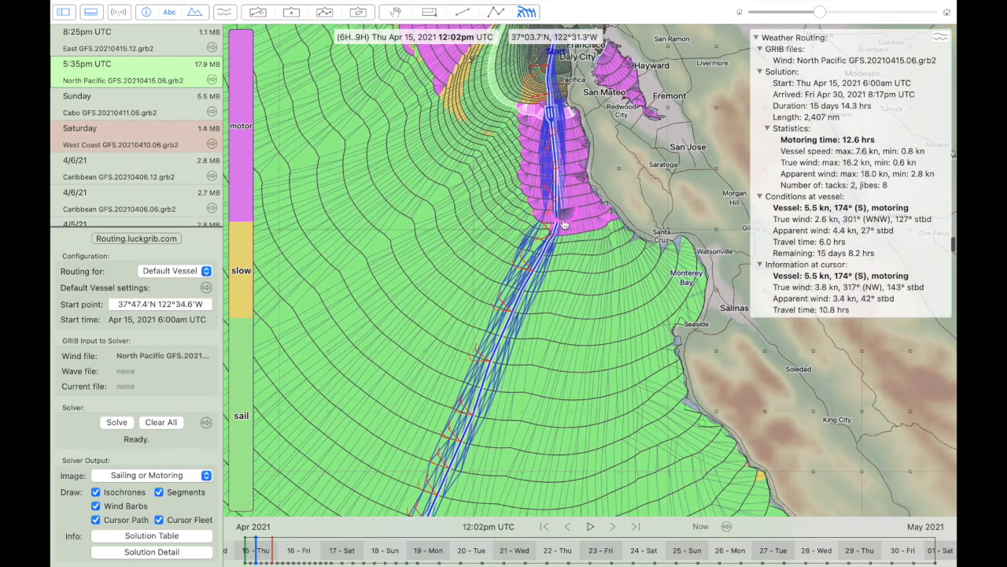
- Advance the vessel along the route to Apr 15, 2021 9:36pm UTC, past the first motoring stretch off Monterey Bay
click(556, 220)
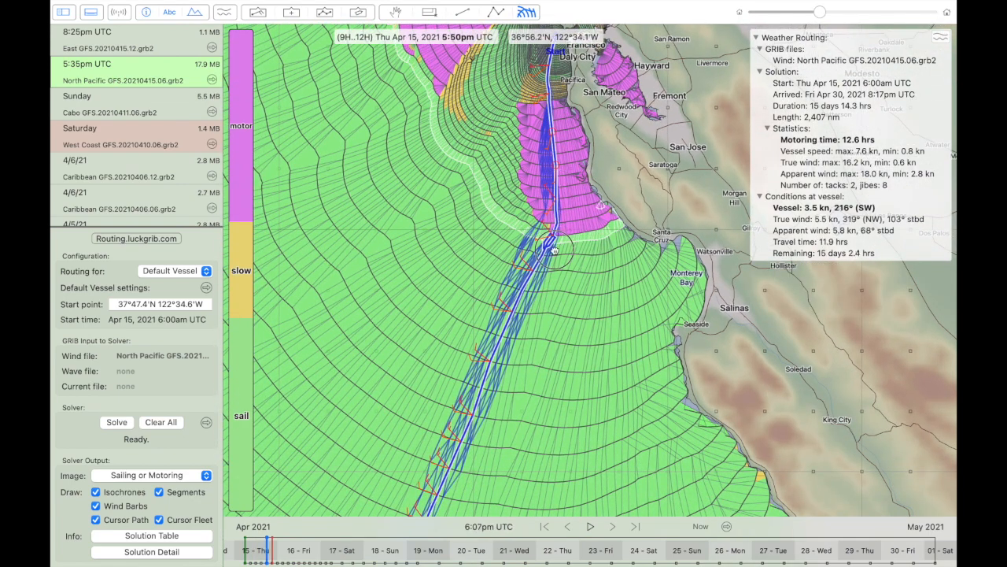
mouse_move(548, 255)
mouse_down()
mouse_move(541, 264)
mouse_move(557, 240)
mouse_move(513, 313)
mouse_up()
scroll(513, 314, down, 3)
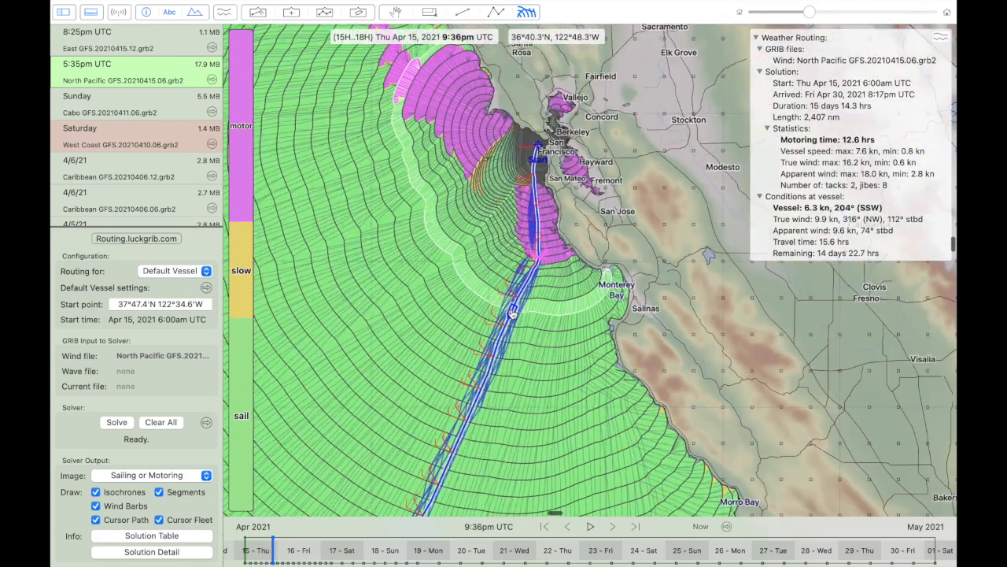
- Move the vessel to Apr 30, 2021 4:31pm UTC on the final motoring stretch before Hanalei Bay and examine its conditions
scroll(513, 315, down, 2)
scroll(512, 315, up, 5)
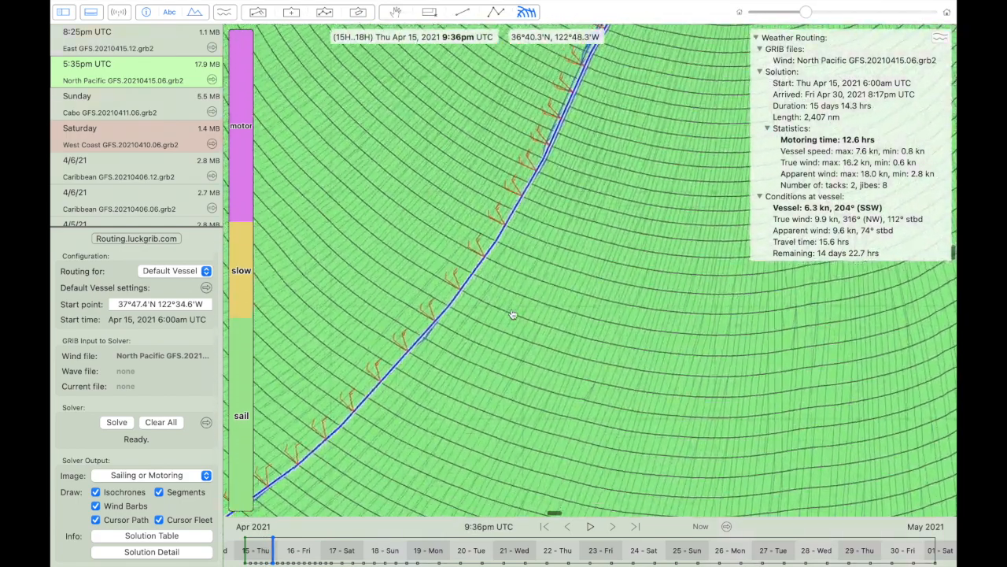
scroll(513, 314, down, 5)
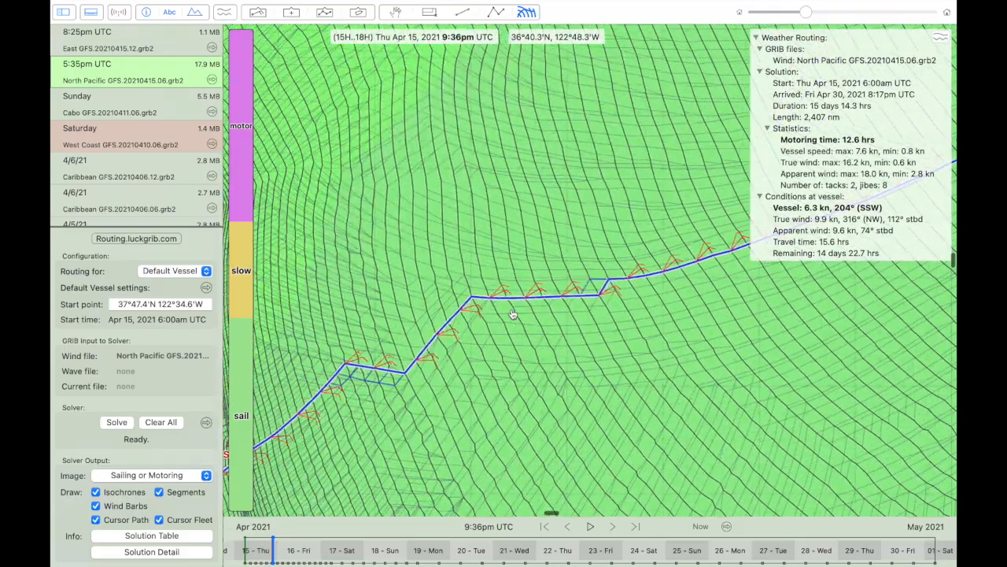
scroll(512, 310, up, 5)
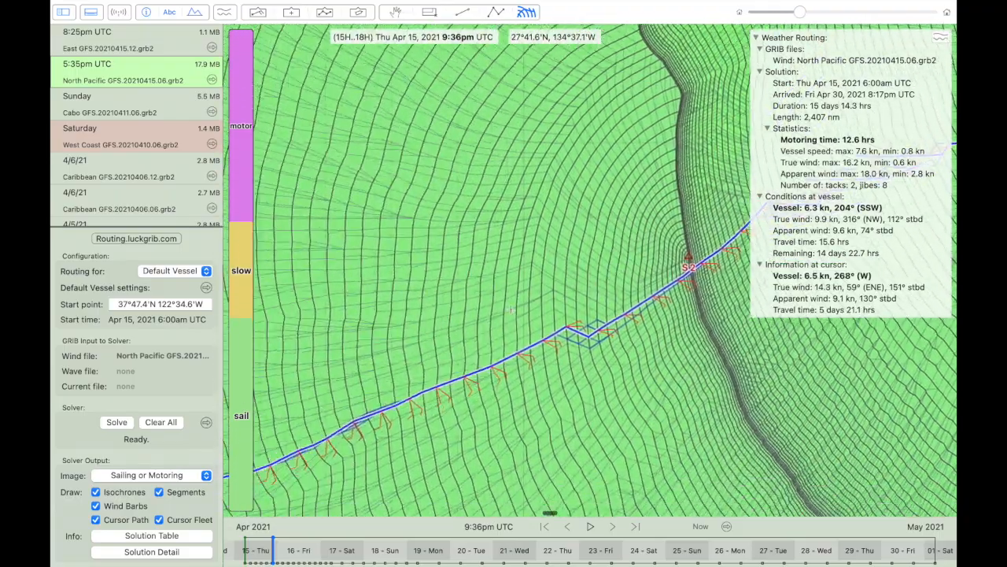
scroll(511, 309, down, 5)
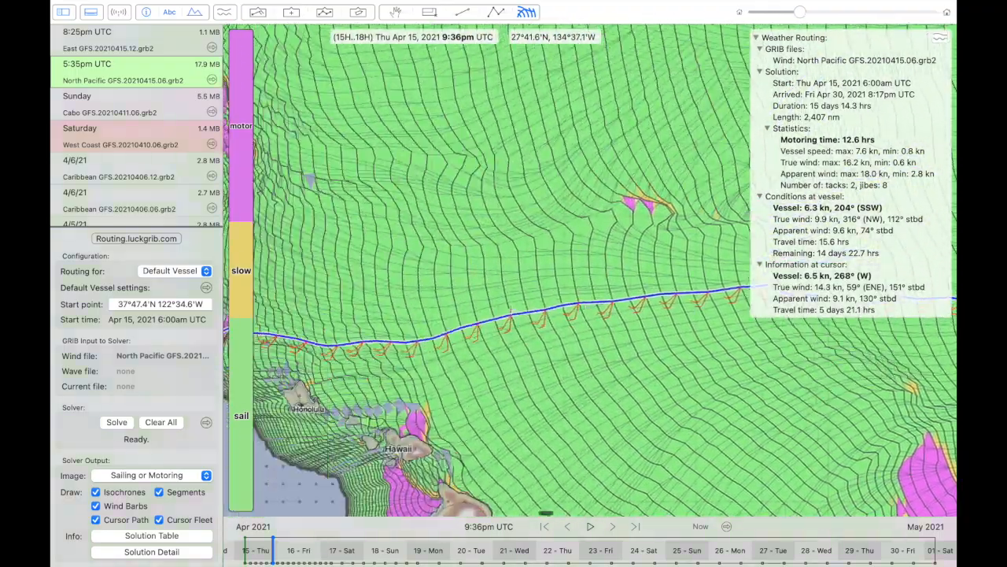
scroll(447, 328, up, 5)
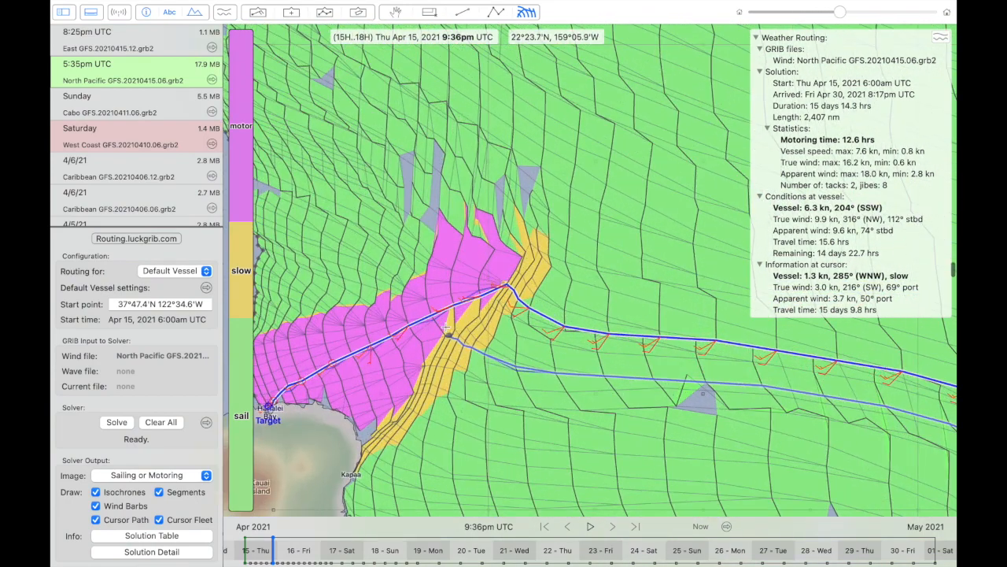
click(561, 323)
mouse_move(530, 309)
mouse_down()
mouse_move(497, 289)
mouse_move(401, 319)
mouse_up()
scroll(401, 319, left, 2)
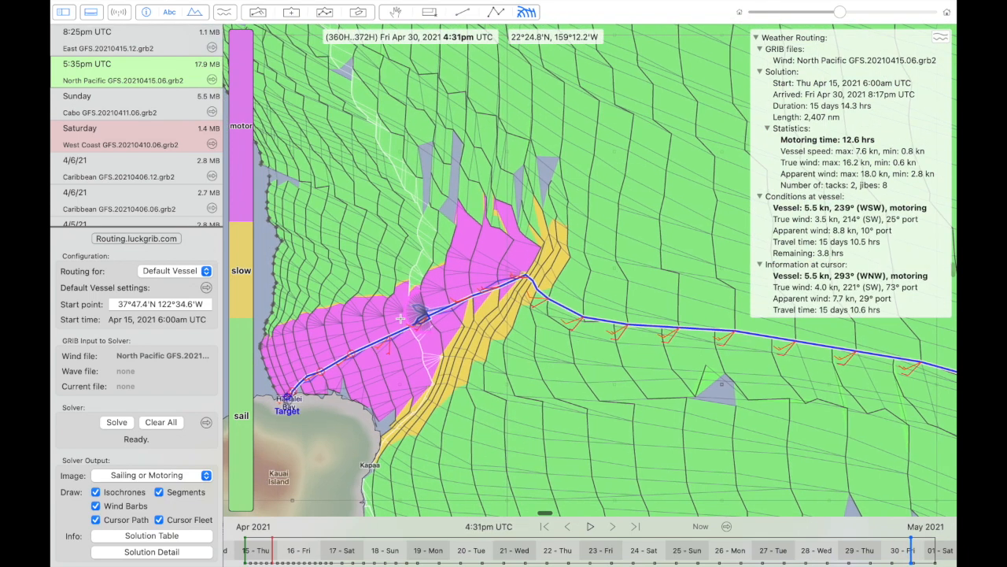
- Review the solution detail report, highlight its motoring time line, and close the report
click(152, 551)
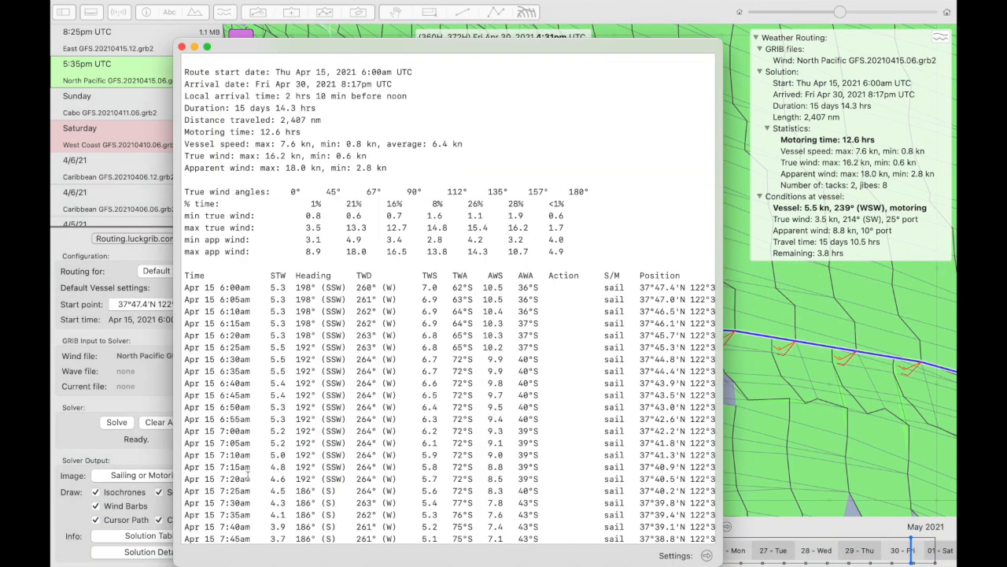
scroll(407, 325, up, 1)
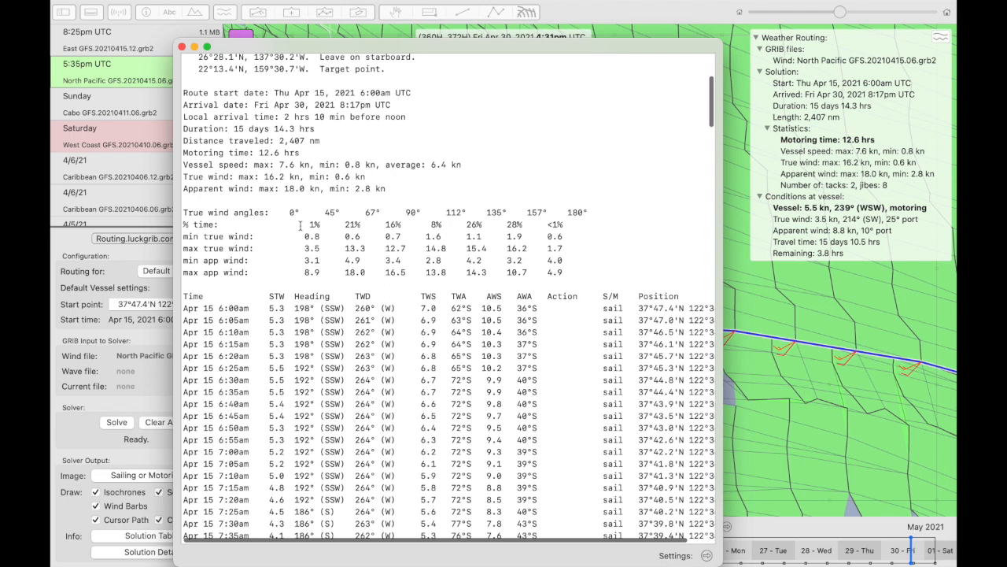
scroll(260, 154, up, 5)
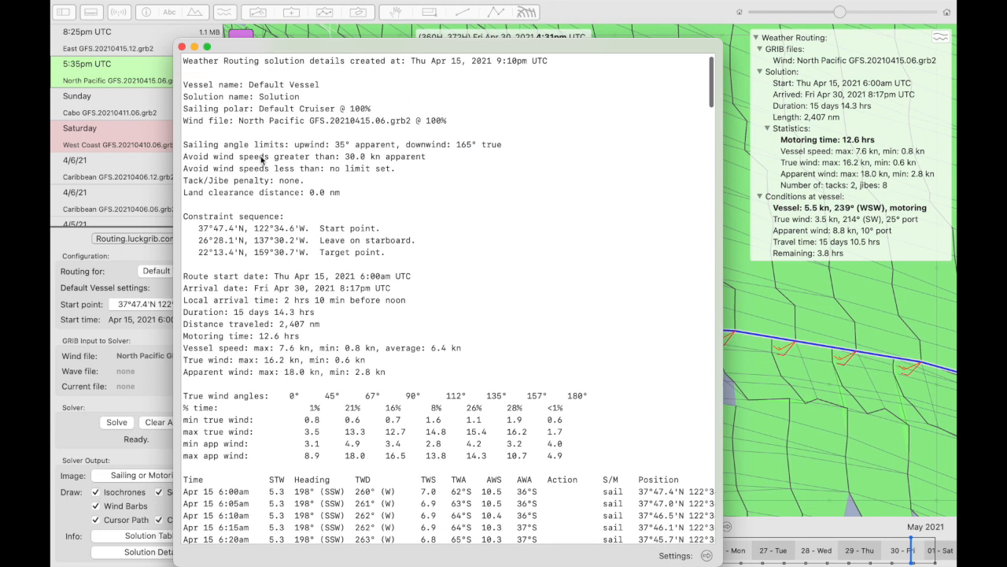
triple_click(211, 340)
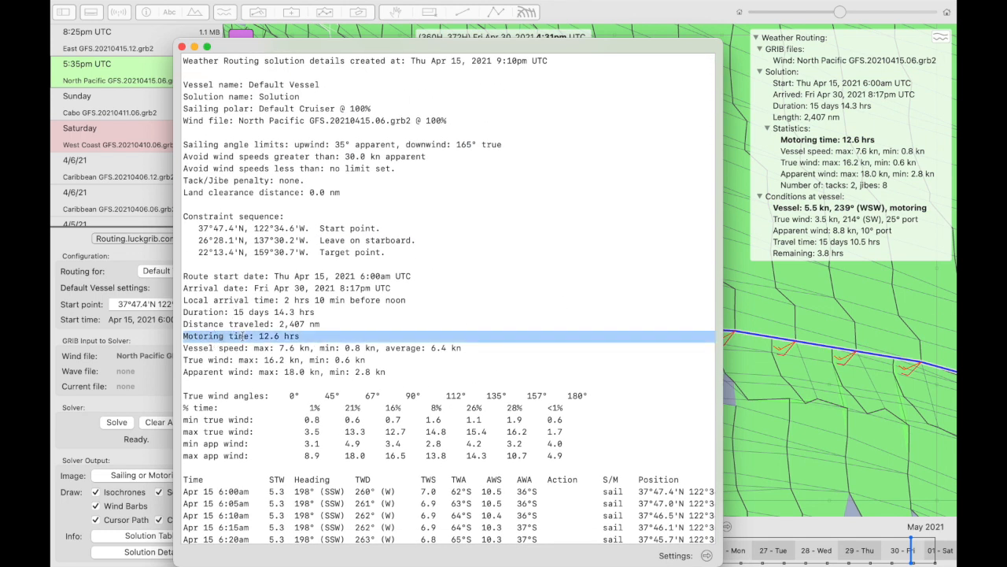
click(314, 336)
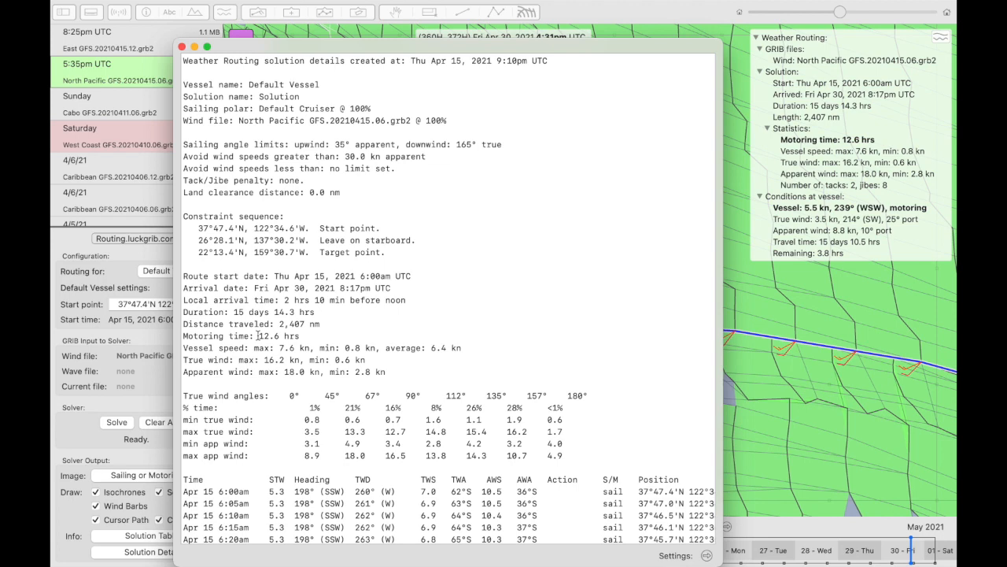
click(182, 49)
- Enable trying routes with and without motoring in the vessel's routing ensemble settings and close the settings
scroll(418, 284, up, 5)
scroll(418, 283, down, 5)
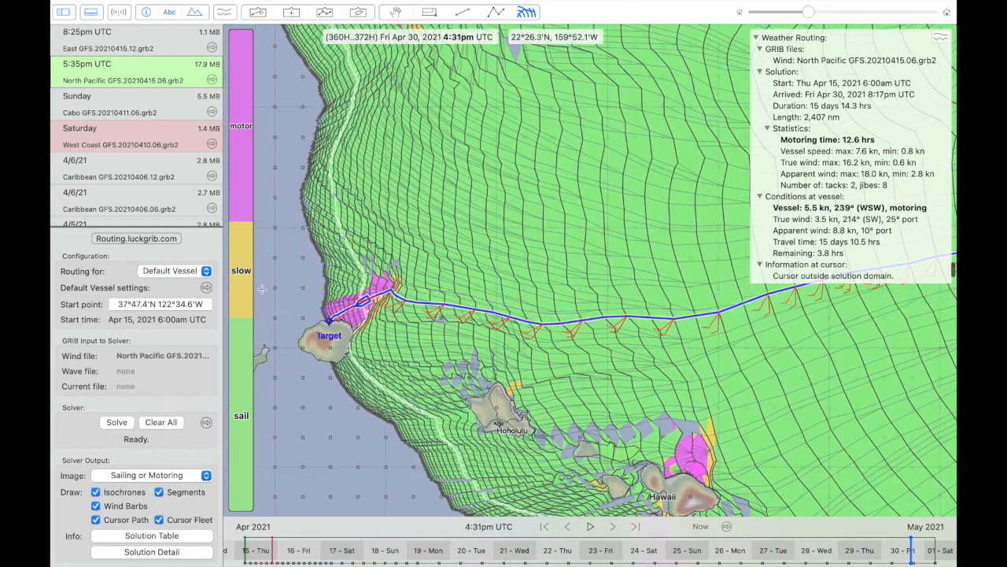
click(206, 287)
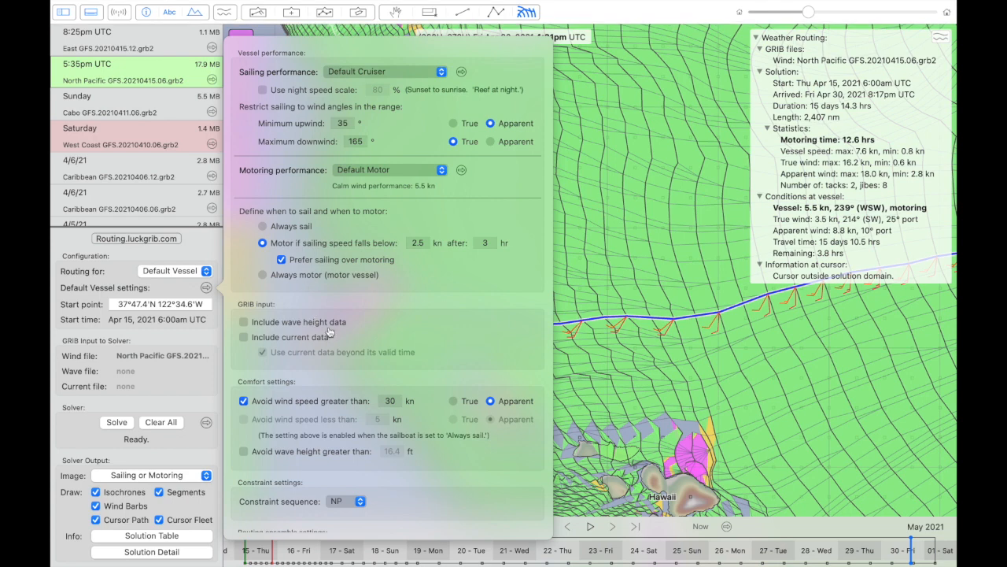
scroll(330, 332, down, 4)
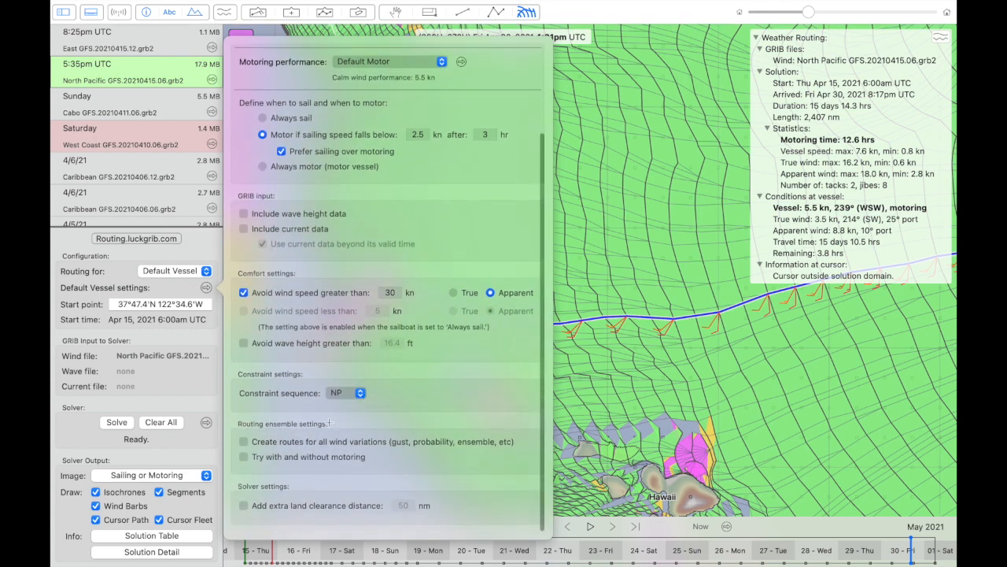
click(246, 457)
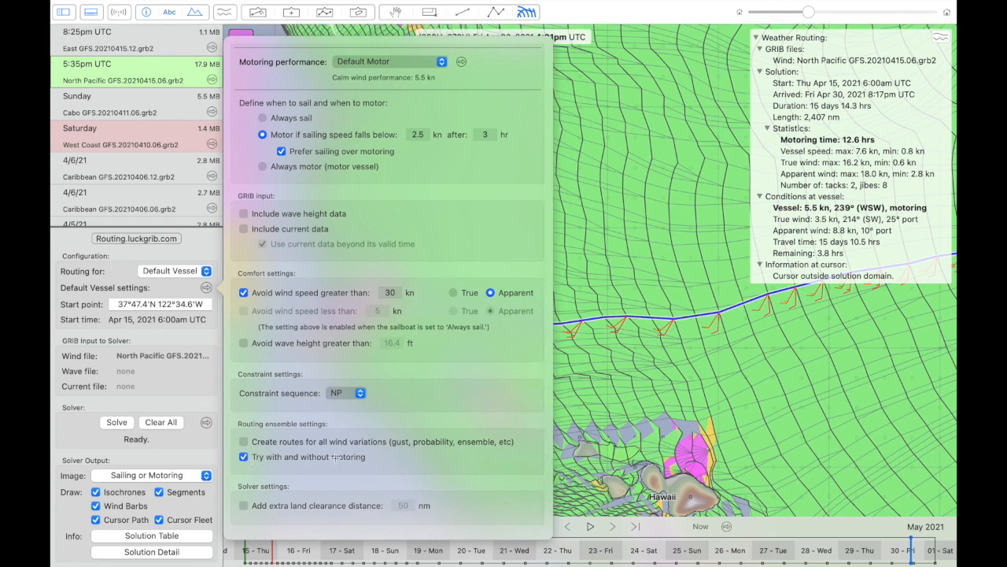
click(198, 401)
- Solve the routing ensemble and bring the full passage from San Francisco to Hawaii into view
click(115, 421)
scroll(616, 303, down, 3)
scroll(616, 303, right, 3)
scroll(616, 303, down, 3)
scroll(614, 304, right, 1)
scroll(613, 304, down, 2)
scroll(614, 304, down, 2)
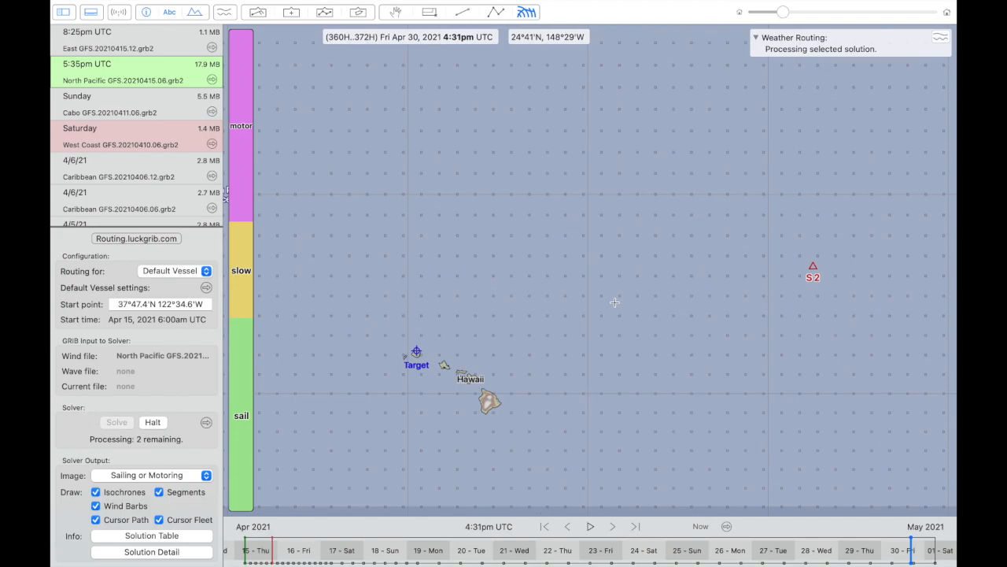
scroll(615, 302, down, 3)
scroll(614, 303, right, 4)
scroll(615, 302, up, 2)
scroll(615, 303, right, 4)
scroll(614, 302, down, 3)
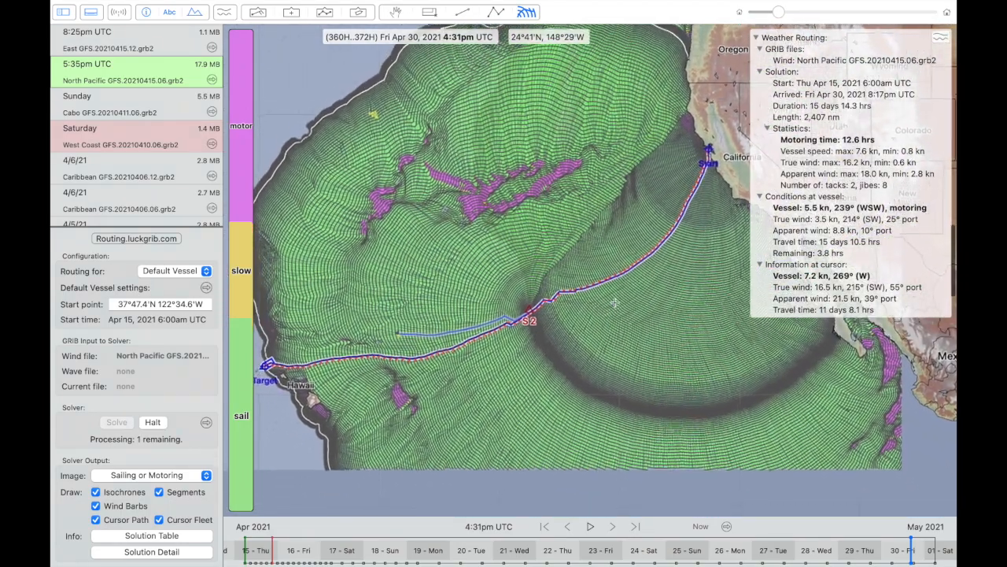
scroll(614, 302, left, 1)
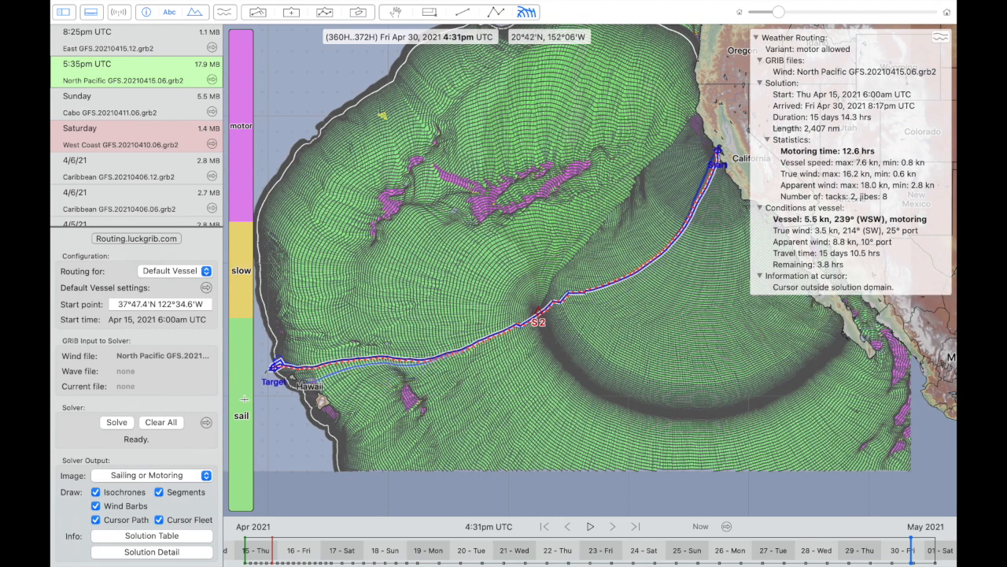
- Display the solution table and compare the pure sailing and motor allowed solutions, leaving motor allowed selected
click(160, 538)
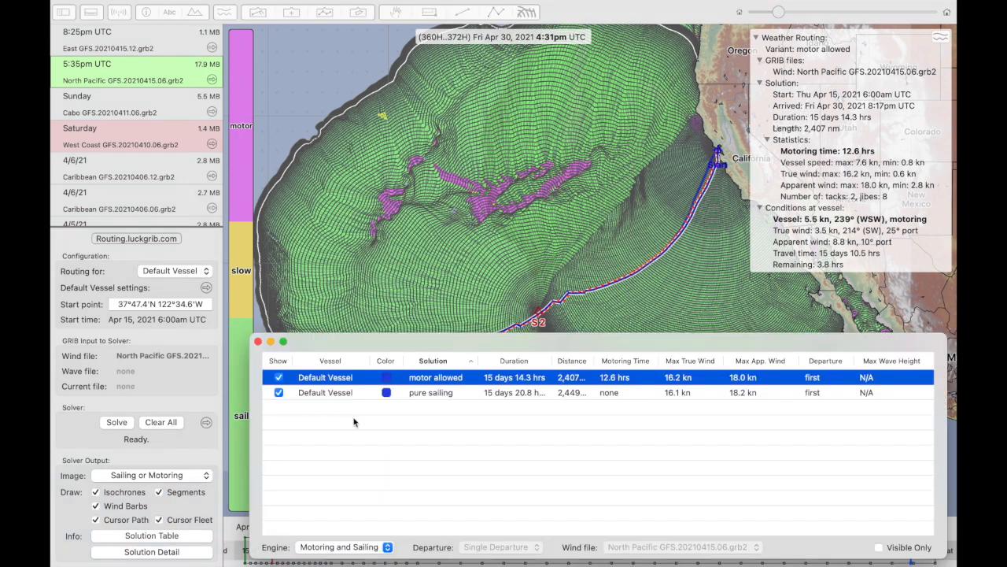
click(619, 392)
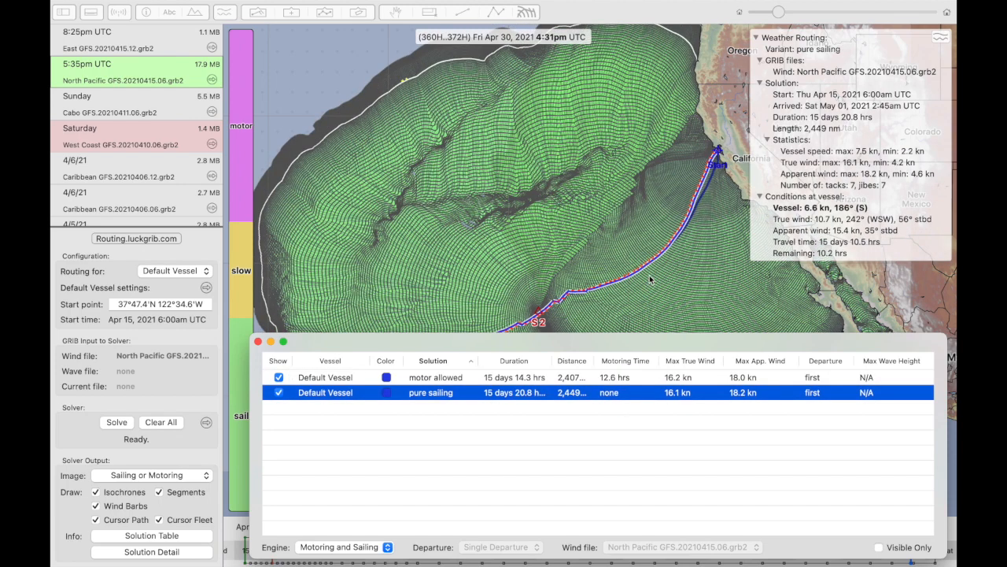
scroll(650, 280, down, 5)
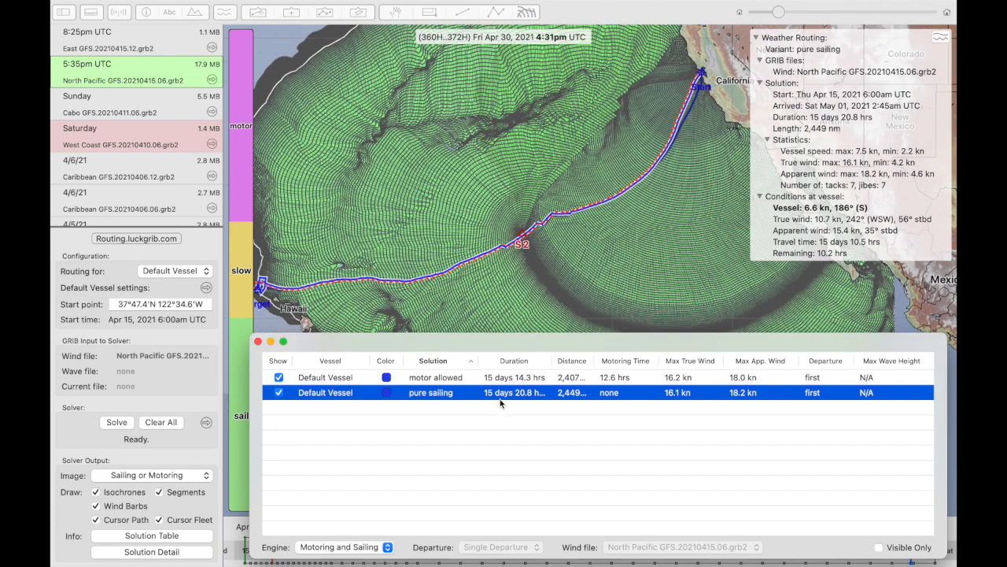
click(494, 377)
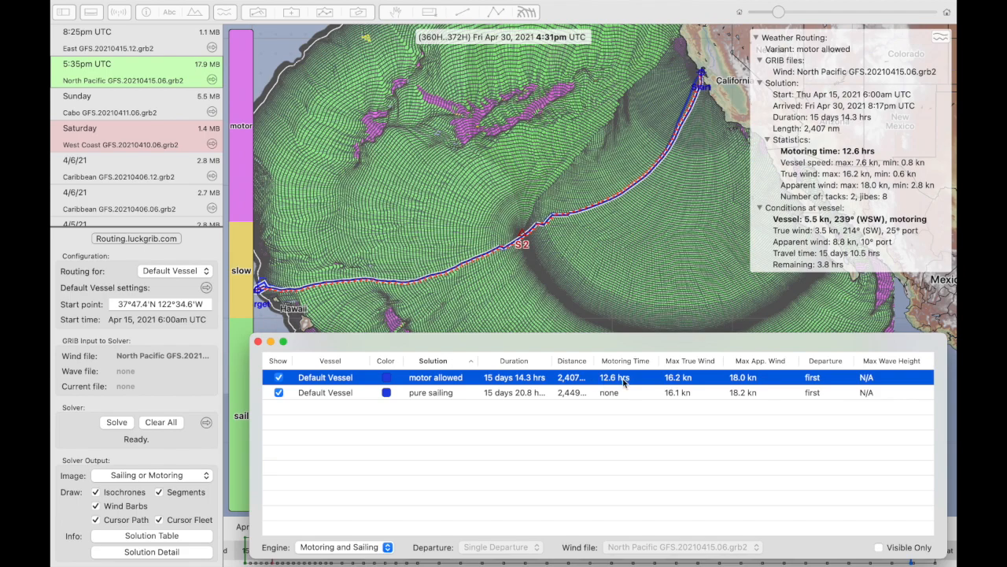
- Examine how the motor allowed and pure sailing routes diverge off San Francisco
click(592, 203)
scroll(592, 203, up, 5)
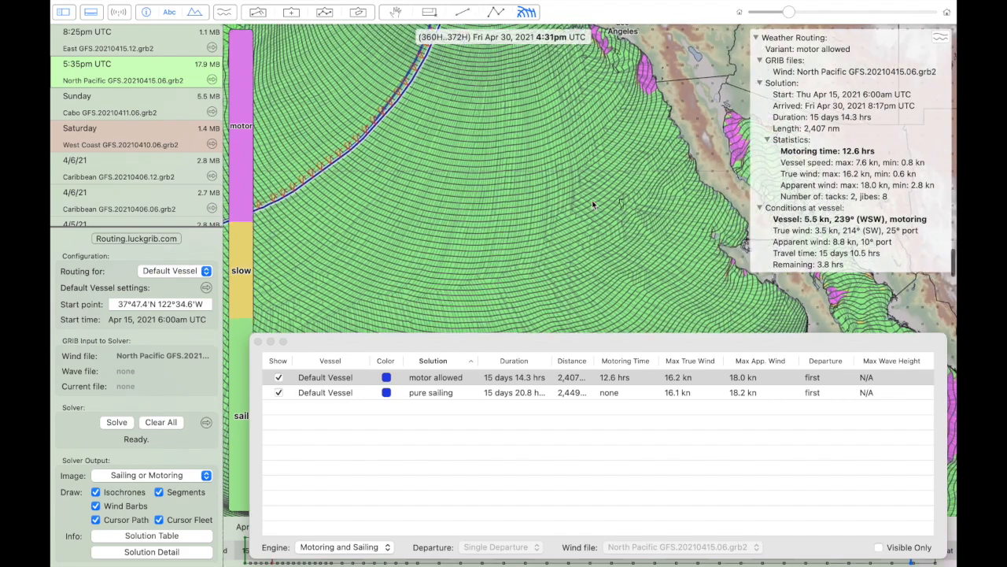
scroll(593, 204, up, 6)
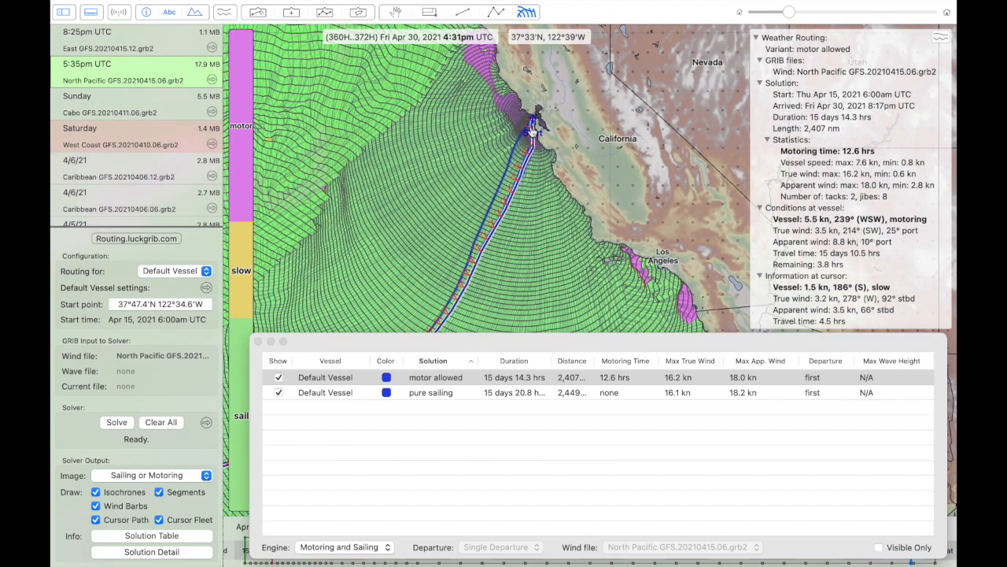
scroll(532, 132, up, 5)
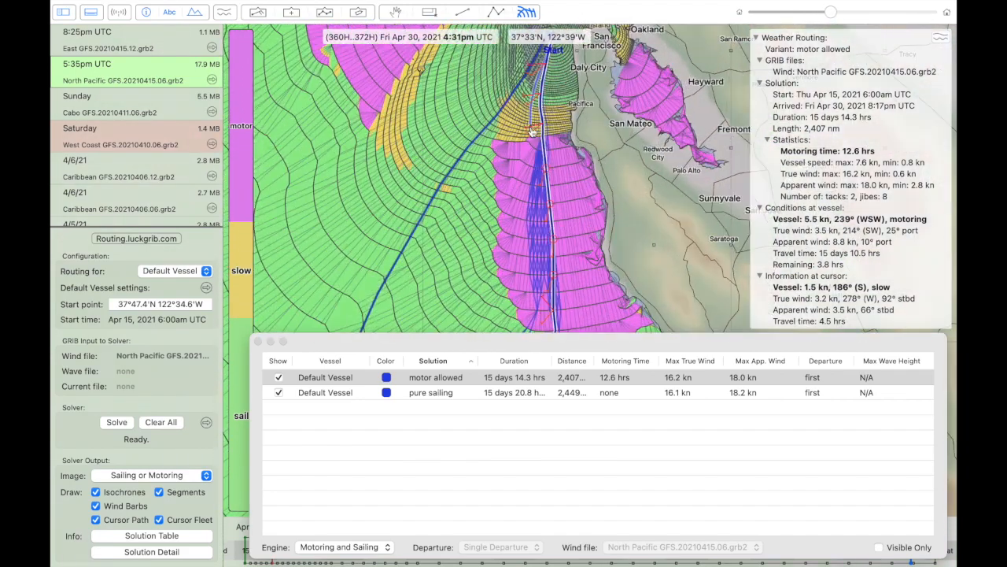
scroll(532, 133, down, 4)
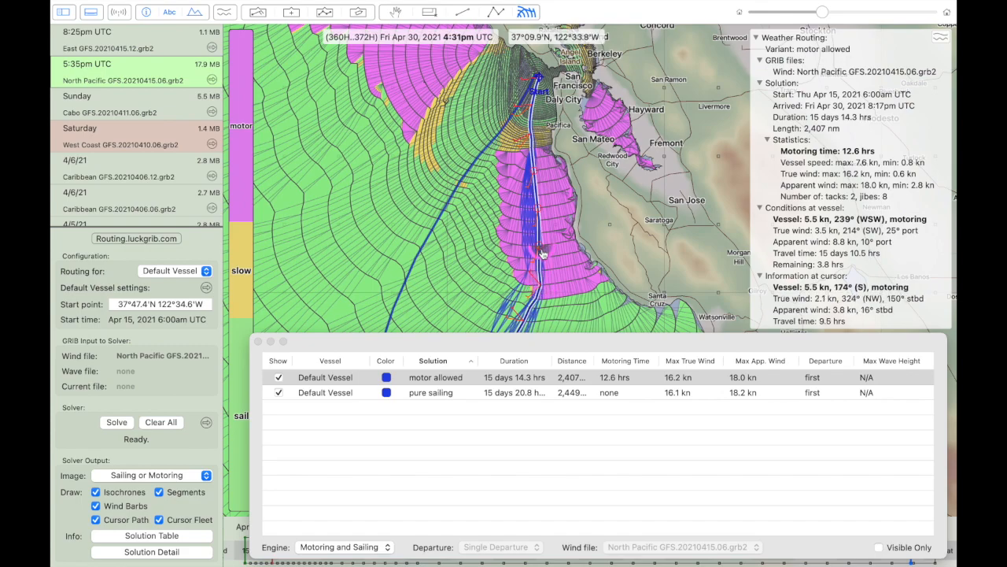
- Compare the motor allowed and pure sailing routes on the final approach to the target on Kauai
scroll(543, 252, down, 5)
scroll(542, 251, left, 5)
scroll(543, 251, down, 5)
scroll(542, 249, left, 10)
scroll(542, 250, left, 10)
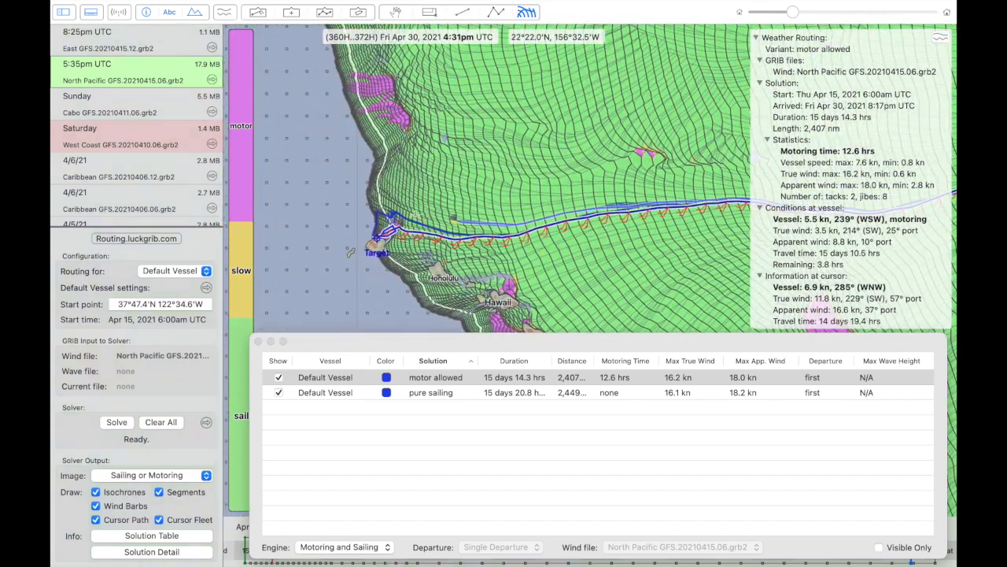
scroll(398, 227, up, 8)
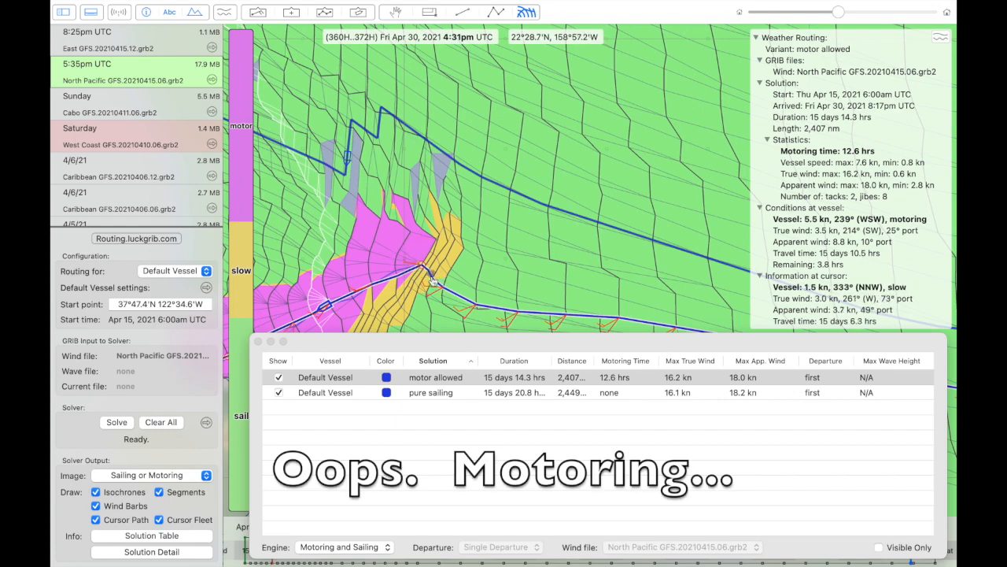
scroll(443, 290, down, 5)
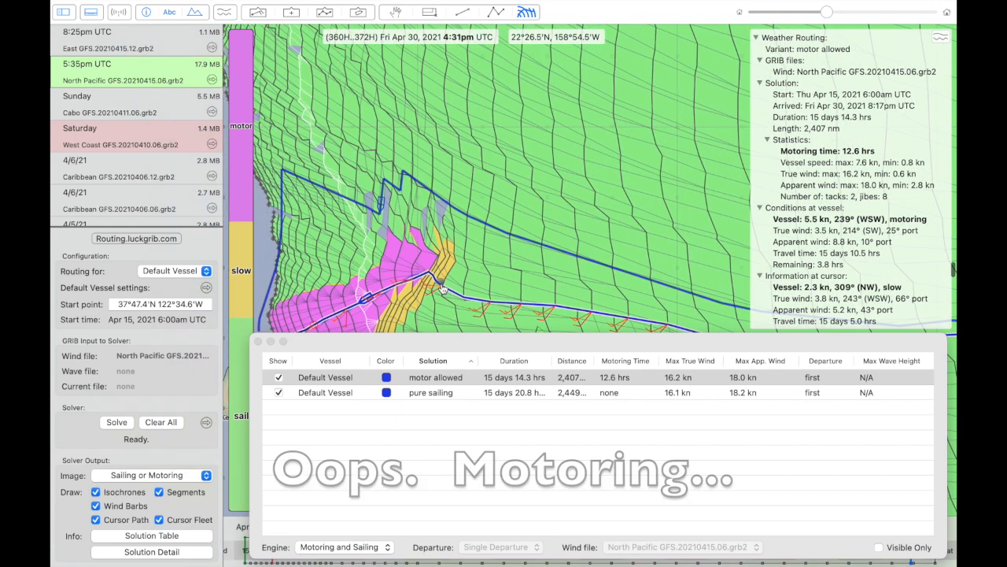
scroll(444, 290, up, 5)
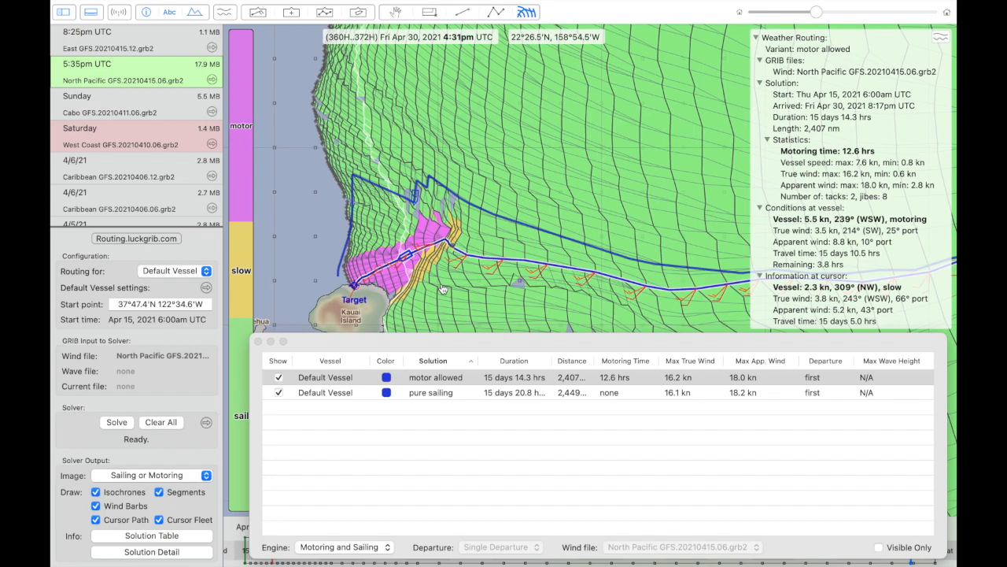
- Set the solver output image to T Upwind/Downwind for the motor allowed solution
scroll(443, 290, right, 5)
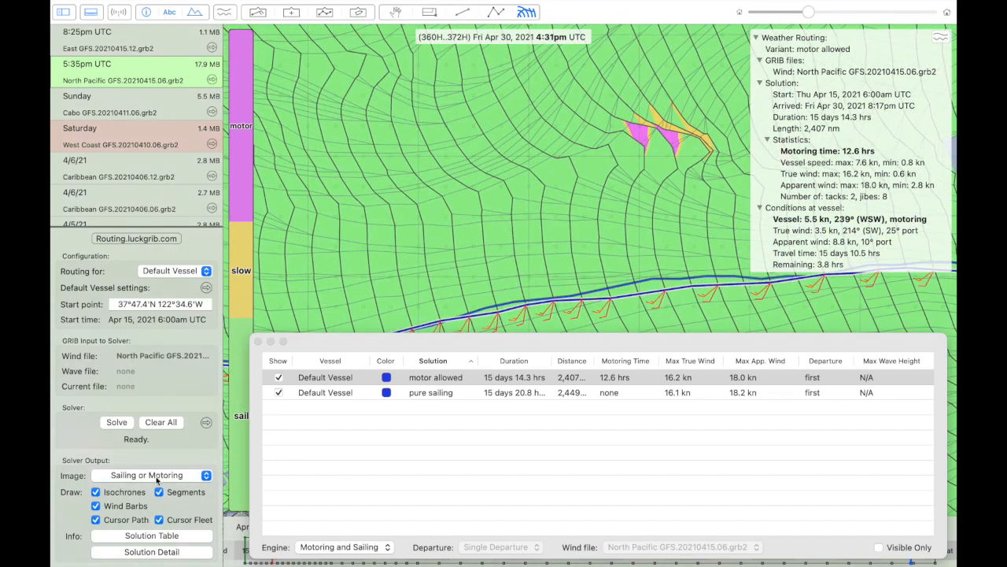
click(156, 476)
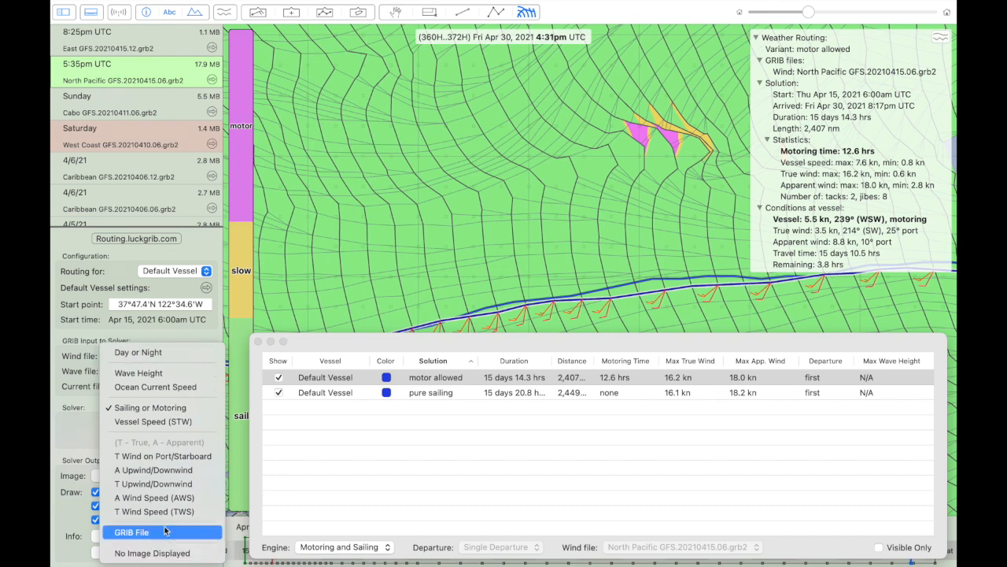
click(162, 485)
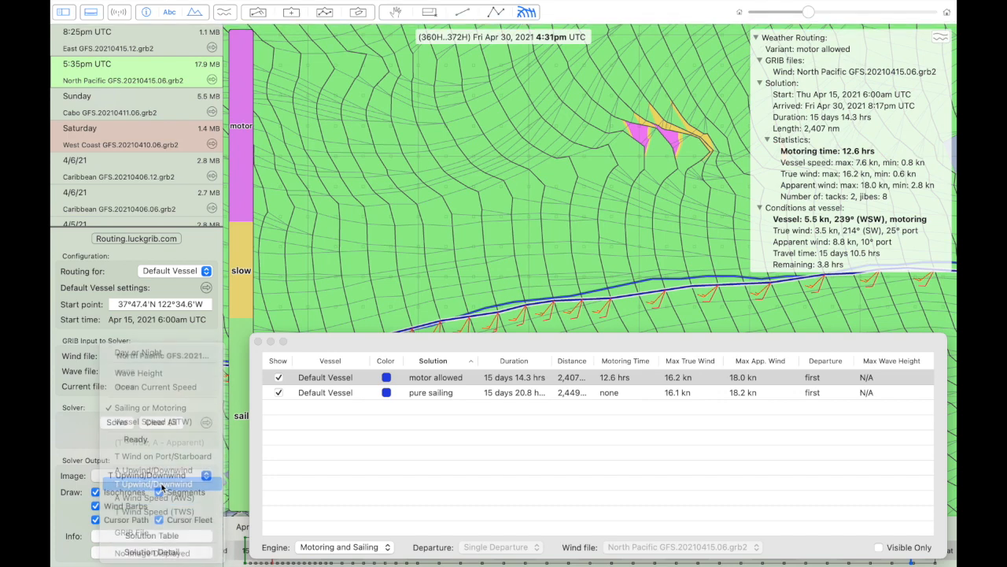
- Make pure sailing the selected solution and close the solution table
click(438, 393)
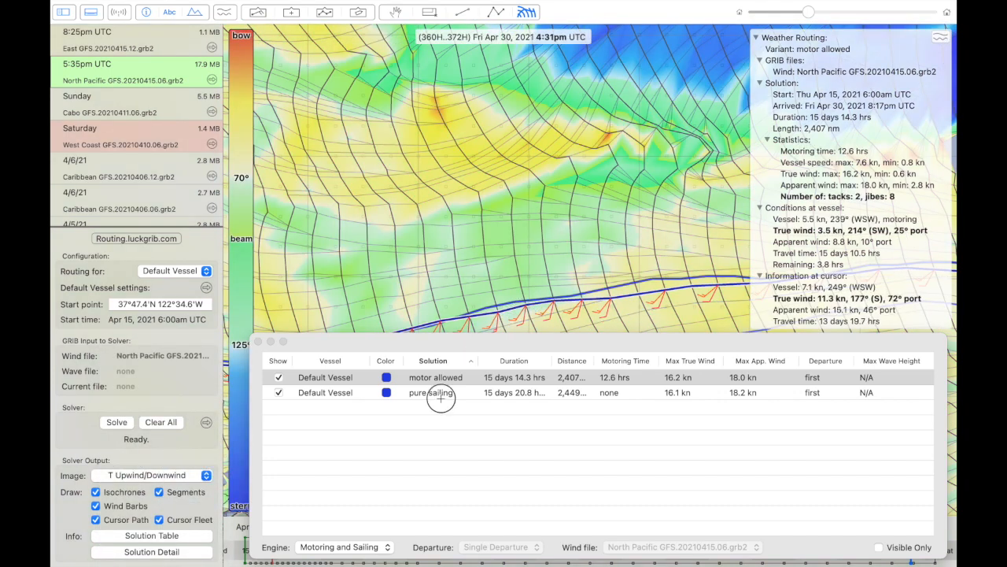
click(409, 398)
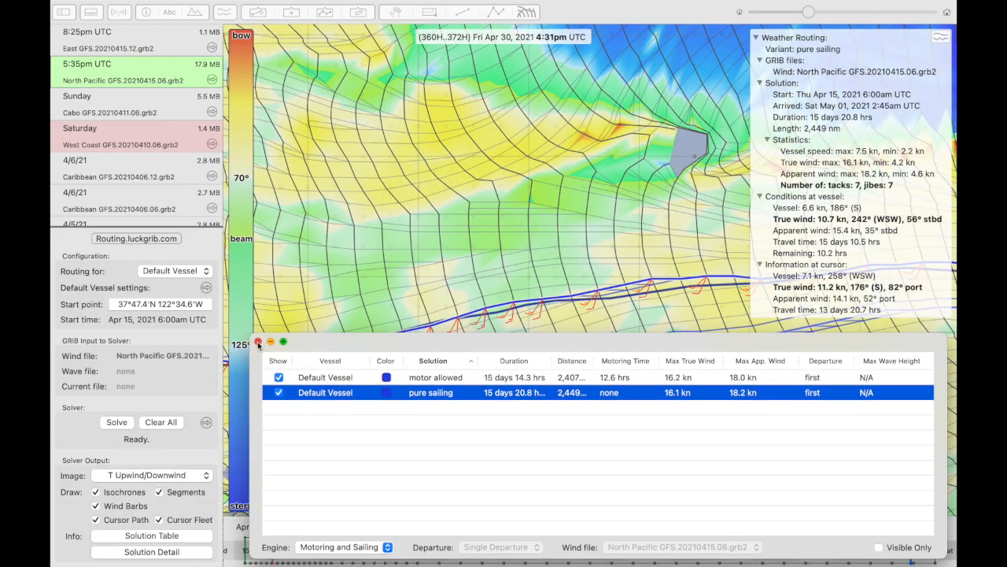
click(257, 340)
- Examine the true wind upwind/downwind angles along the pure sailing route from the San Francisco start southward along the California coast
scroll(567, 259, down, 5)
scroll(565, 260, up, 10)
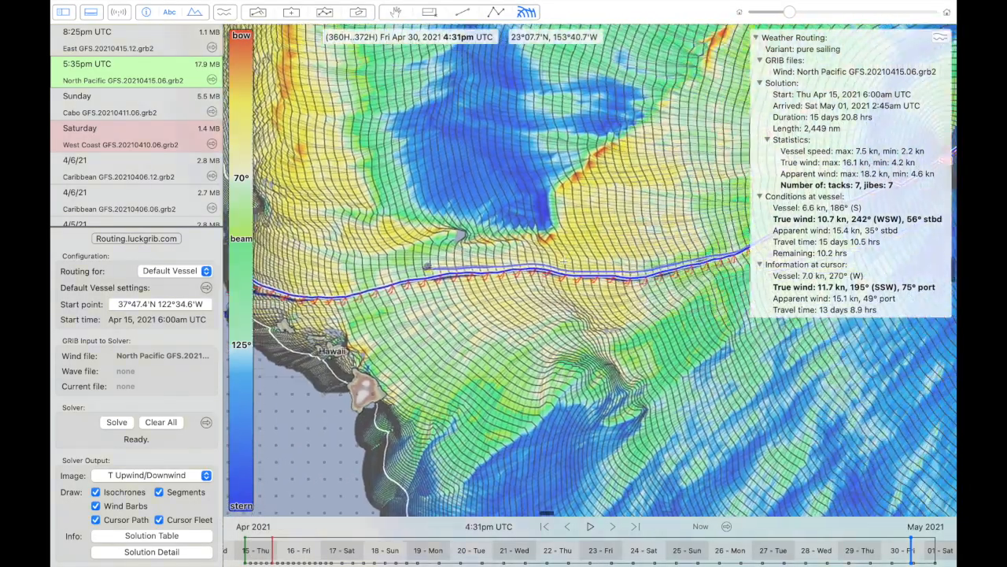
scroll(564, 261, right, 10)
scroll(563, 261, up, 5)
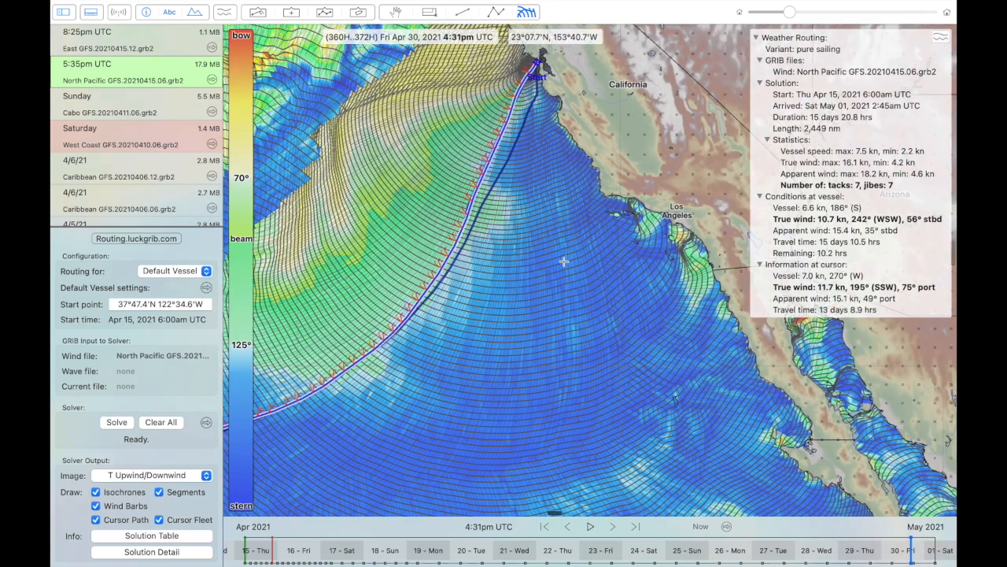
scroll(556, 120, up, 8)
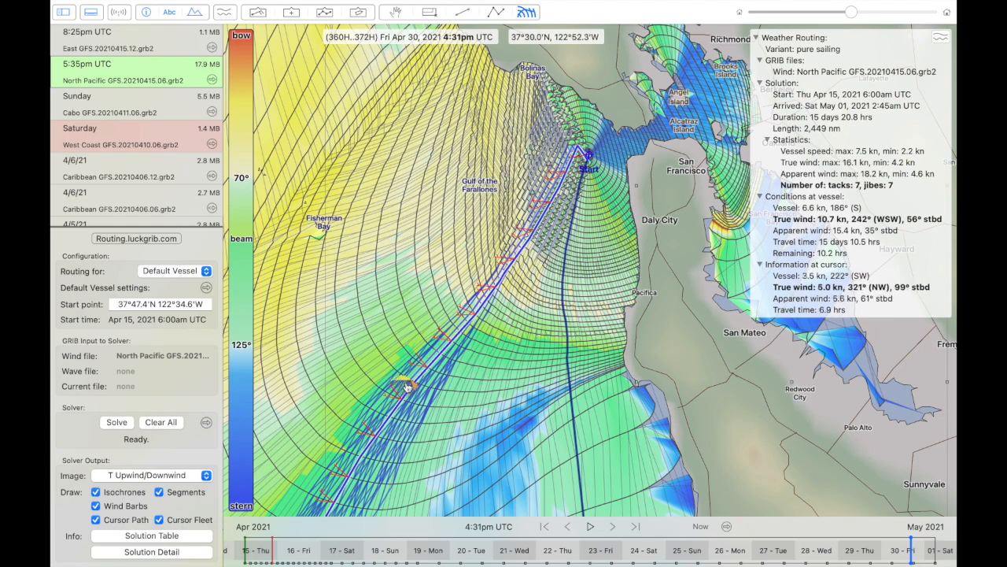
scroll(407, 388, down, 6)
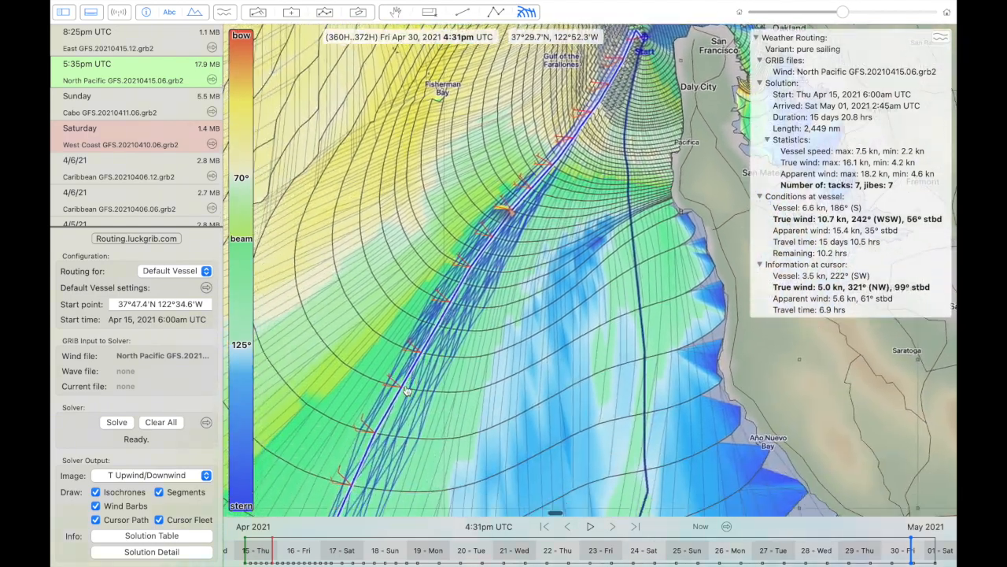
scroll(407, 391, down, 8)
scroll(407, 391, down, 4)
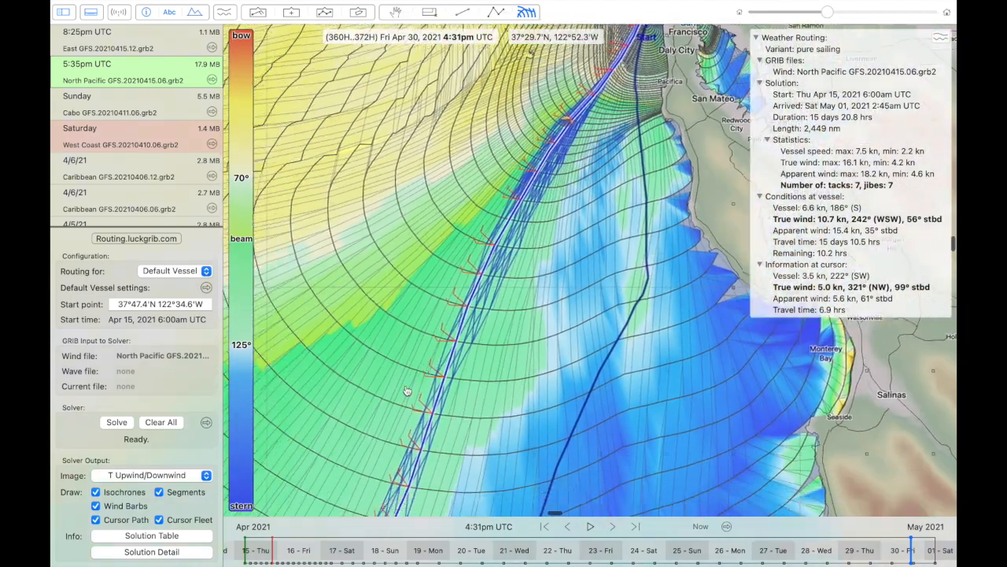
scroll(407, 391, down, 4)
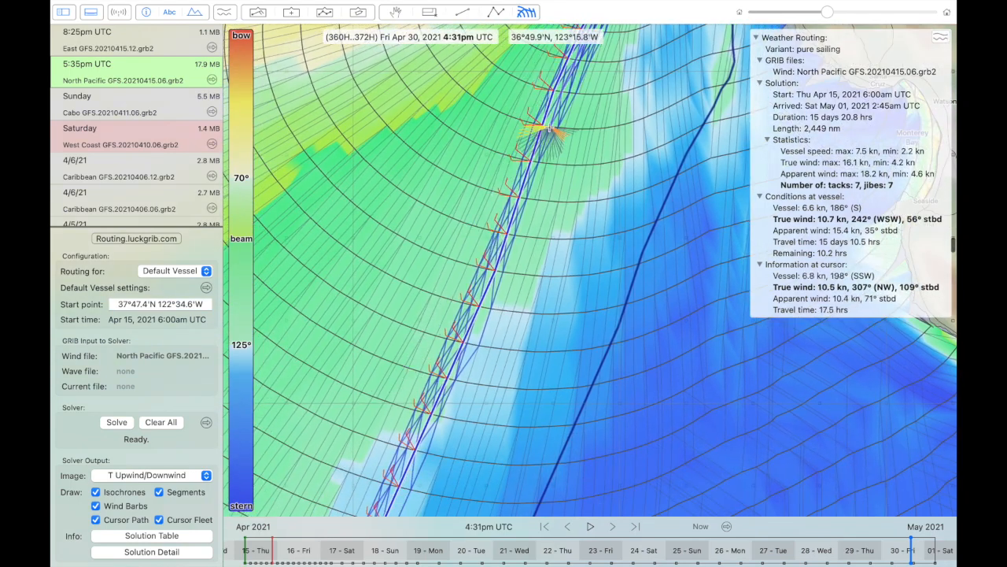
scroll(488, 236, down, 4)
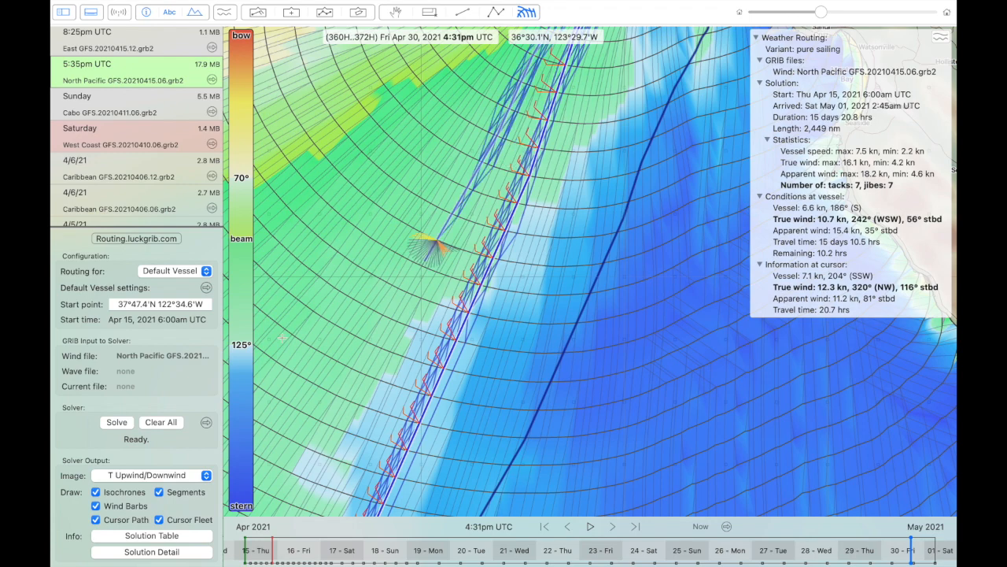
- Set the solver output image to A Upwind/Downwind and inspect the apparent wind angles along the first part of the route
click(151, 475)
click(154, 462)
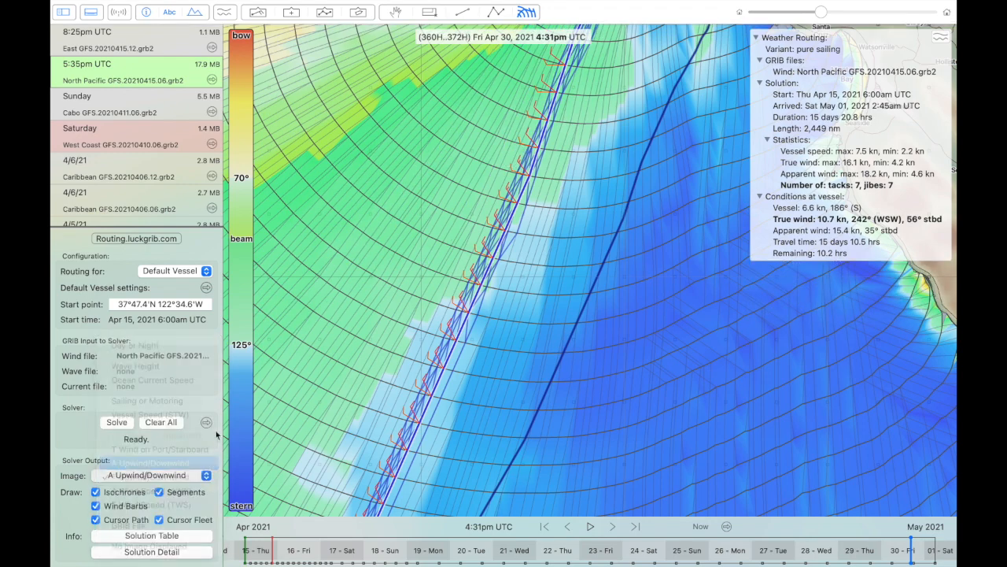
scroll(511, 253, down, 5)
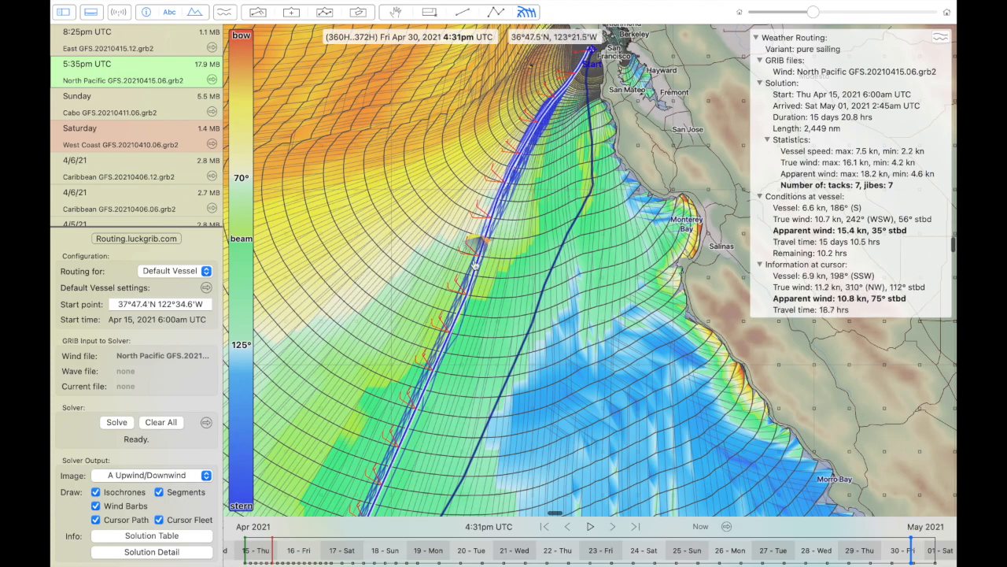
scroll(424, 358, up, 5)
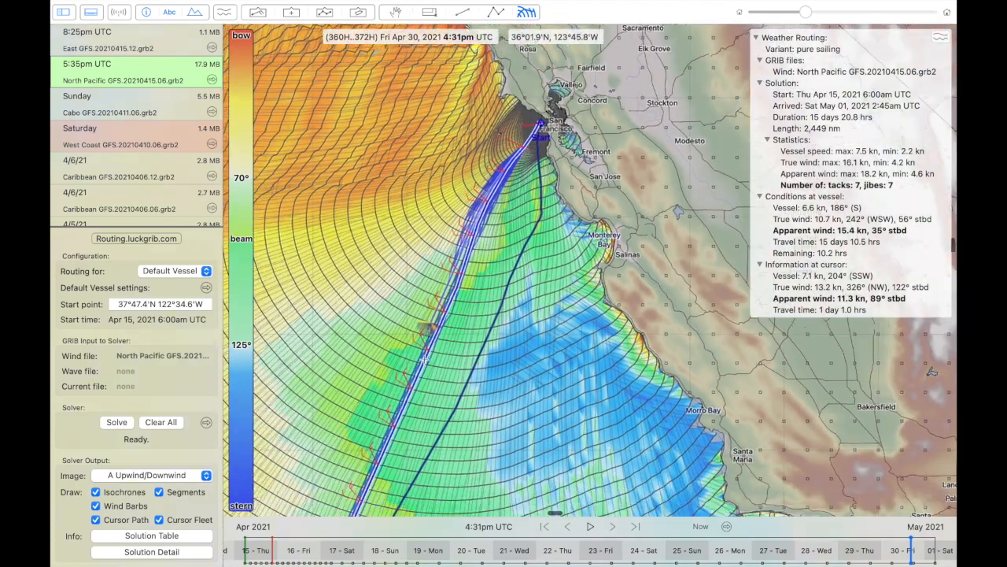
scroll(425, 359, down, 10)
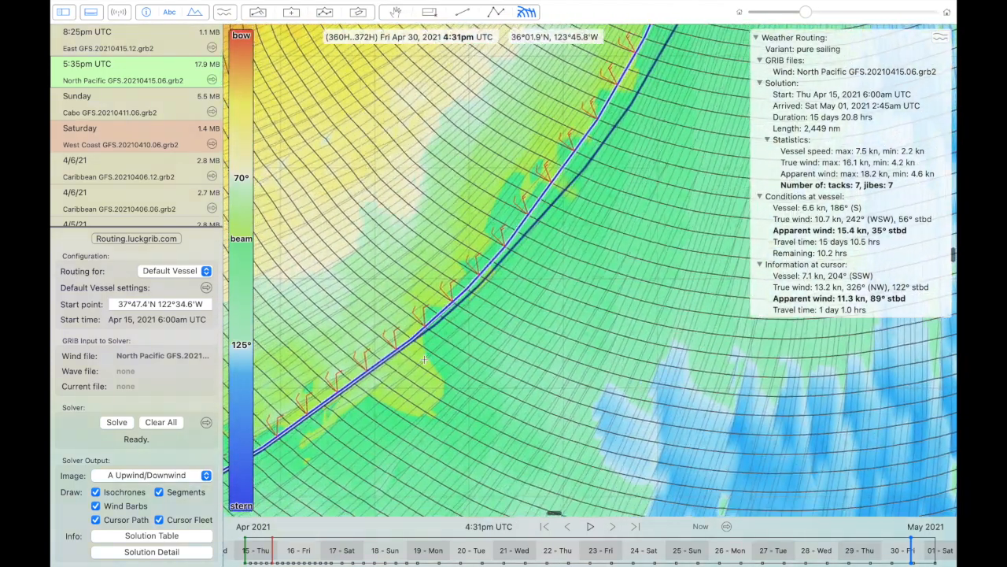
scroll(425, 358, left, 6)
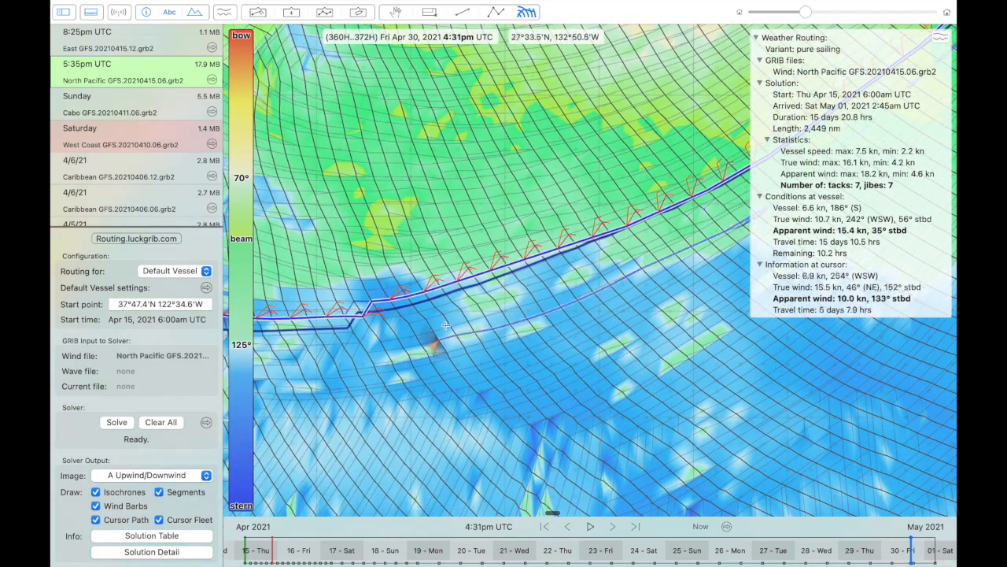
- Move the forecast time along the mid-ocean part of the route from Apr 20 to Apr 22 and inspect the apparent wind angles
click(449, 282)
drag(450, 283, 415, 297)
scroll(415, 298, down, 5)
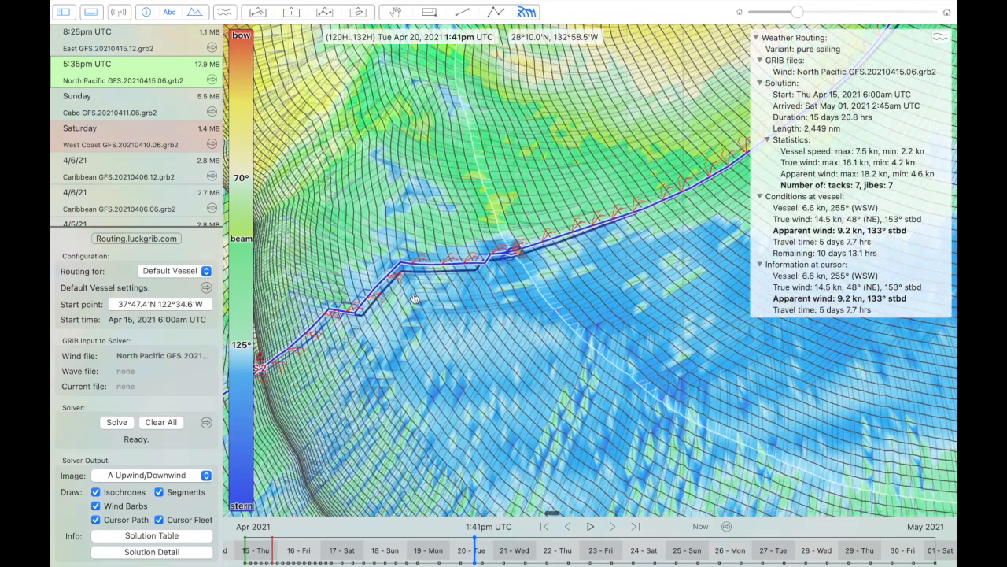
scroll(415, 297, left, 6)
drag(414, 298, 347, 344)
scroll(346, 345, left, 10)
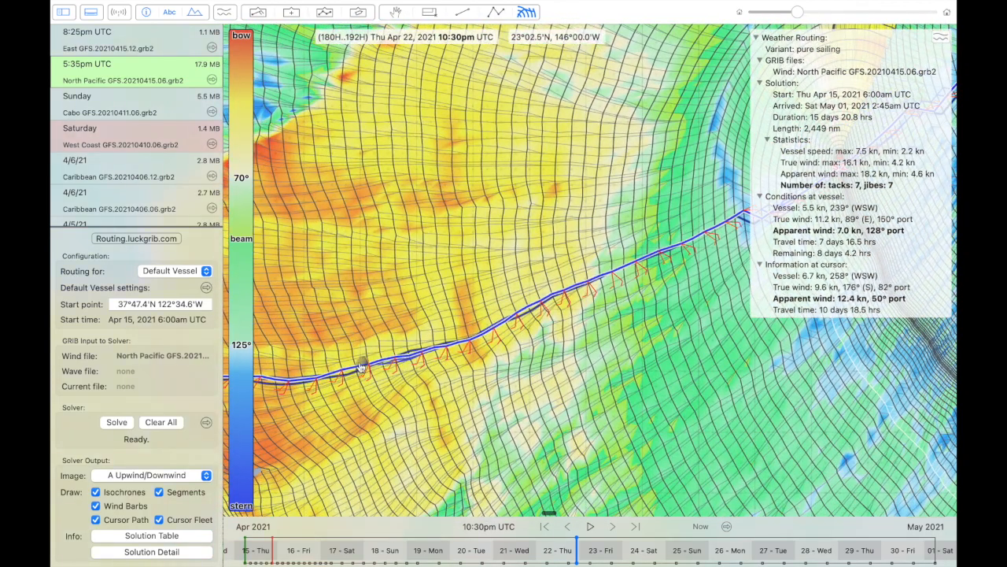
- Advance the forecast time along the route toward Hawaii, through Apr 25 to Apr 27 11:58pm UTC, checking the apparent wind angles
drag(361, 367, 461, 350)
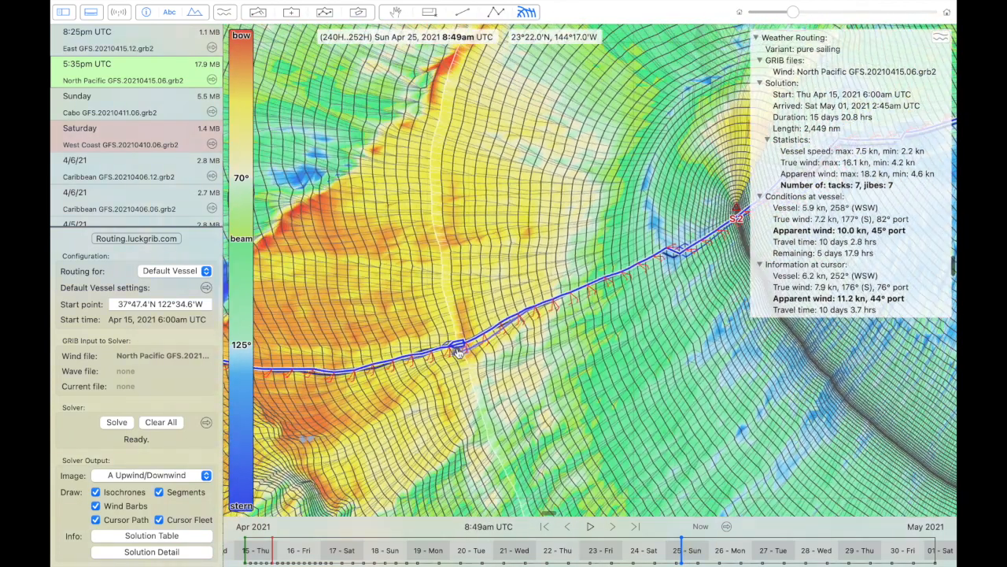
scroll(464, 349, left, 5)
mouse_move(472, 334)
mouse_down()
mouse_move(364, 337)
mouse_move(558, 330)
mouse_up()
scroll(365, 340, down, 2)
mouse_move(415, 329)
mouse_down()
mouse_move(334, 338)
mouse_move(299, 356)
mouse_up()
scroll(299, 356, left, 6)
scroll(299, 356, right, 4)
mouse_move(473, 318)
mouse_down()
mouse_move(547, 313)
mouse_move(281, 323)
mouse_move(540, 315)
mouse_move(503, 341)
mouse_up()
scroll(537, 326, down, 5)
scroll(540, 334, right, 6)
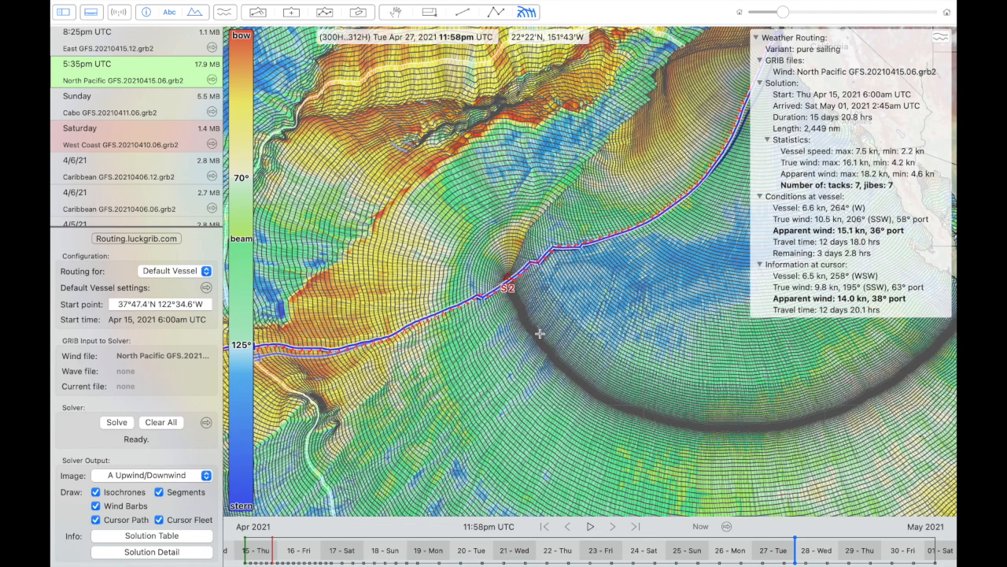
- Review the apparent wind angles over the whole solution area between California and Hawaii
scroll(540, 333, down, 5)
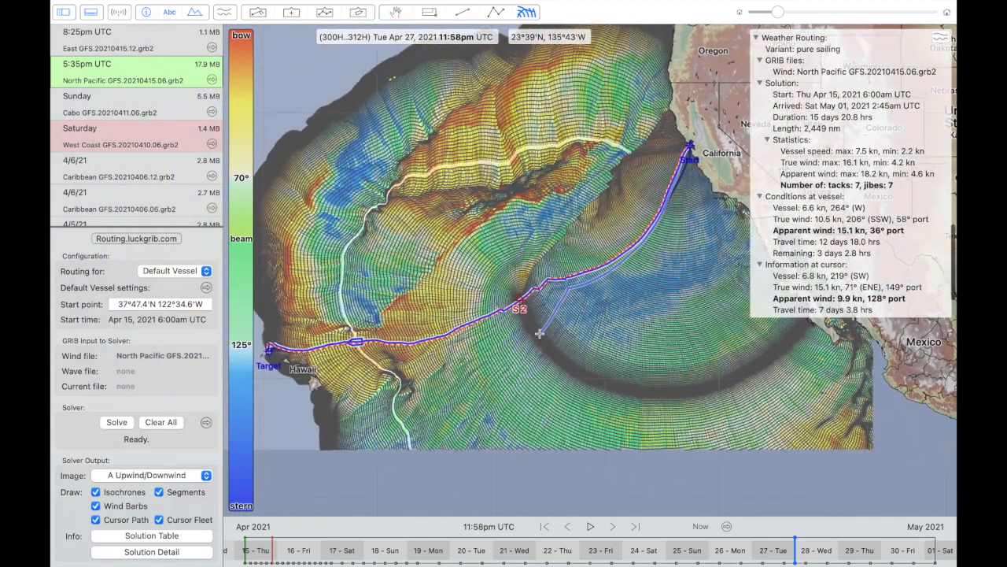
scroll(540, 334, up, 2)
scroll(540, 334, right, 2)
scroll(540, 333, left, 2)
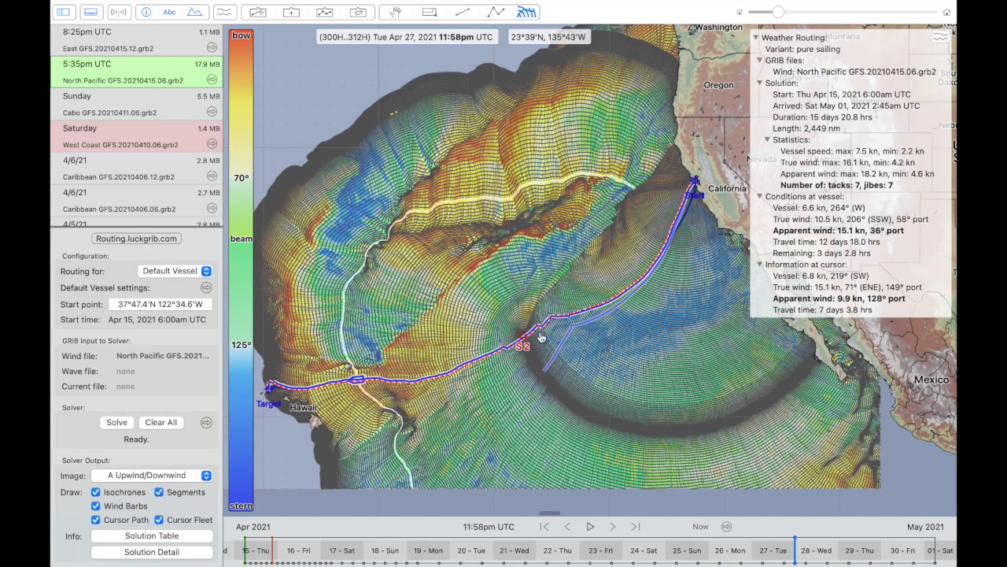
scroll(539, 334, up, 3)
scroll(541, 334, up, 1)
scroll(542, 333, right, 2)
scroll(544, 334, right, 1)
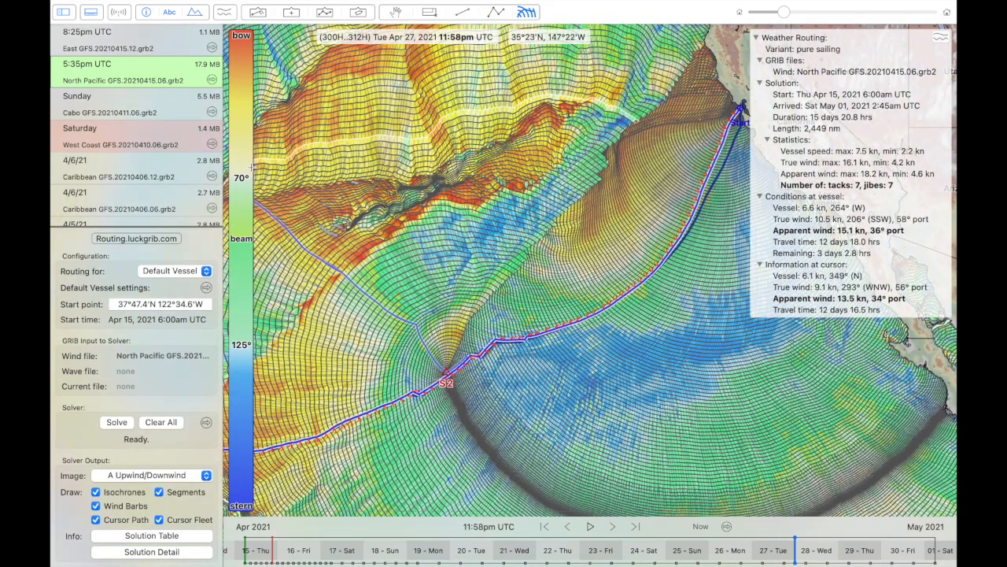
- Set the new maximum speed of the Default Cruiser polar to 6.5 kn in the Default Vessel settings and recheck the polar
click(206, 289)
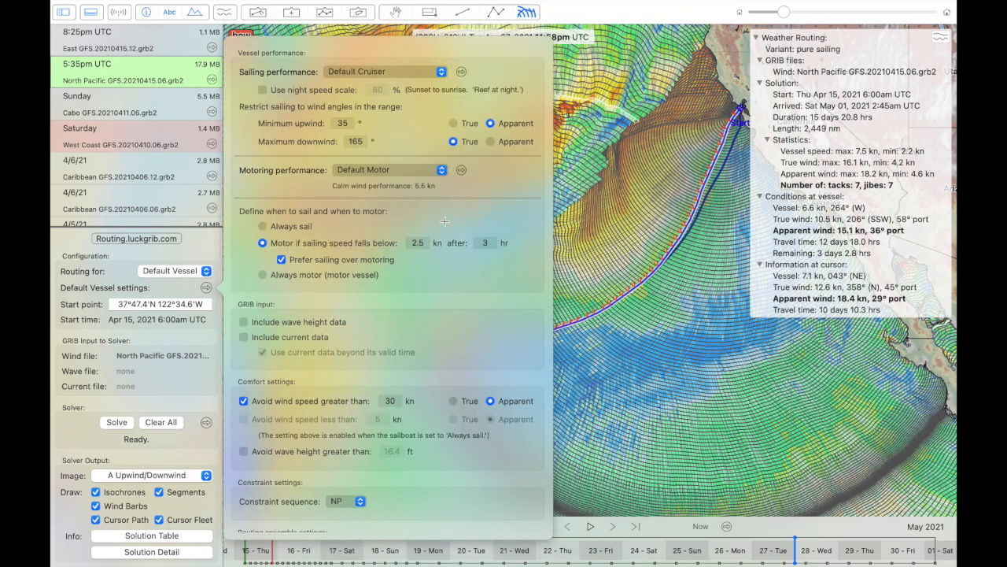
click(462, 71)
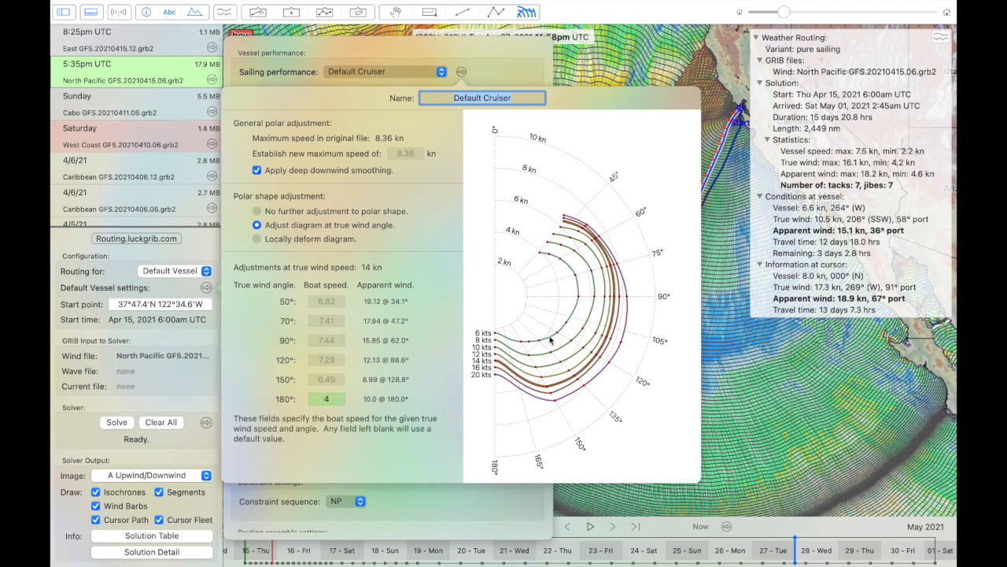
click(401, 154)
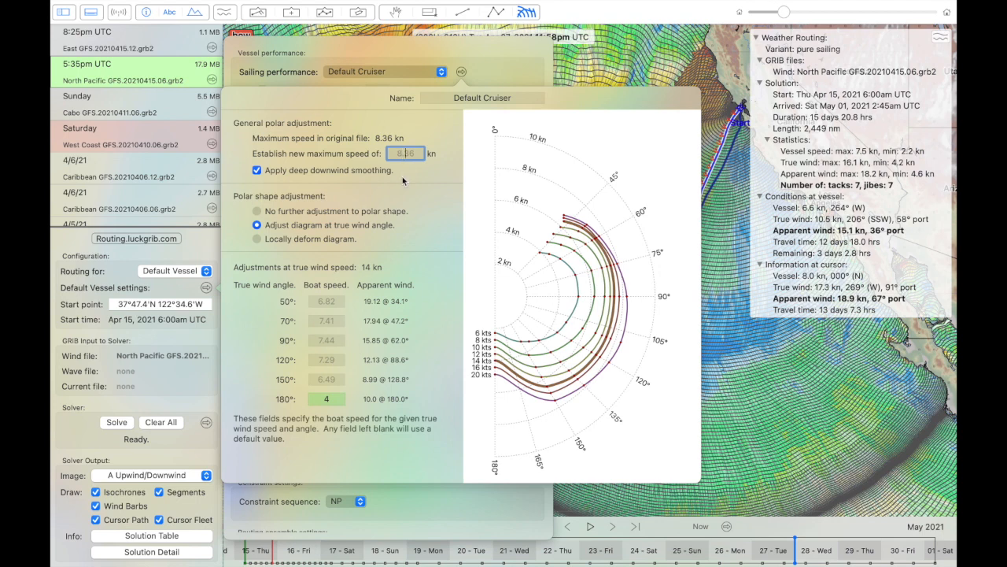
text(6.5)
key(Return)
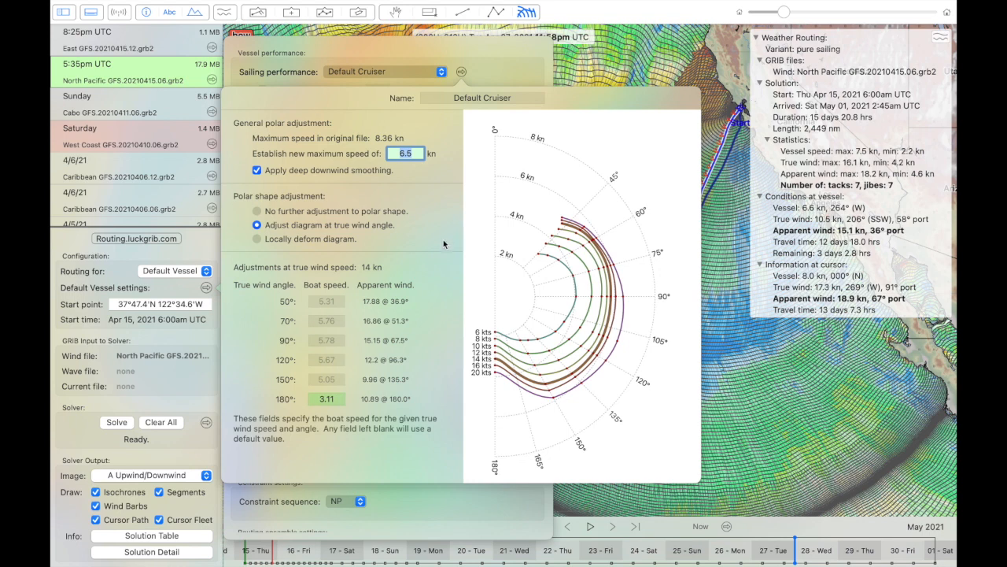
click(516, 50)
click(462, 72)
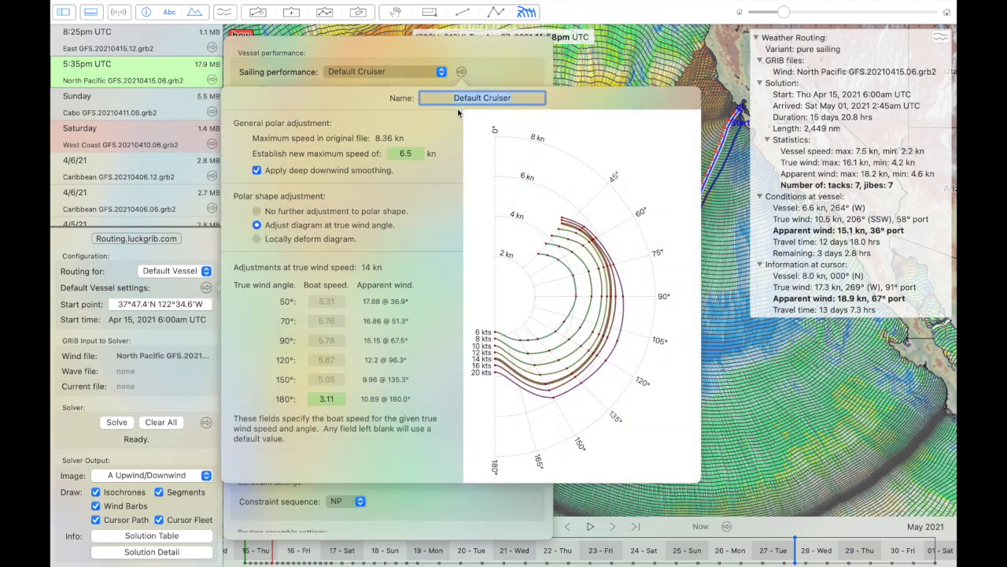
click(491, 62)
- Open the sailing polar diagram catalog in the Polar Diagram Manager and browse the available boats
click(419, 71)
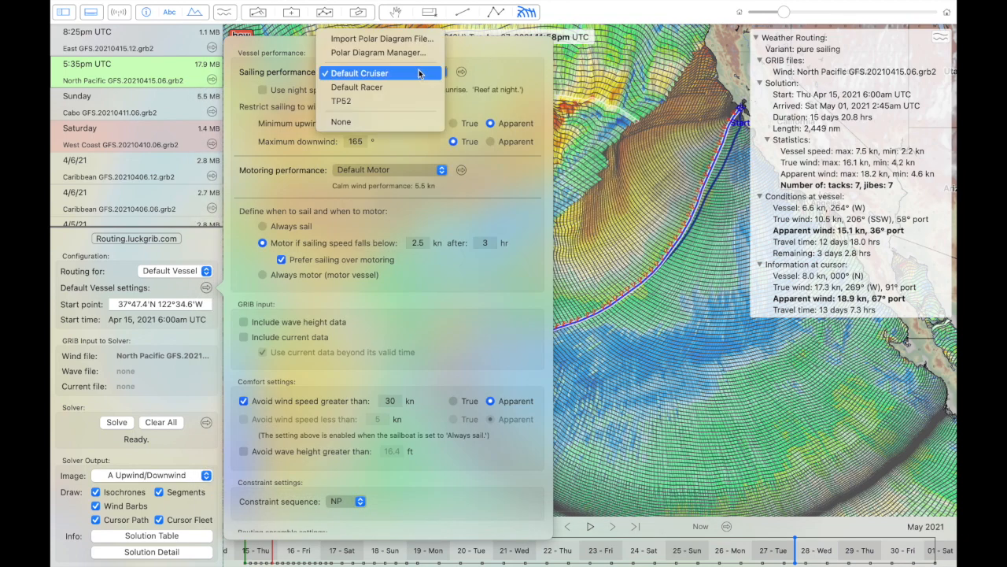
click(387, 52)
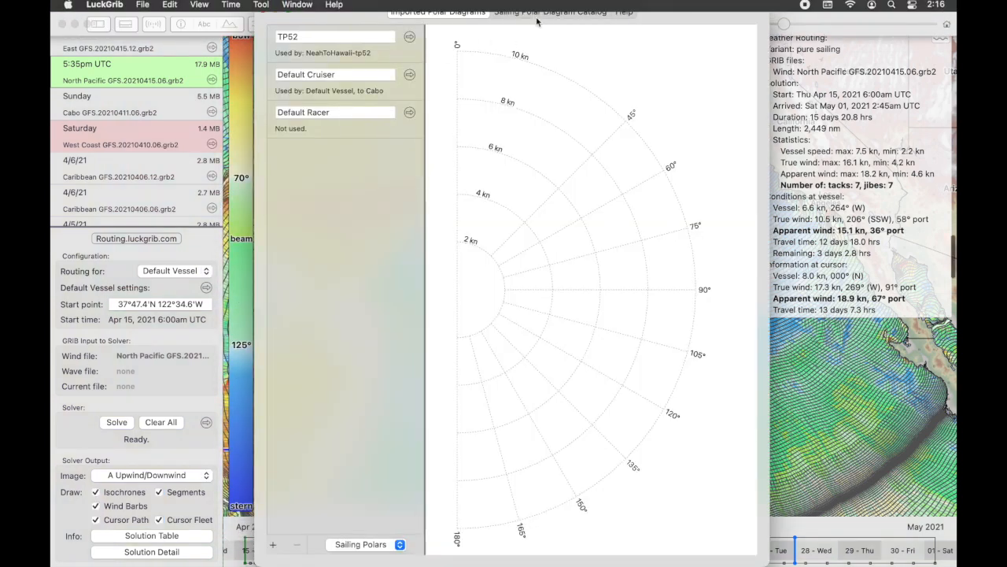
click(538, 13)
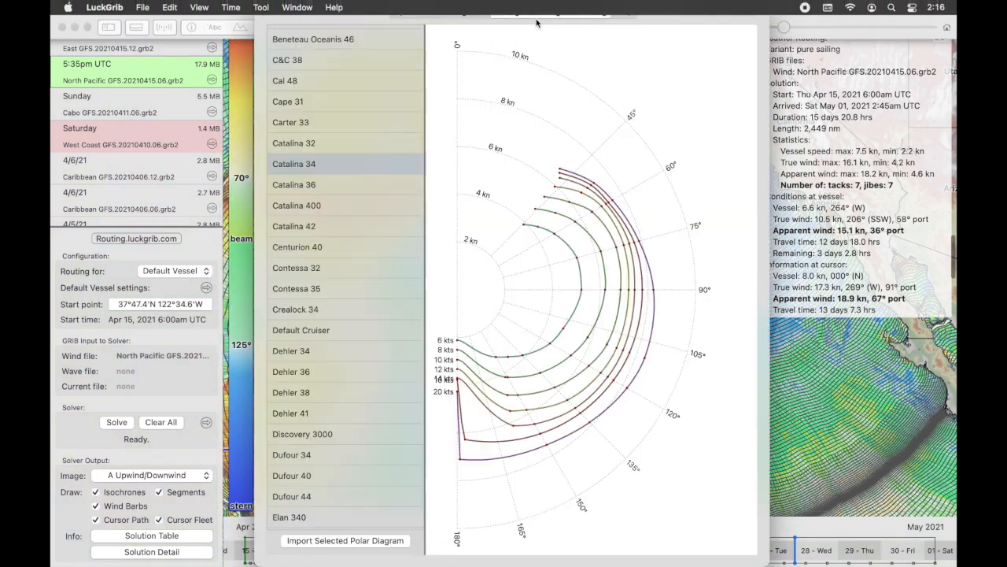
scroll(355, 222, down, 5)
scroll(355, 223, up, 7)
scroll(355, 223, down, 1)
scroll(355, 222, down, 1)
- Compare the polar diagrams of the Catalina models and their neighbours in the catalog, finishing on Catalina 34
click(346, 204)
click(341, 175)
click(339, 140)
click(337, 161)
click(337, 180)
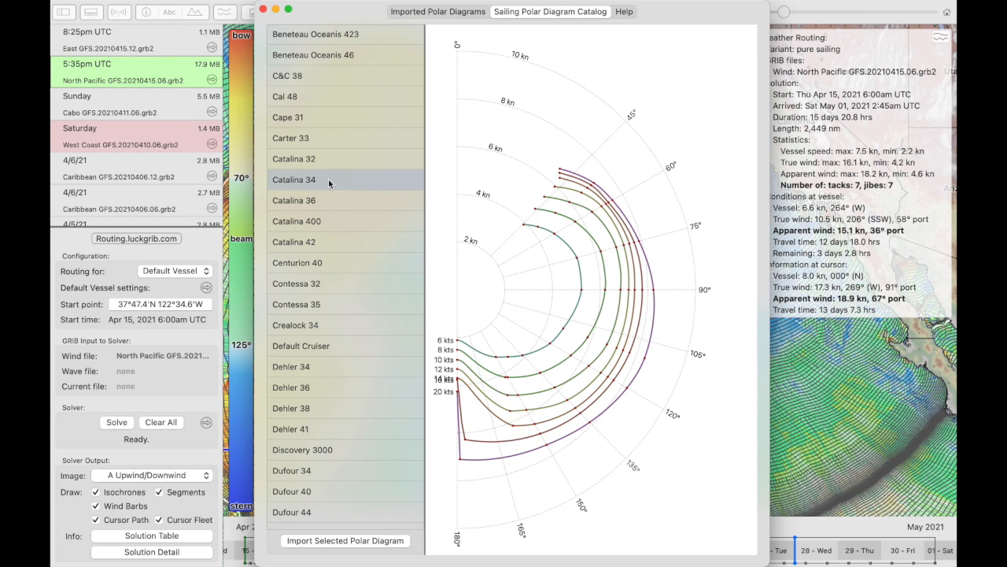
- View the catalog polar diagrams for Centurion 40, Dehler 36, Dehler 38 and Dehler 41, and look through the boats listed after them
click(322, 264)
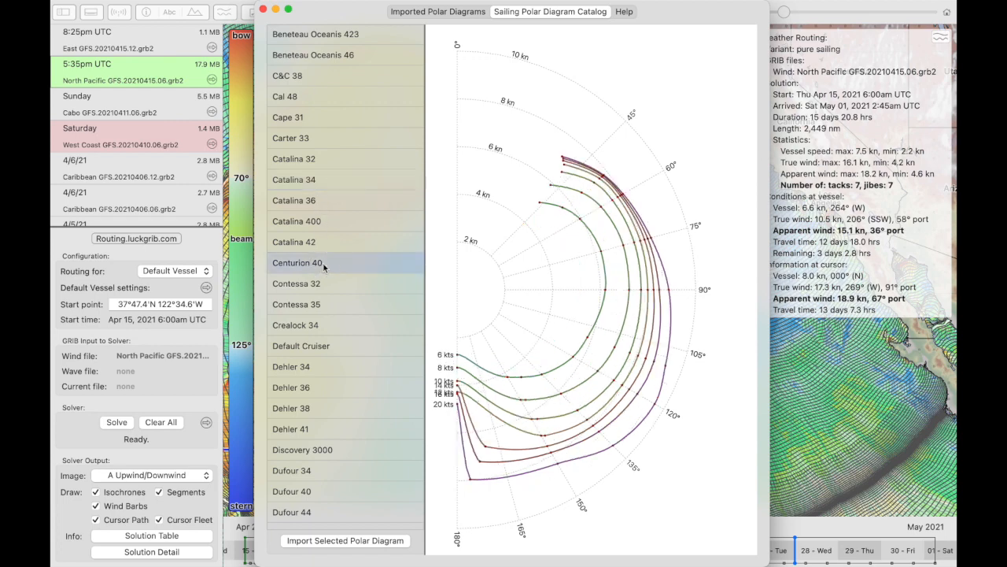
scroll(323, 267, down, 3)
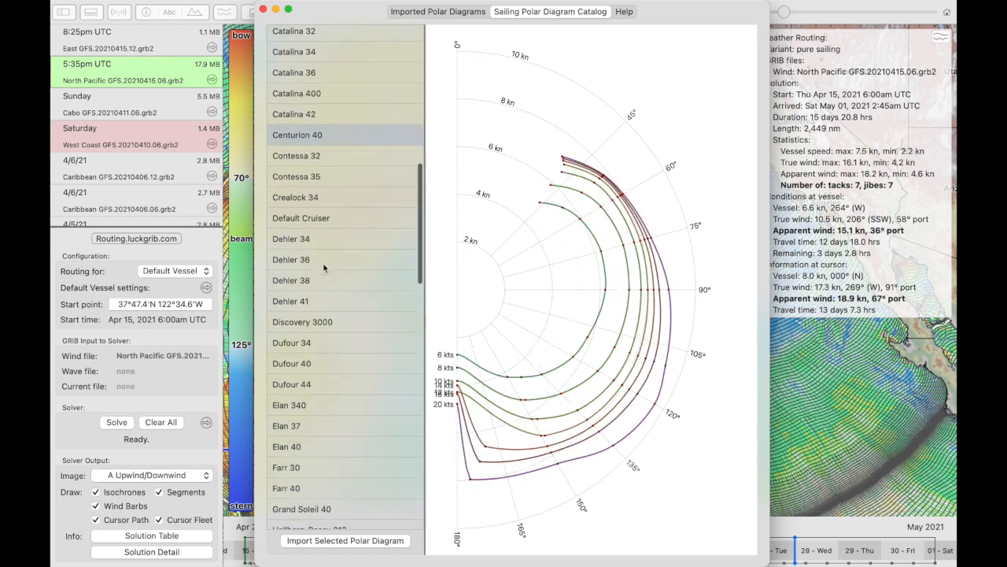
click(322, 264)
click(326, 279)
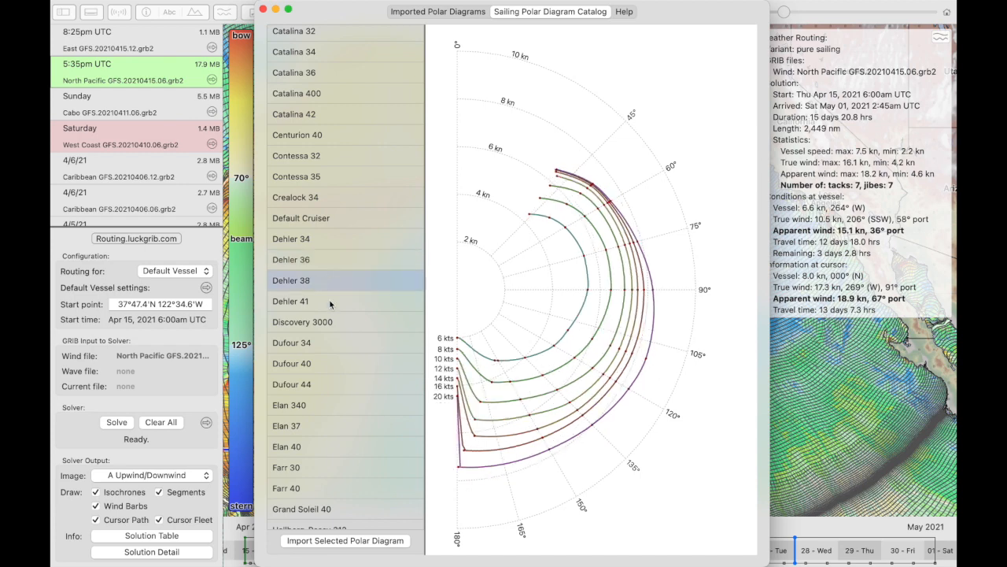
click(329, 300)
scroll(330, 293, down, 5)
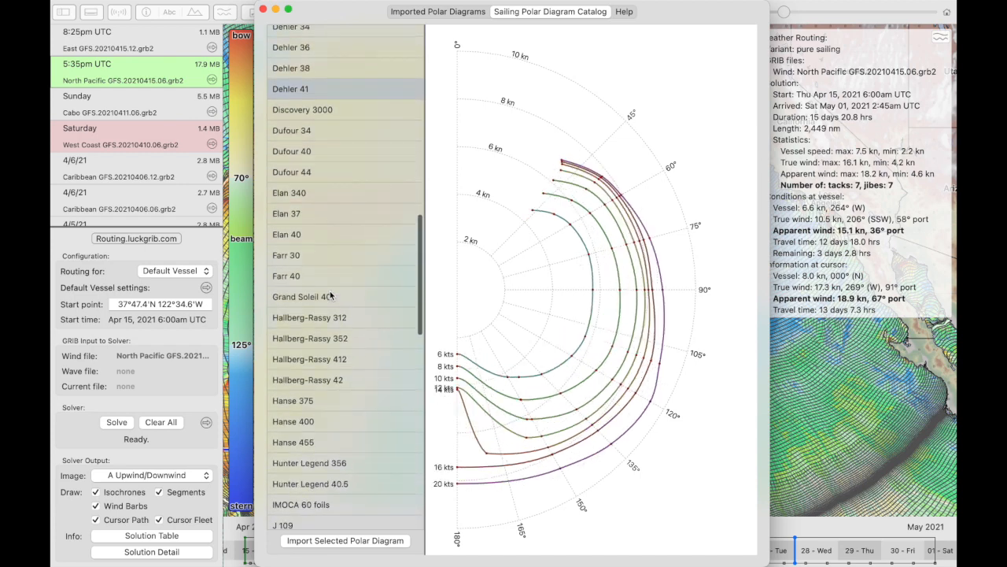
scroll(334, 299, down, 1)
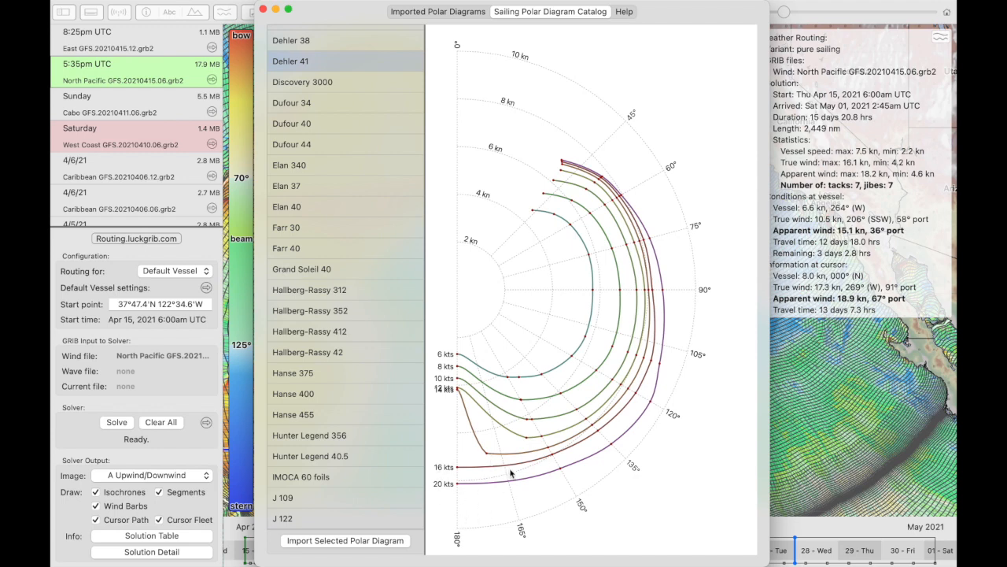
- View the catalog polar diagrams for Grand Soleil 40, several Hallberg-Rassy models and Hanse 400, and close the Polar Diagram Manager
click(340, 268)
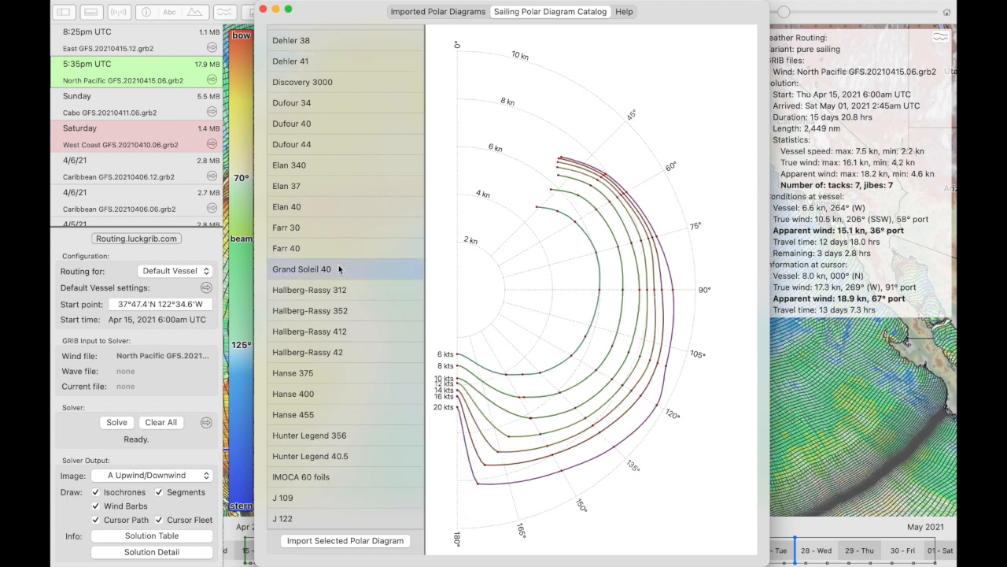
click(341, 290)
click(342, 331)
click(343, 360)
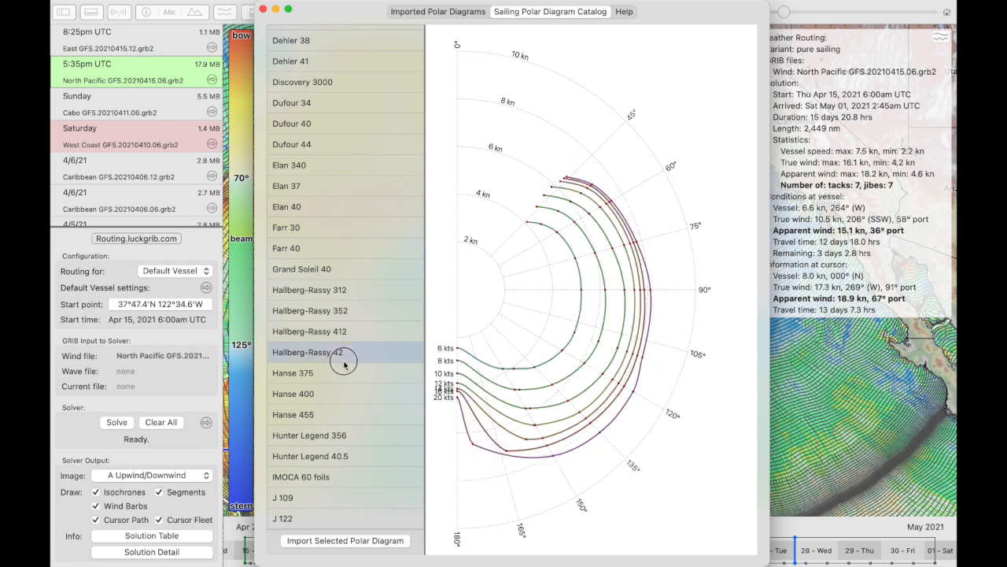
click(348, 389)
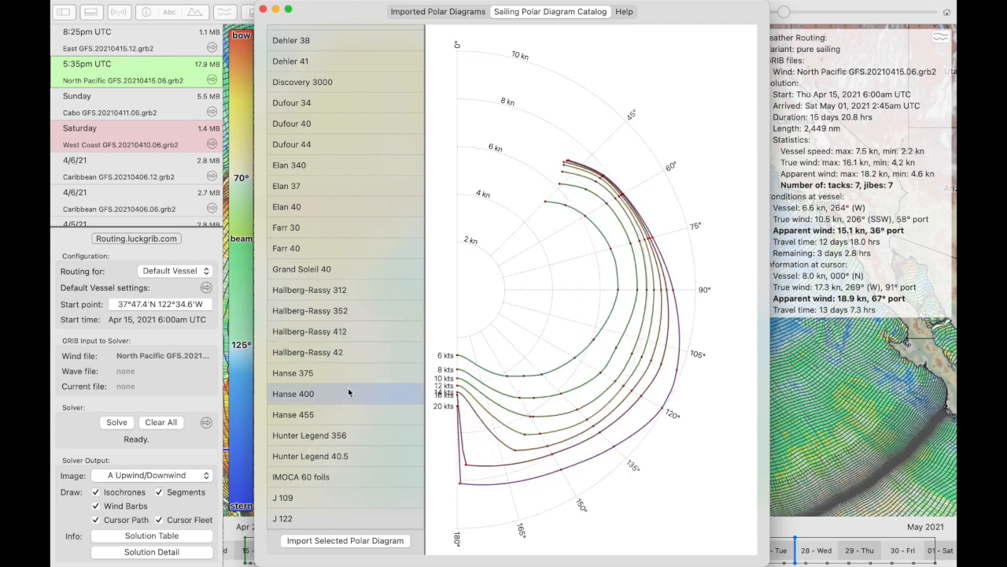
click(263, 9)
- Examine the upwind/downwind map of the pure sailing solution from Hawaii to California, checking cursor wind angles in the area south of the route
scroll(414, 163, down, 4)
scroll(413, 166, left, 4)
scroll(413, 167, down, 2)
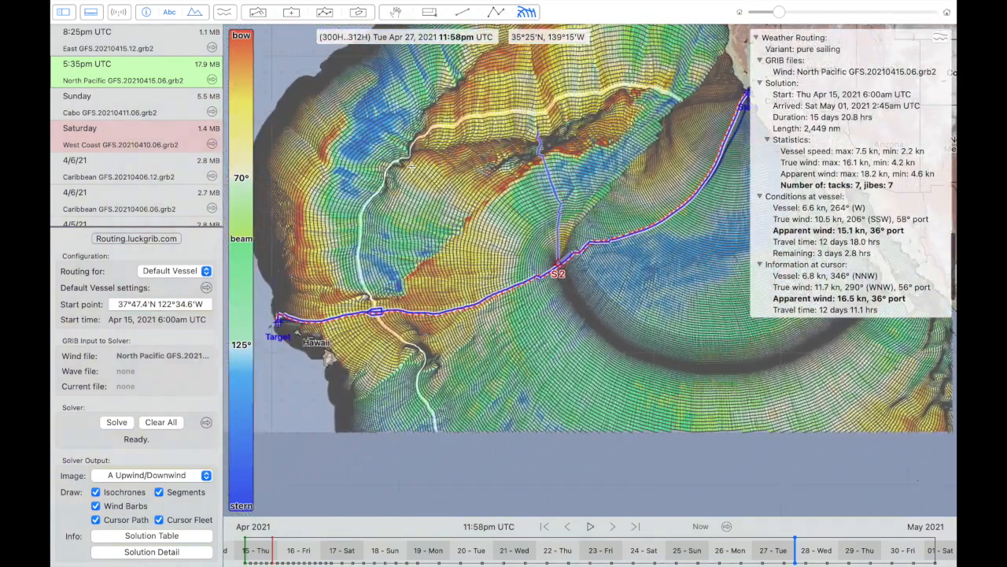
scroll(412, 167, down, 2)
scroll(412, 167, up, 3)
scroll(412, 167, right, 3)
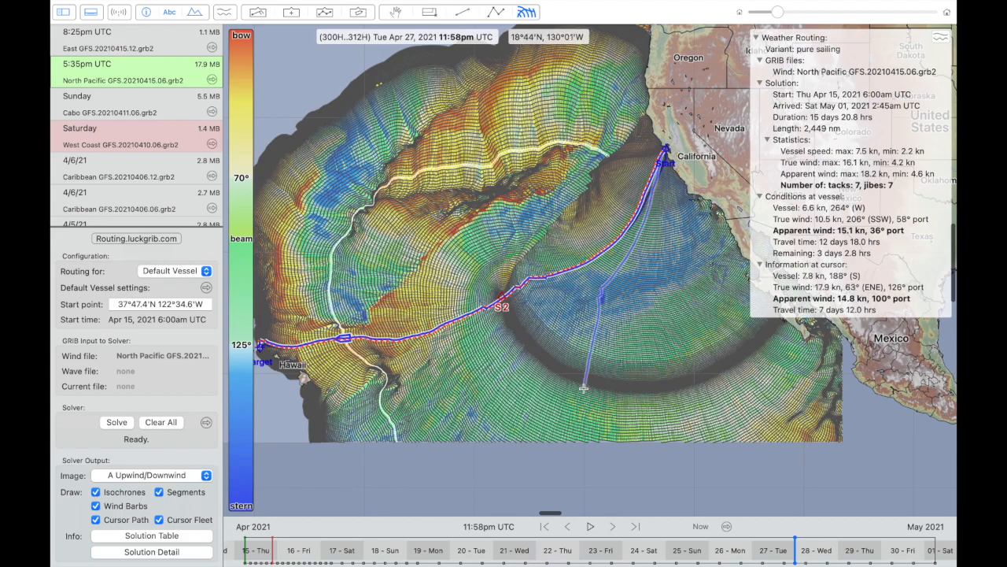
scroll(625, 337, up, 5)
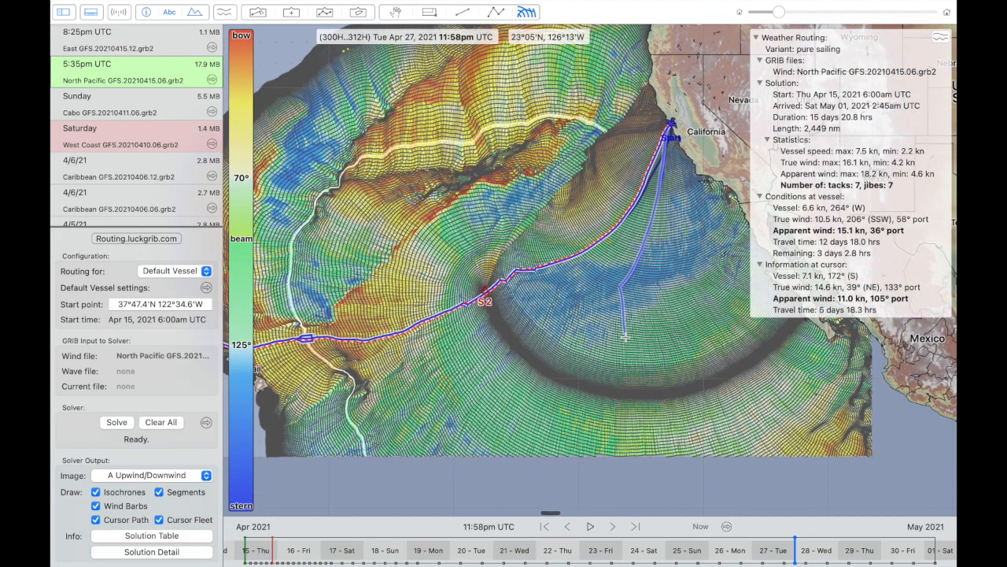
scroll(625, 336, up, 5)
scroll(625, 337, right, 5)
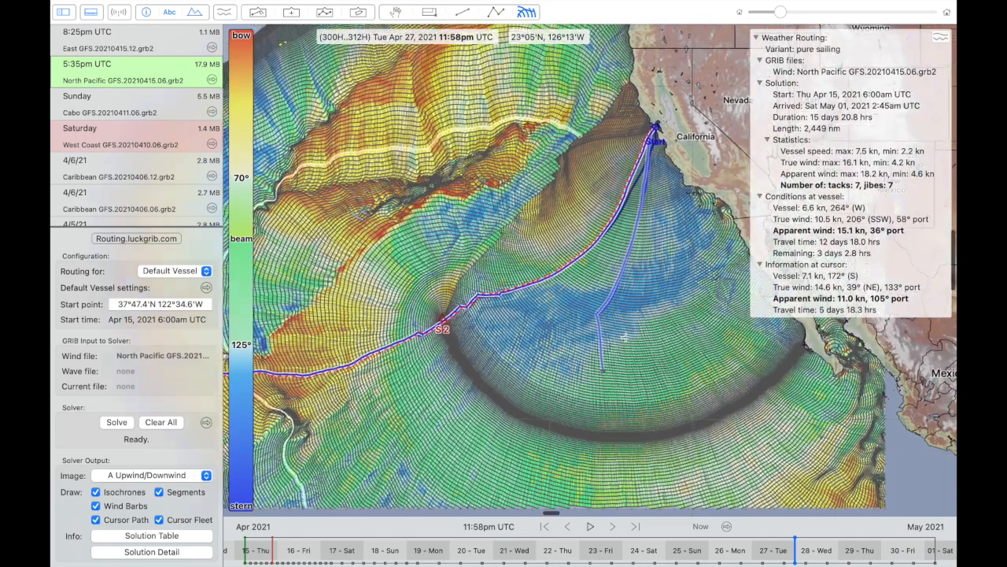
scroll(625, 336, down, 3)
scroll(625, 337, left, 3)
scroll(625, 337, left, 2)
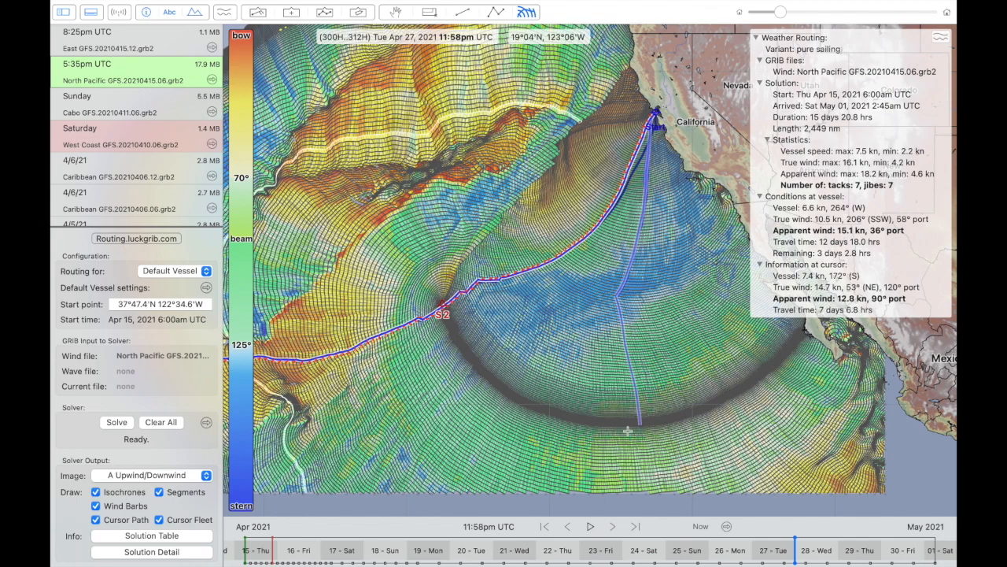
scroll(568, 439, up, 2)
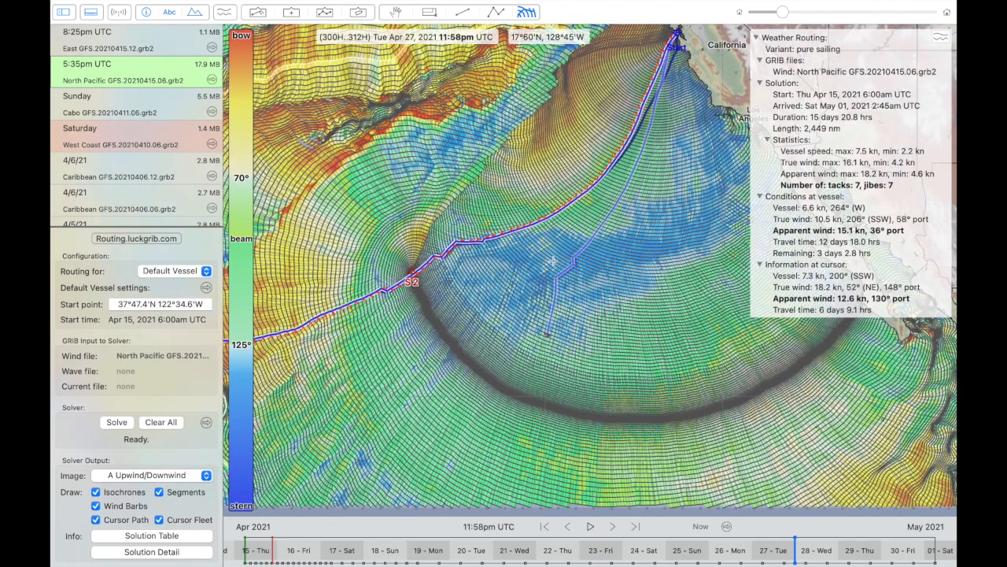
- Move the vessel position along the pure sailing route to Apr 17 and on to Apr 23, just past S2, to check the apparent wind
mouse_move(586, 191)
mouse_down()
mouse_move(462, 240)
mouse_move(512, 230)
mouse_move(598, 128)
mouse_move(511, 247)
mouse_move(567, 196)
mouse_move(656, 143)
mouse_up()
scroll(656, 143, up, 3)
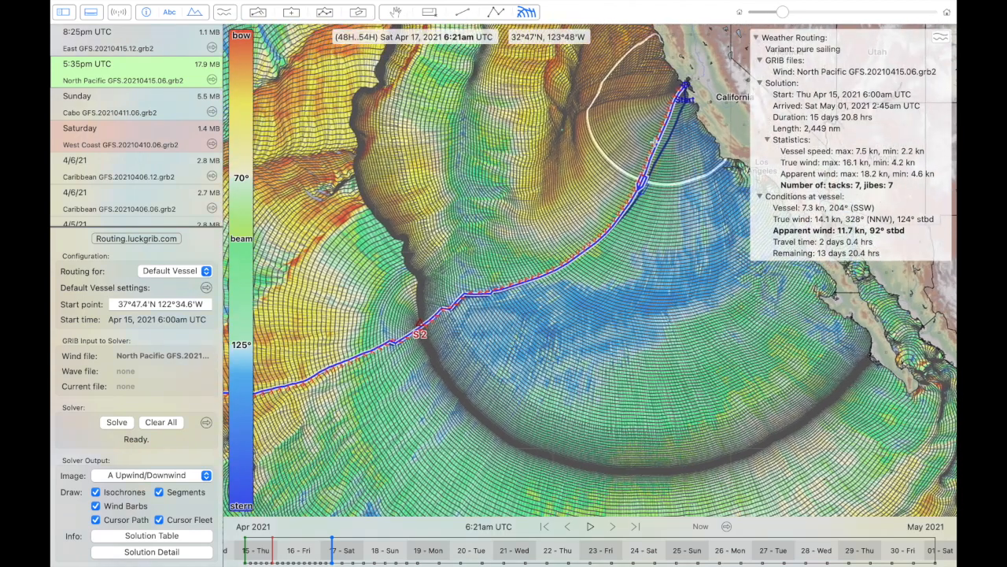
mouse_move(626, 196)
mouse_down()
mouse_move(485, 294)
mouse_move(430, 319)
mouse_move(410, 315)
mouse_move(414, 323)
mouse_move(500, 285)
mouse_move(366, 339)
mouse_move(376, 336)
mouse_up()
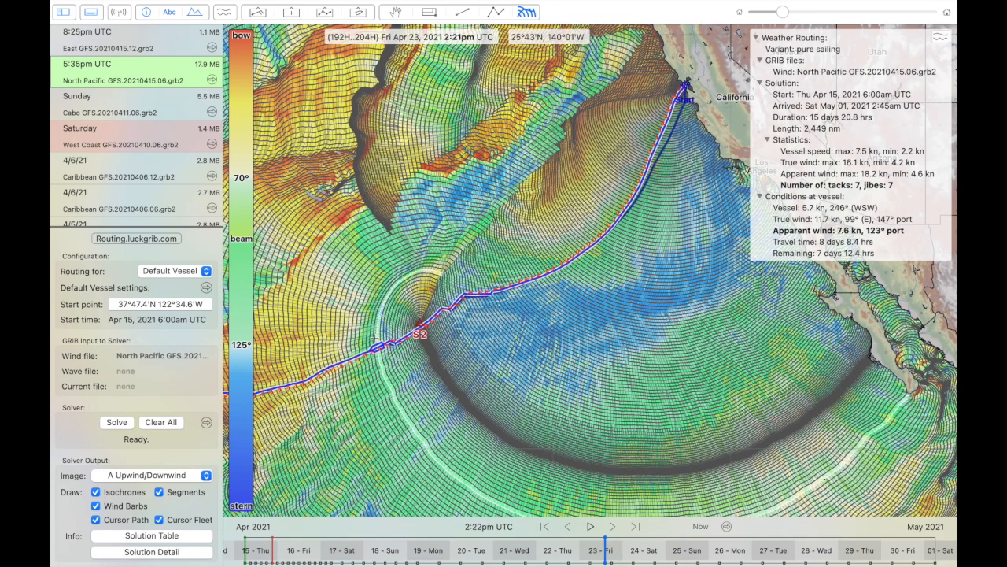
- Advance the vessel position along the route's western leg toward Hawaii to about Apr 26 and check the wind conditions there
scroll(376, 336, left, 5)
scroll(375, 336, down, 2)
scroll(375, 336, left, 5)
scroll(376, 336, up, 1)
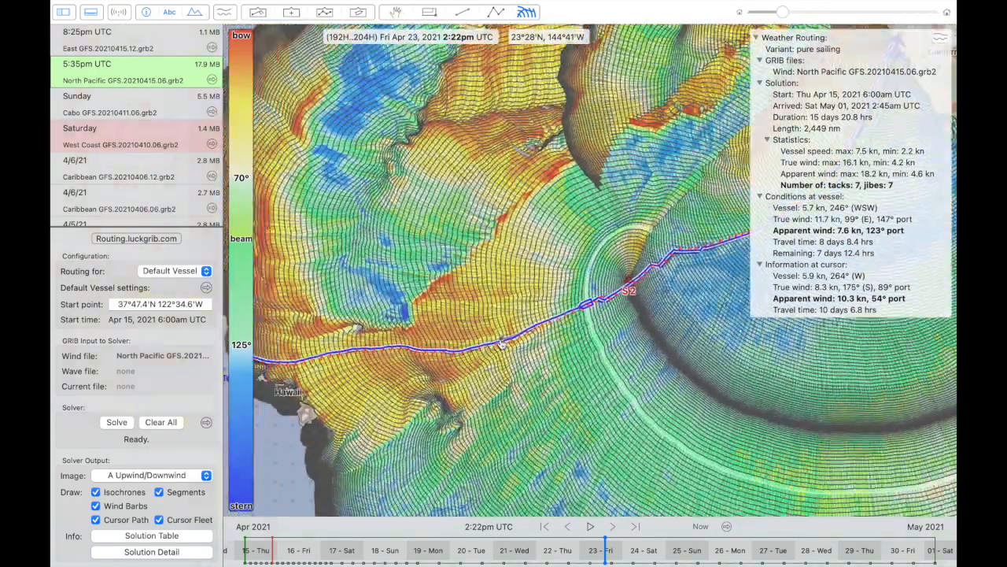
mouse_move(502, 344)
mouse_down()
mouse_move(551, 343)
mouse_move(485, 346)
mouse_up()
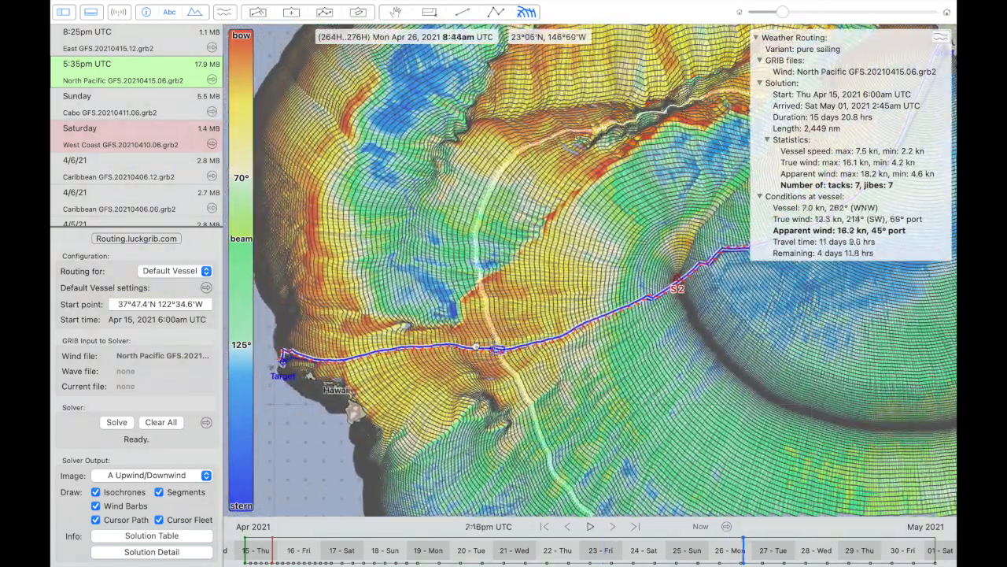